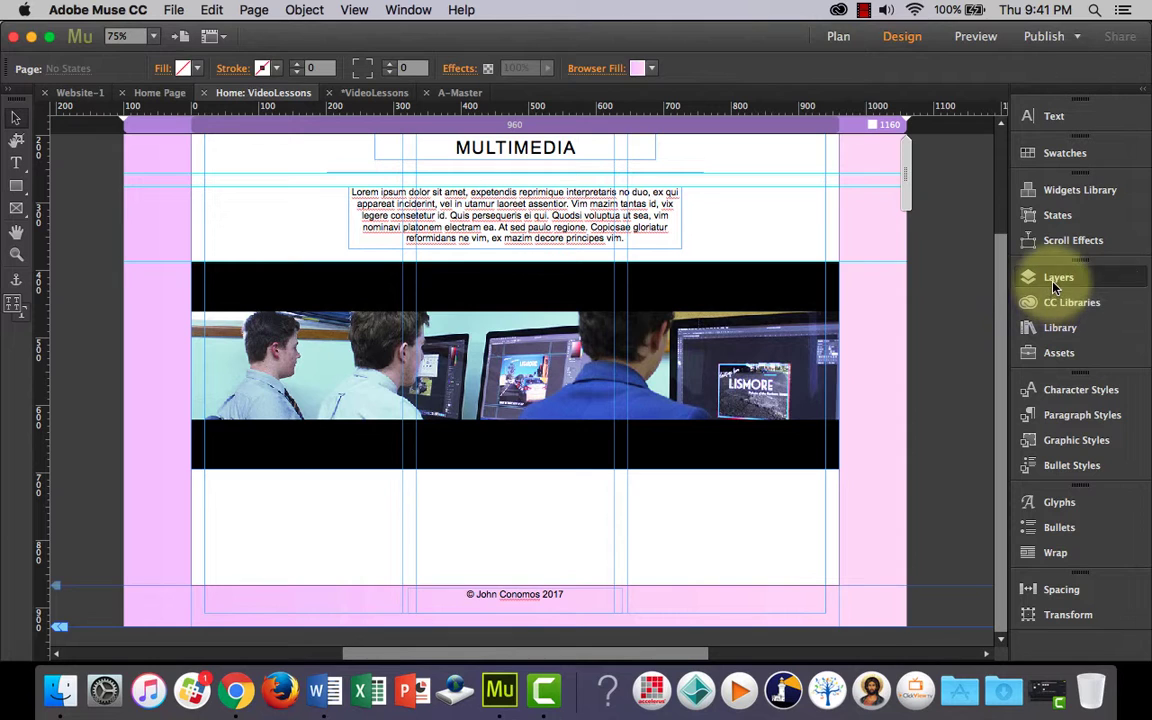
Step: Unlock Layer 2 to extend the white background rectangle further down the page, and lock the layer again
{"action": "left_click", "coordinate": [1055, 279]}
{"action": "left_click", "coordinate": [893, 310]}
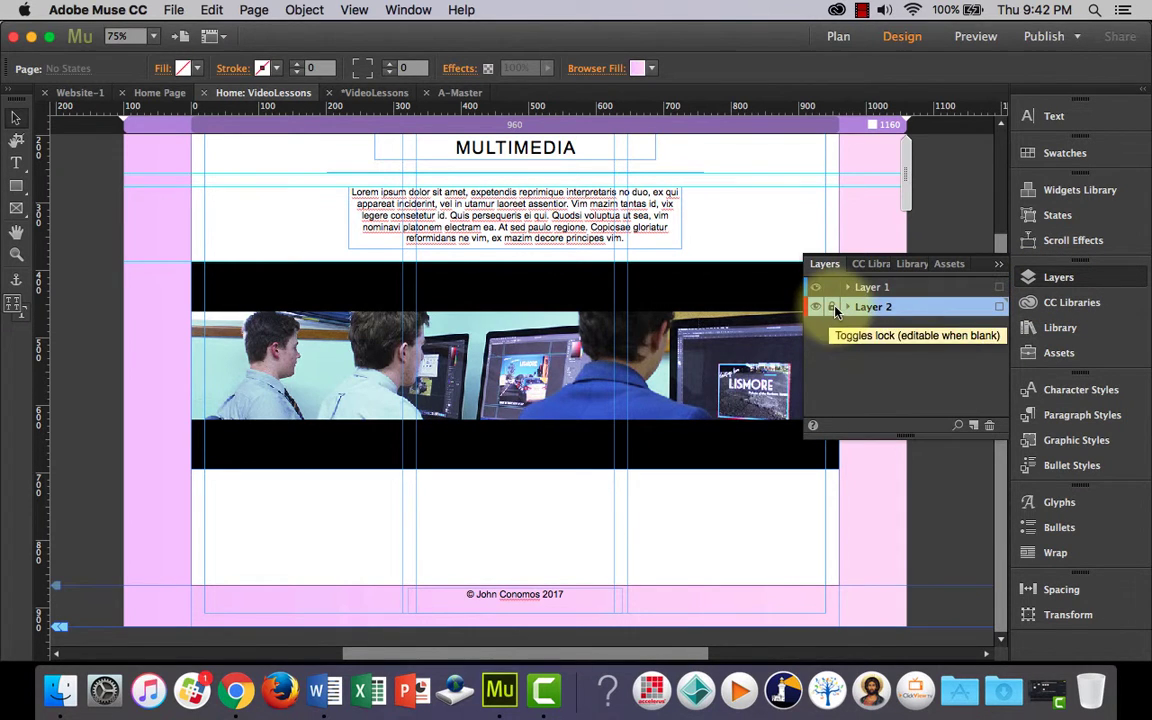
{"action": "left_click", "coordinate": [542, 514]}
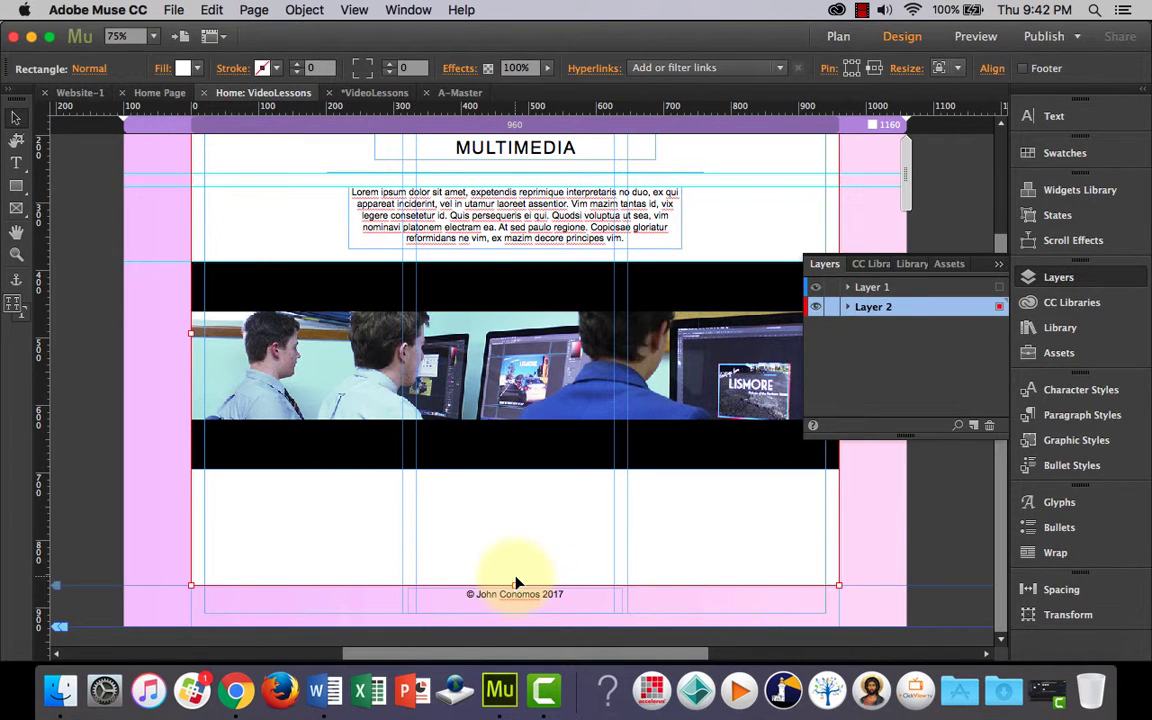
{"action": "left_click_drag", "start_coordinate": [515, 585], "coordinate": [512, 522]}
{"action": "left_click", "coordinate": [831, 307]}
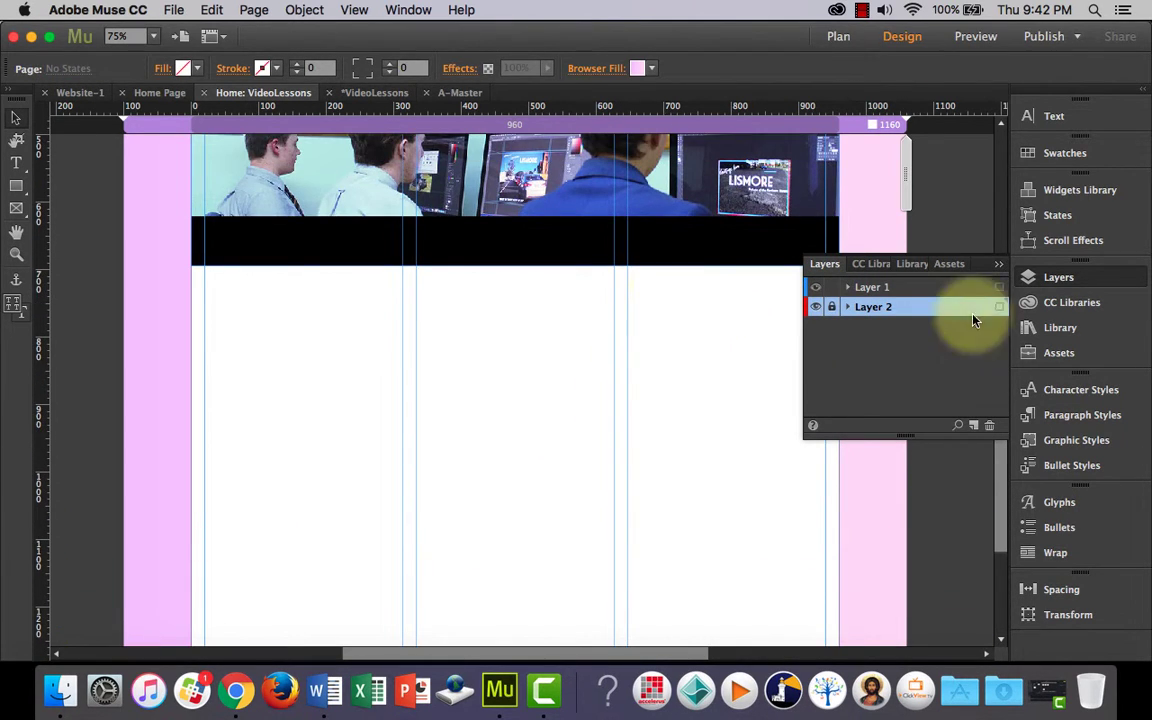
{"action": "left_click", "coordinate": [997, 266]}
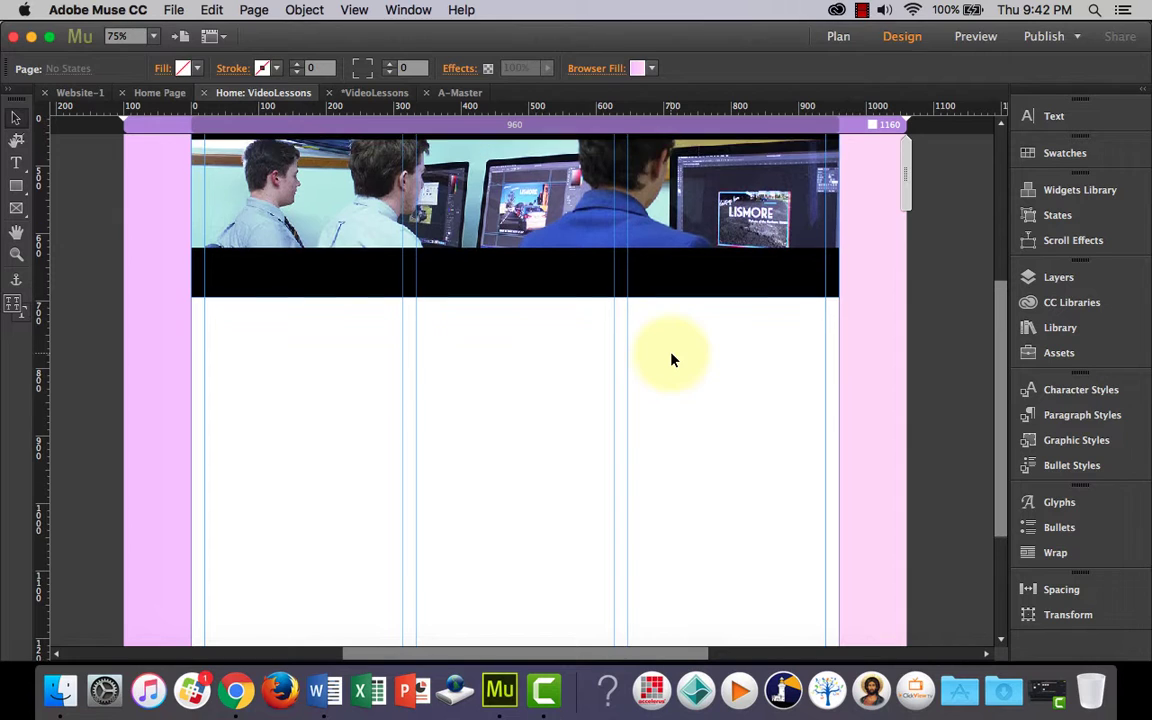
Step: Draw a thin vertical rectangle about 600 px tall on Layer 1, in the gutter between the first and second columns
{"action": "scroll", "coordinate": [513, 379], "scroll_direction": "down", "scroll_amount": 1}
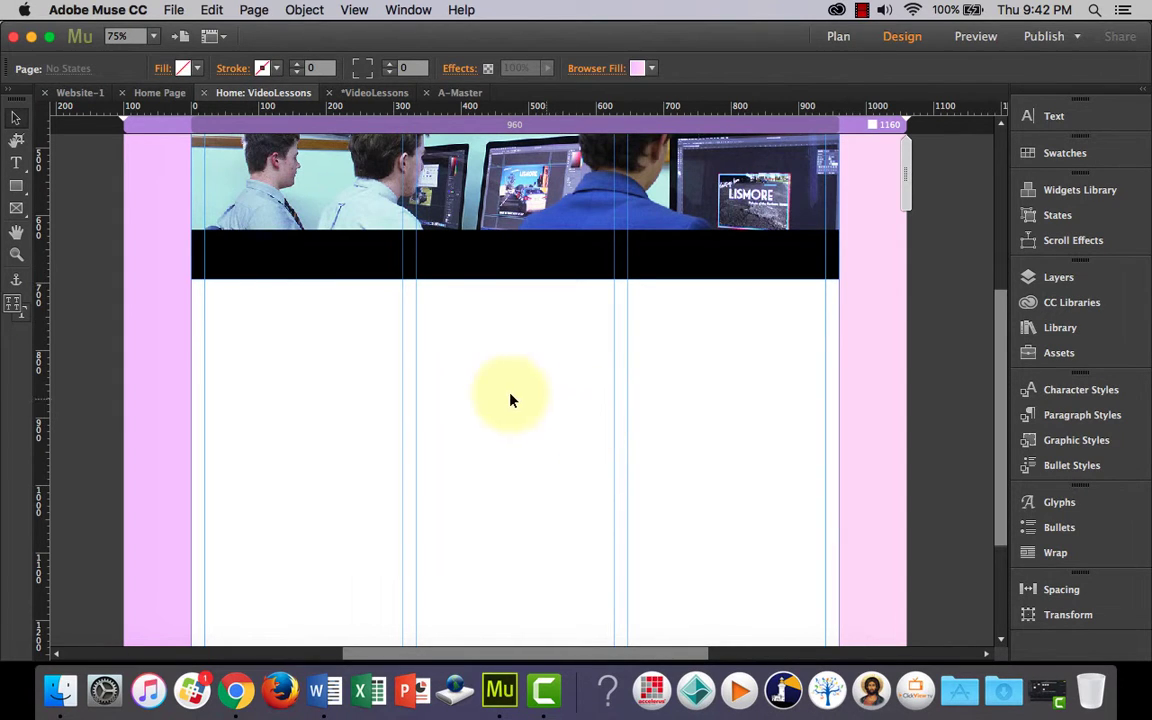
{"action": "left_click", "coordinate": [16, 186]}
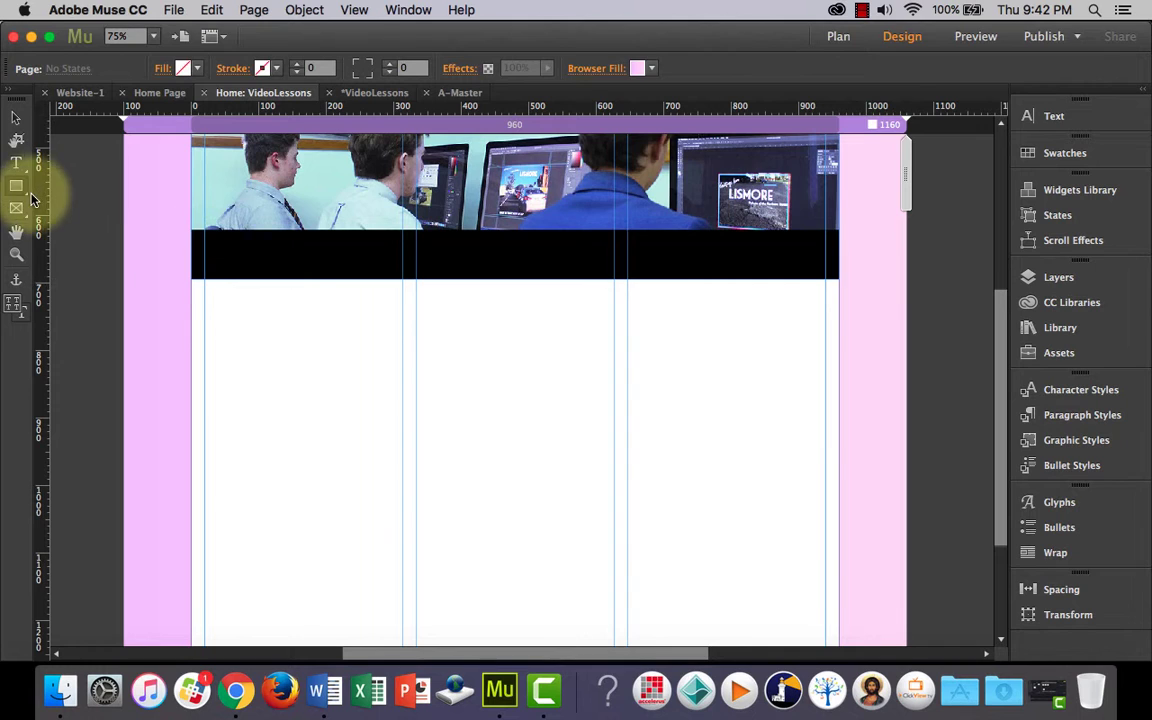
{"action": "left_click", "coordinate": [1052, 278]}
{"action": "left_click", "coordinate": [905, 288]}
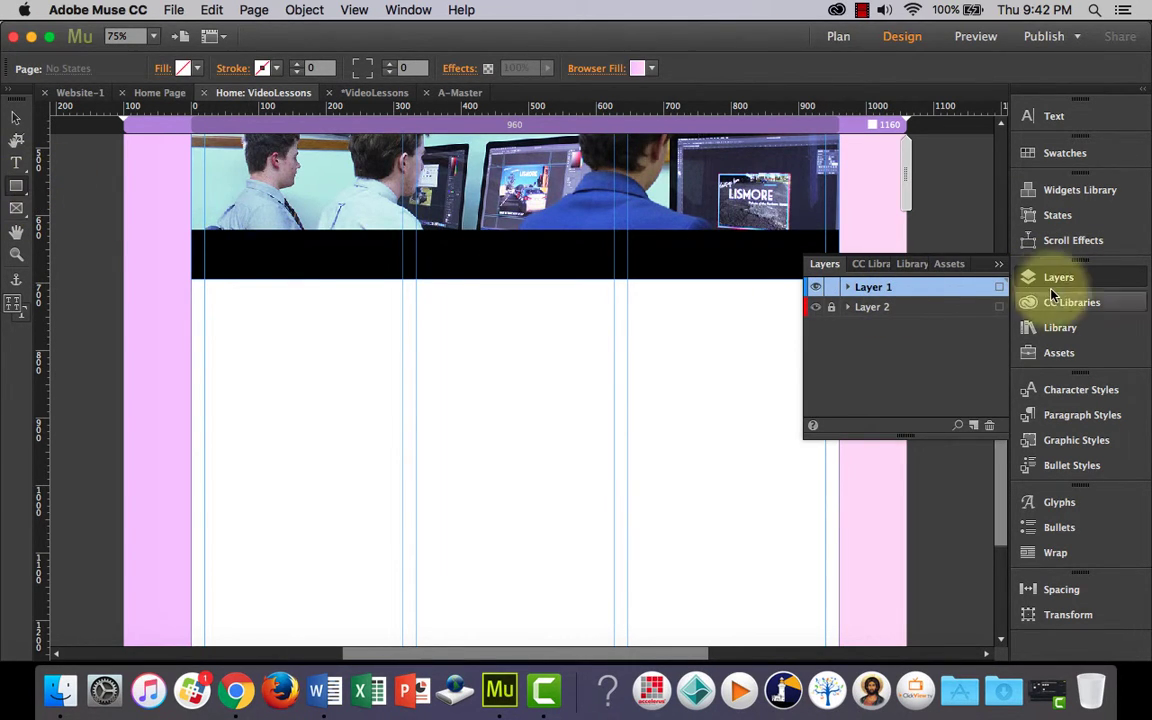
{"action": "left_click", "coordinate": [980, 267]}
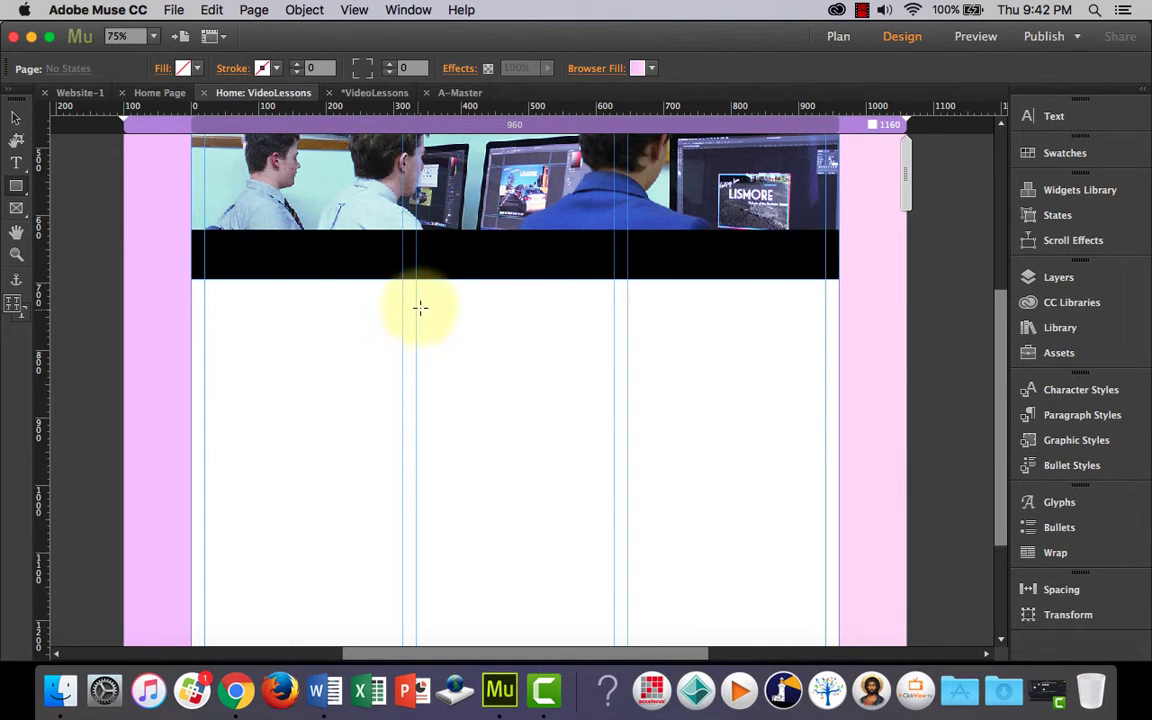
{"action": "mouse_move", "coordinate": [408, 291]}
{"action": "left_mouse_down"}
{"action": "mouse_move", "coordinate": [411, 496]}
{"action": "mouse_move", "coordinate": [424, 537]}
{"action": "mouse_move", "coordinate": [406, 527]}
{"action": "mouse_move", "coordinate": [409, 606]}
{"action": "mouse_move", "coordinate": [407, 576]}
{"action": "left_mouse_up"}
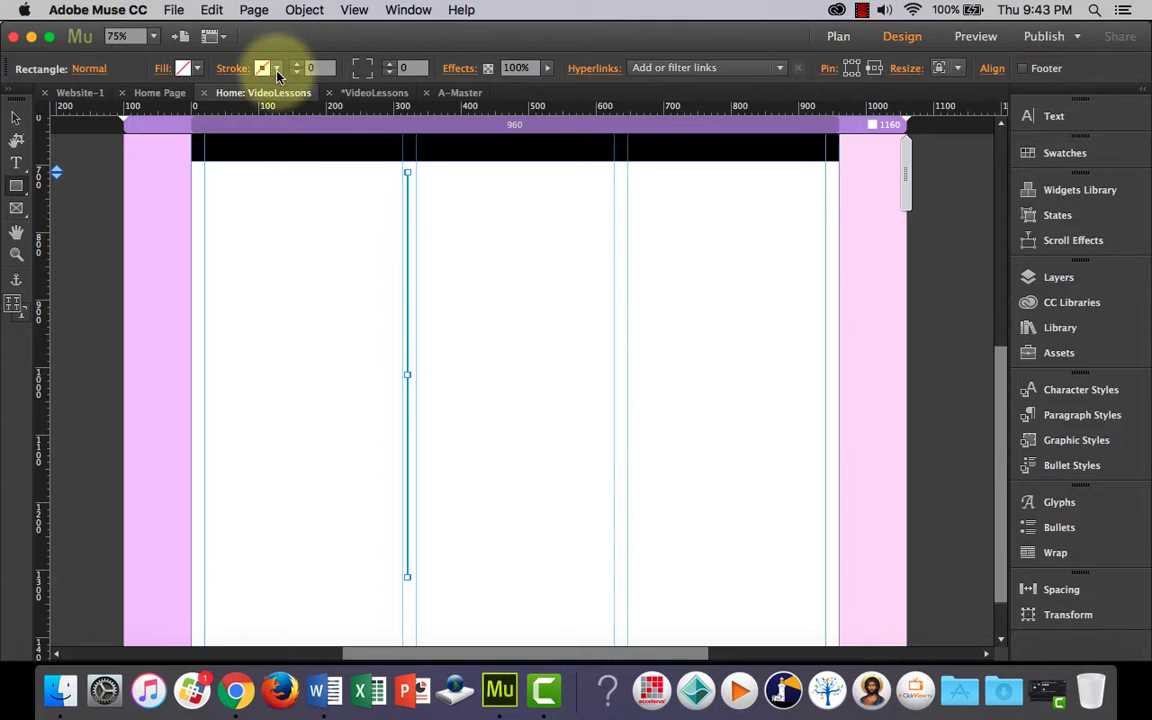
Step: Fill the thin vertical rectangle with the pink F4C8FE sampled from the browser background
{"action": "left_click", "coordinate": [199, 69]}
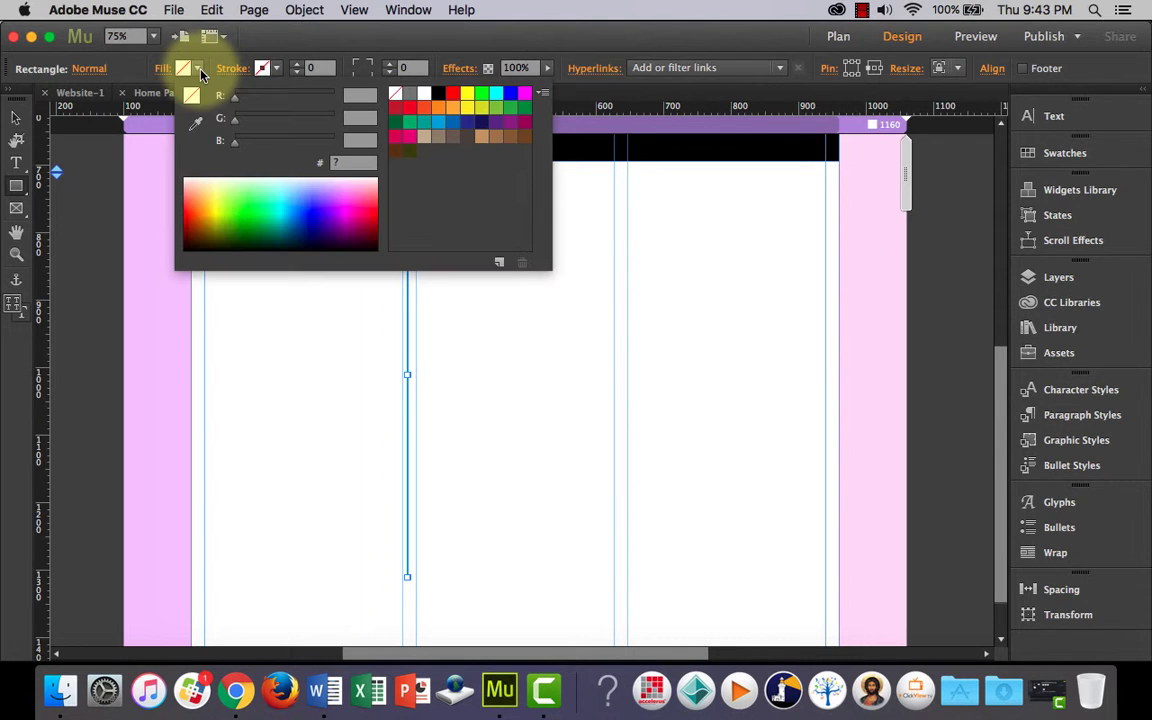
{"action": "left_click", "coordinate": [198, 122]}
{"action": "left_click", "coordinate": [148, 201]}
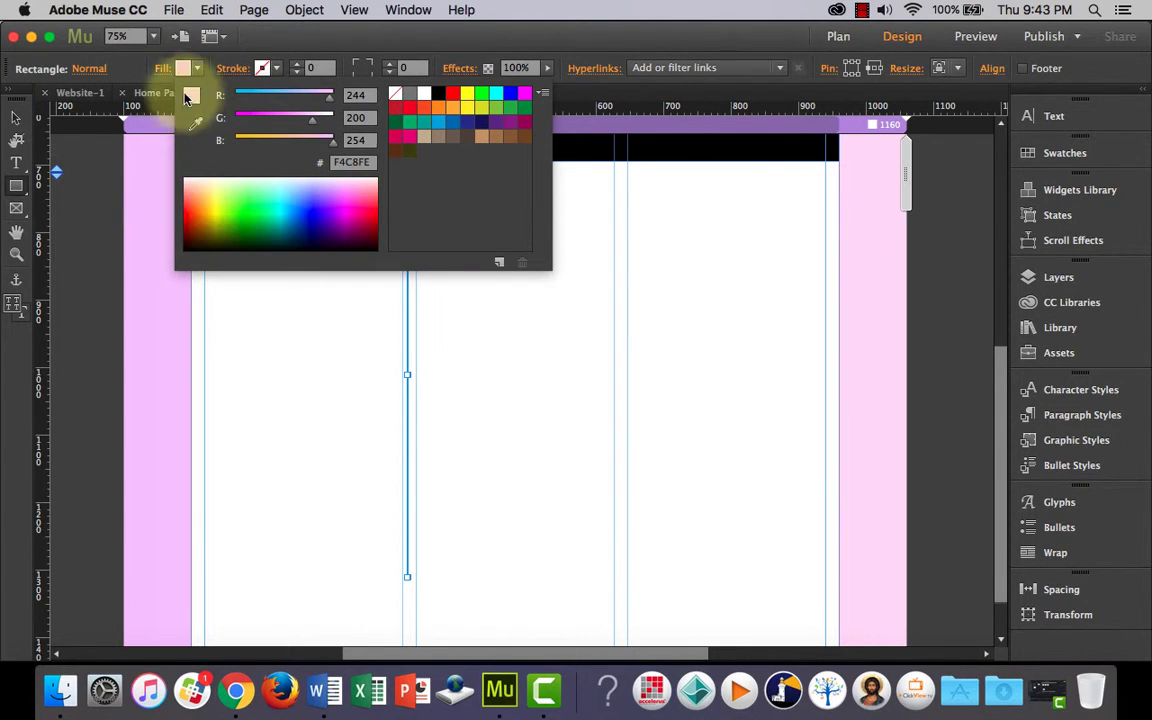
{"action": "left_click", "coordinate": [183, 66]}
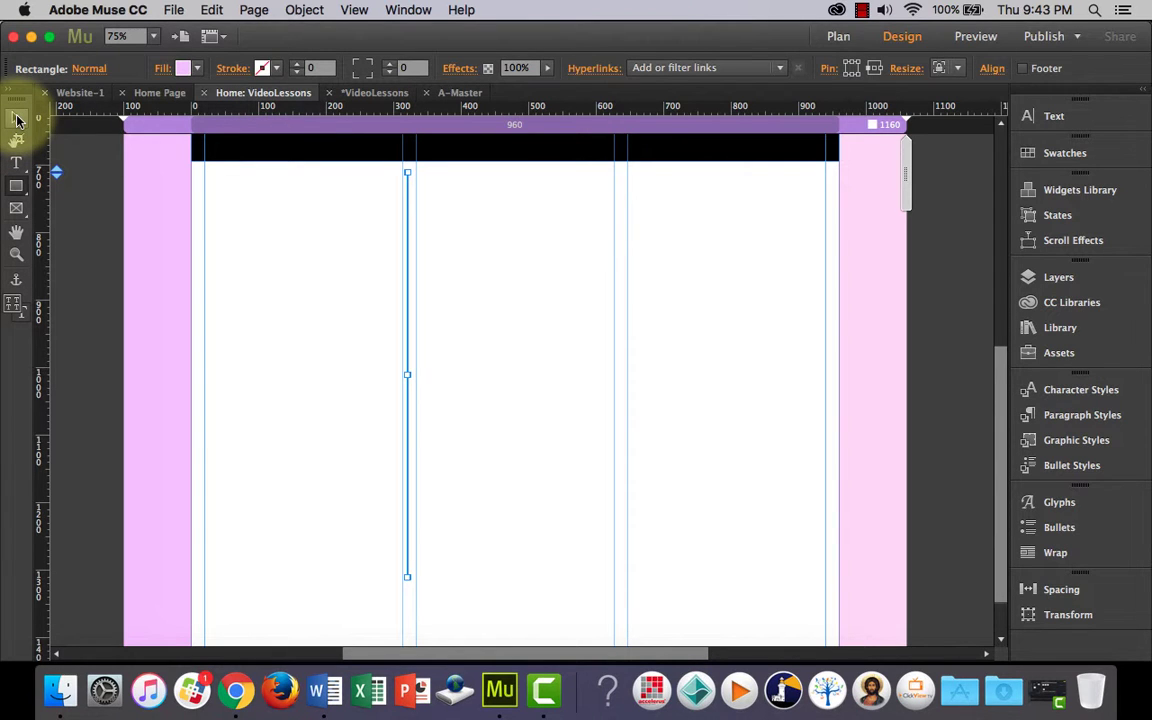
{"action": "left_click", "coordinate": [16, 118]}
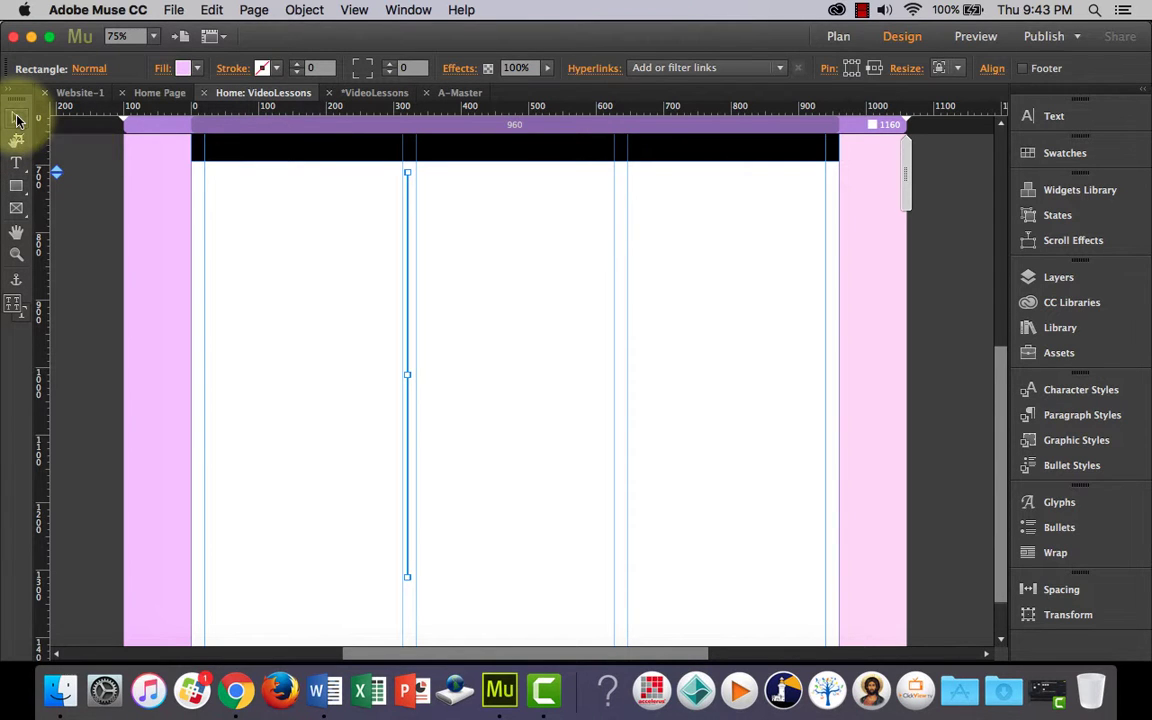
Step: Move the vertical divider up to the black banner's lower edge and centre it in the first column gutter
{"action": "left_click", "coordinate": [410, 222]}
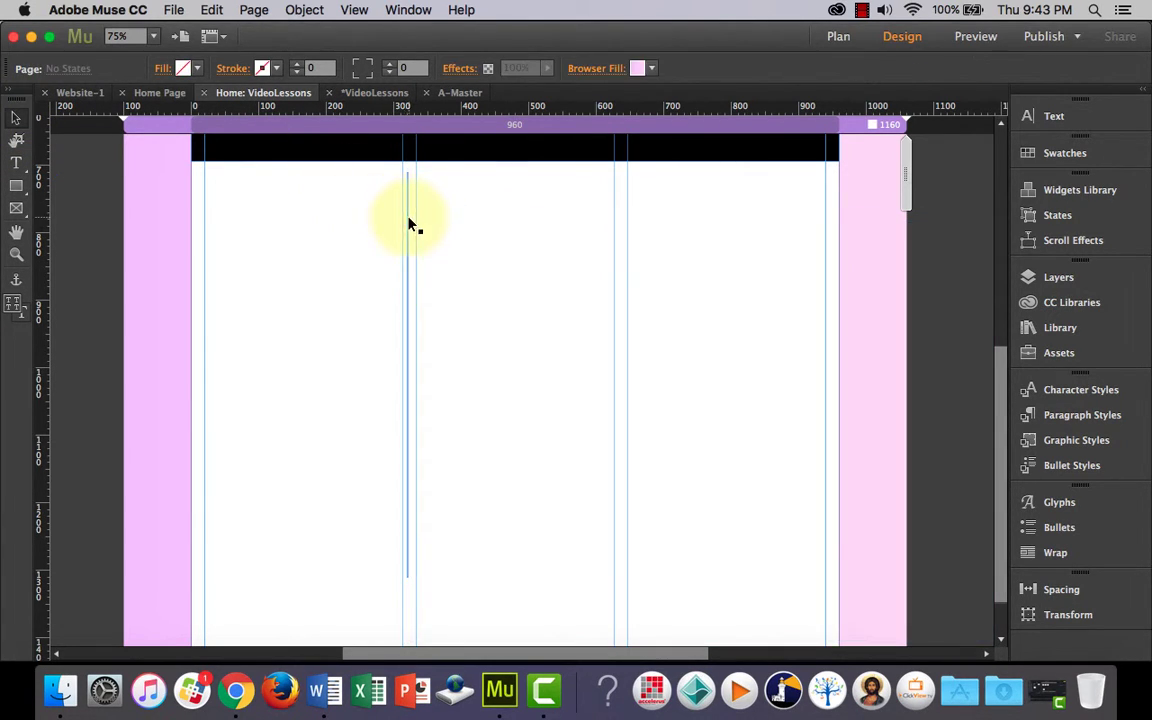
{"action": "left_click", "coordinate": [408, 218]}
{"action": "left_click", "coordinate": [408, 218]}
{"action": "left_click", "coordinate": [408, 218]}
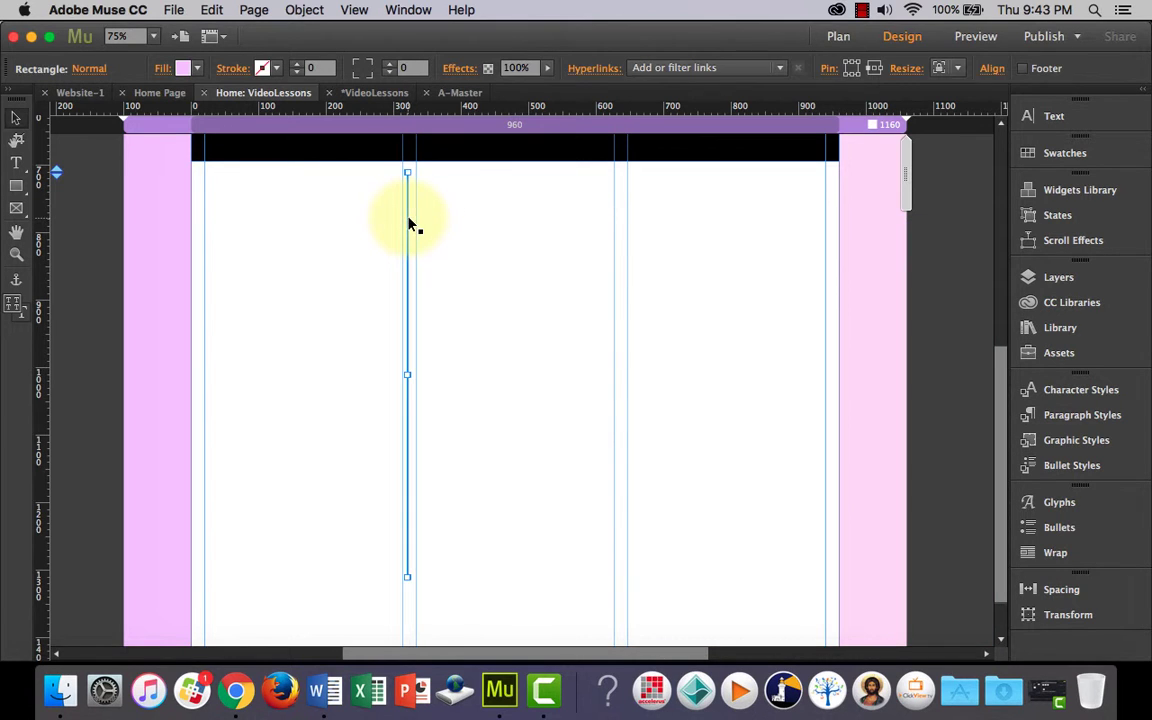
{"action": "left_click_drag", "start_coordinate": [408, 222], "coordinate": [410, 214]}
{"action": "scroll", "coordinate": [430, 230], "scroll_direction": "up", "scroll_amount": 4}
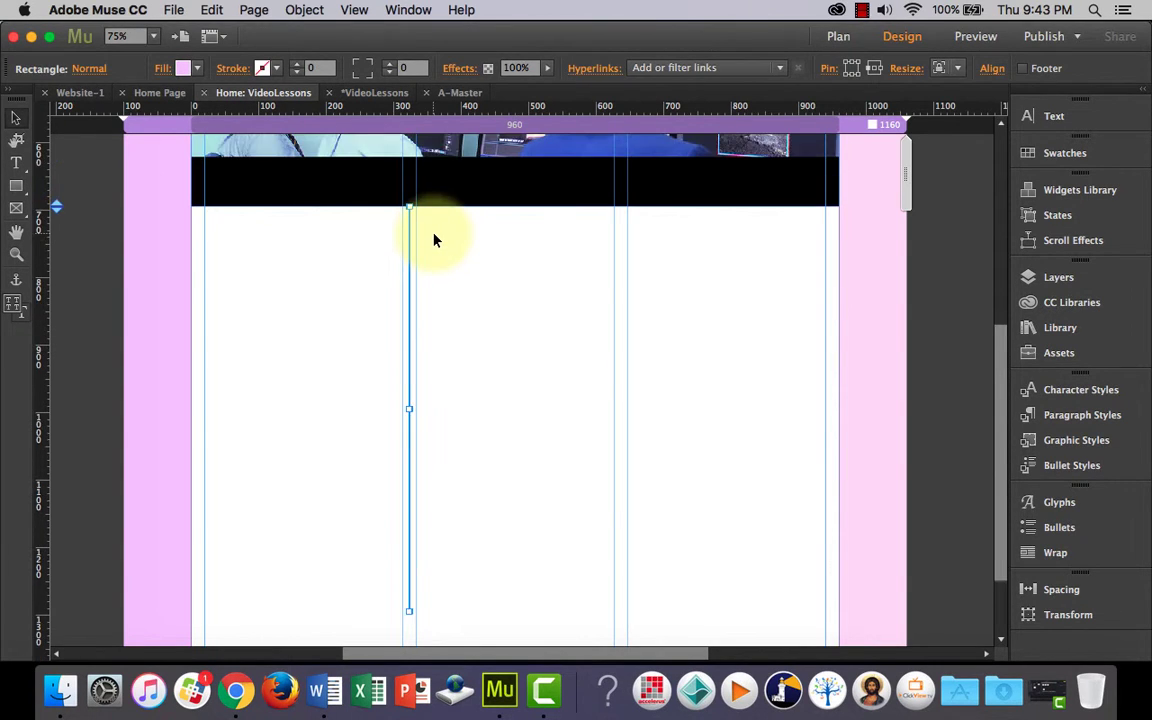
{"action": "left_click_drag", "start_coordinate": [408, 290], "coordinate": [412, 293]}
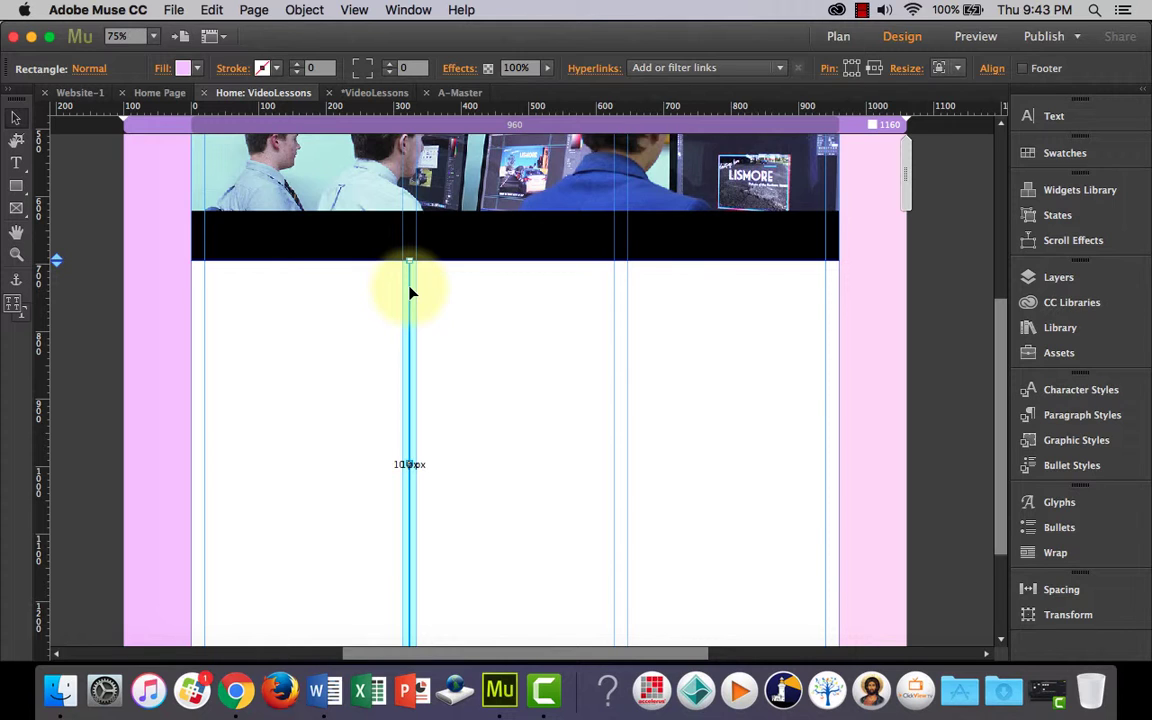
{"action": "left_click_drag", "start_coordinate": [410, 292], "coordinate": [412, 291]}
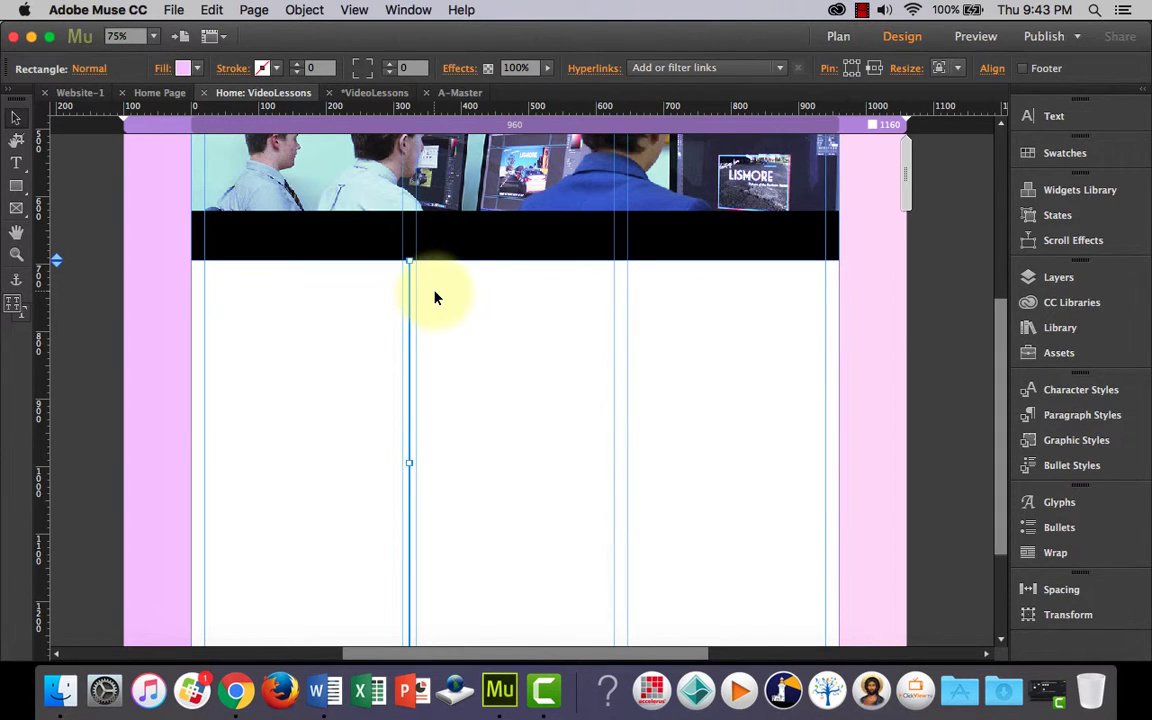
{"action": "left_click", "coordinate": [488, 382]}
Step: Duplicate the vertical divider into the centre of the second column gutter, keeping it level with the original
{"action": "scroll", "coordinate": [493, 382], "scroll_direction": "down", "scroll_amount": 1}
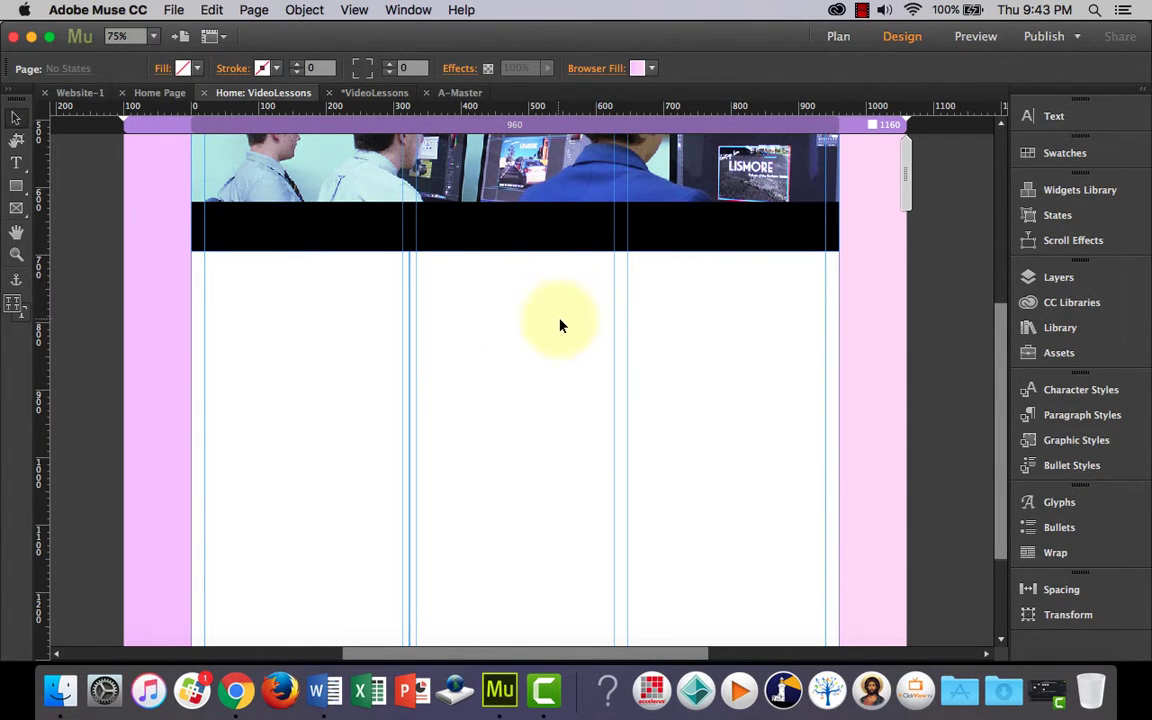
{"action": "scroll", "coordinate": [540, 322], "scroll_direction": "down", "scroll_amount": 4}
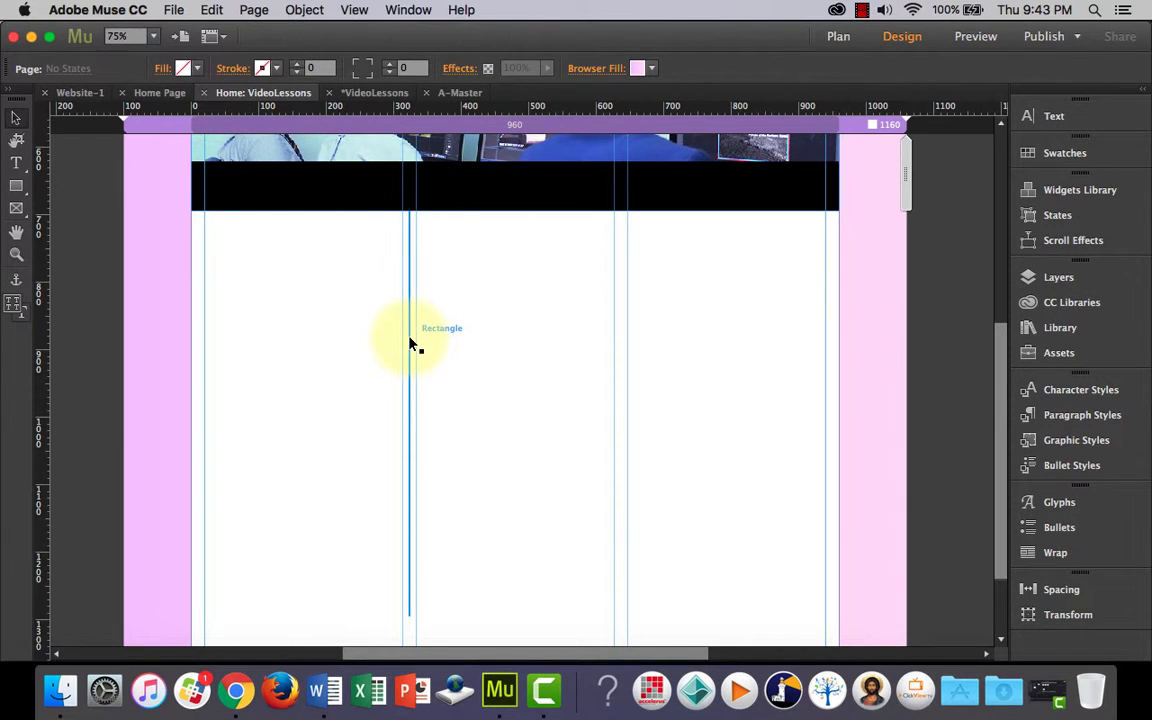
{"action": "left_click_drag", "start_coordinate": [410, 343], "coordinate": [621, 345]}
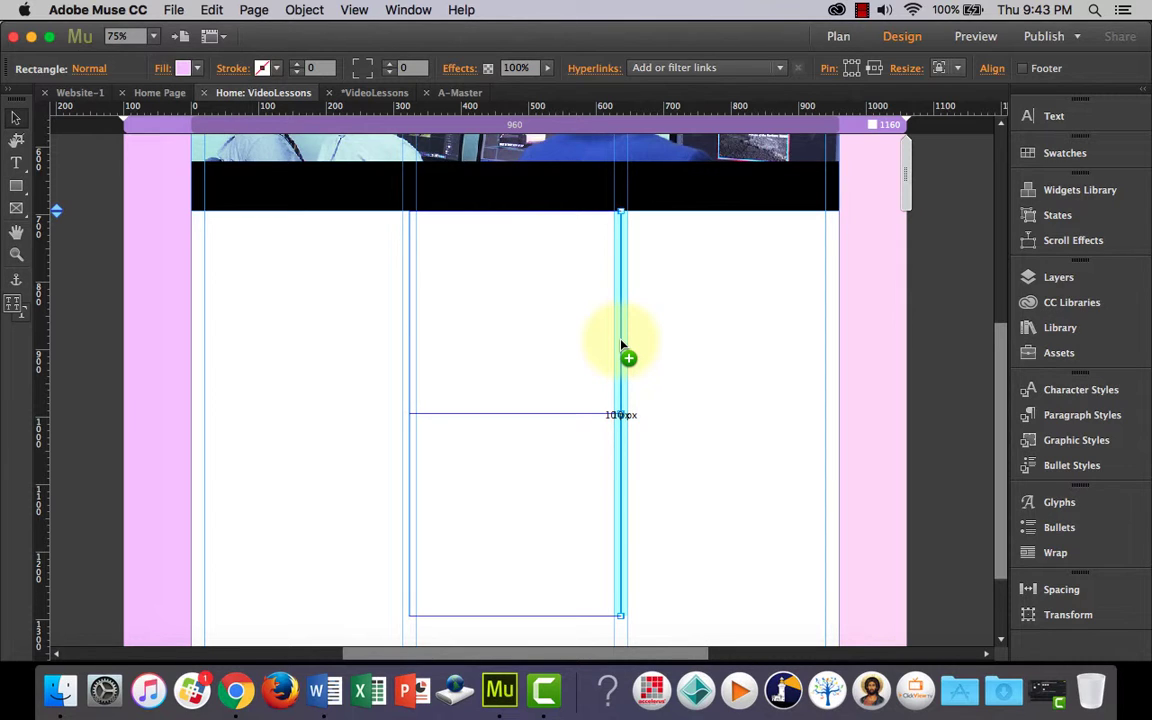
{"action": "left_click_drag", "start_coordinate": [621, 345], "coordinate": [622, 343]}
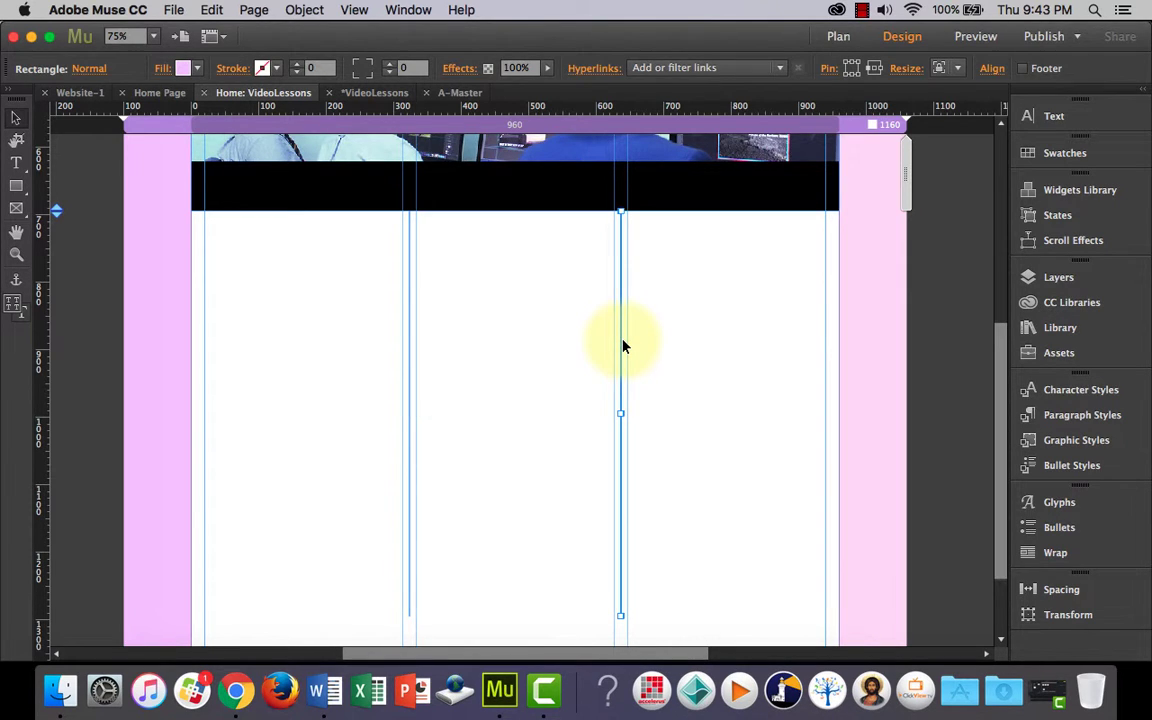
{"action": "left_click", "coordinate": [668, 402]}
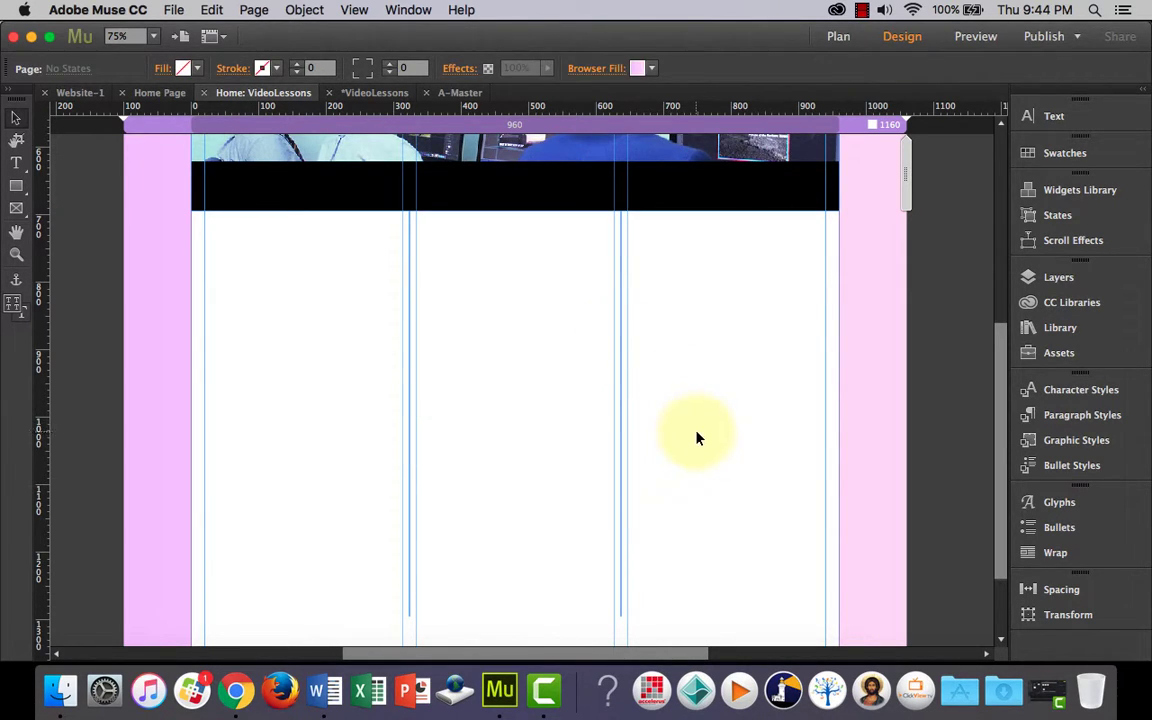
Step: Preview the page in the browser, examine the two column dividers below the banner, and return to Adobe Muse
{"action": "key", "text": "super+alt+e"}
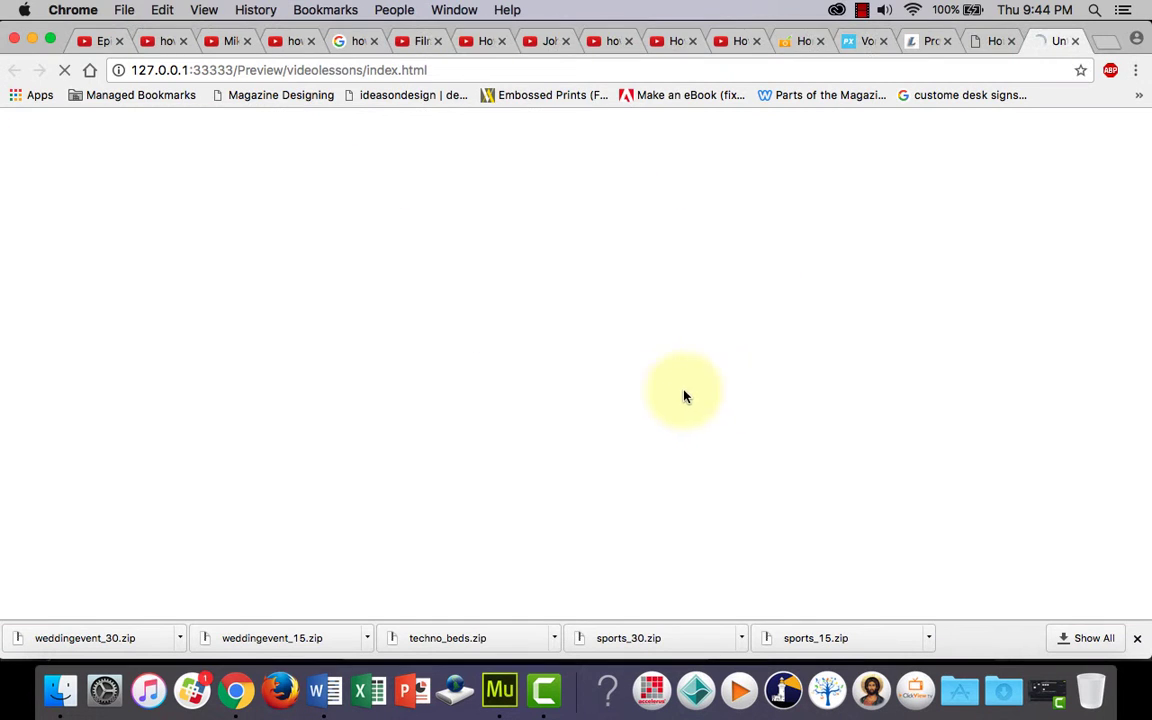
{"action": "scroll", "coordinate": [640, 400], "scroll_direction": "down", "scroll_amount": 10}
{"action": "scroll", "coordinate": [697, 397], "scroll_direction": "up", "scroll_amount": 5}
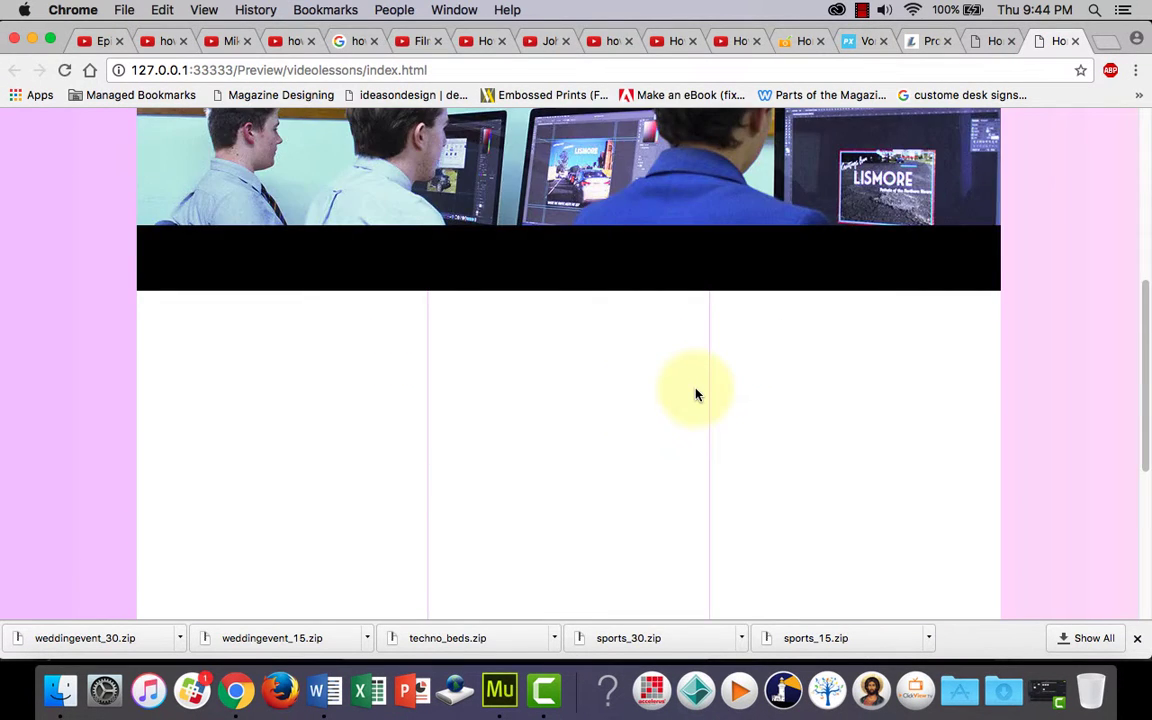
{"action": "scroll", "coordinate": [725, 415], "scroll_direction": "down", "scroll_amount": 2}
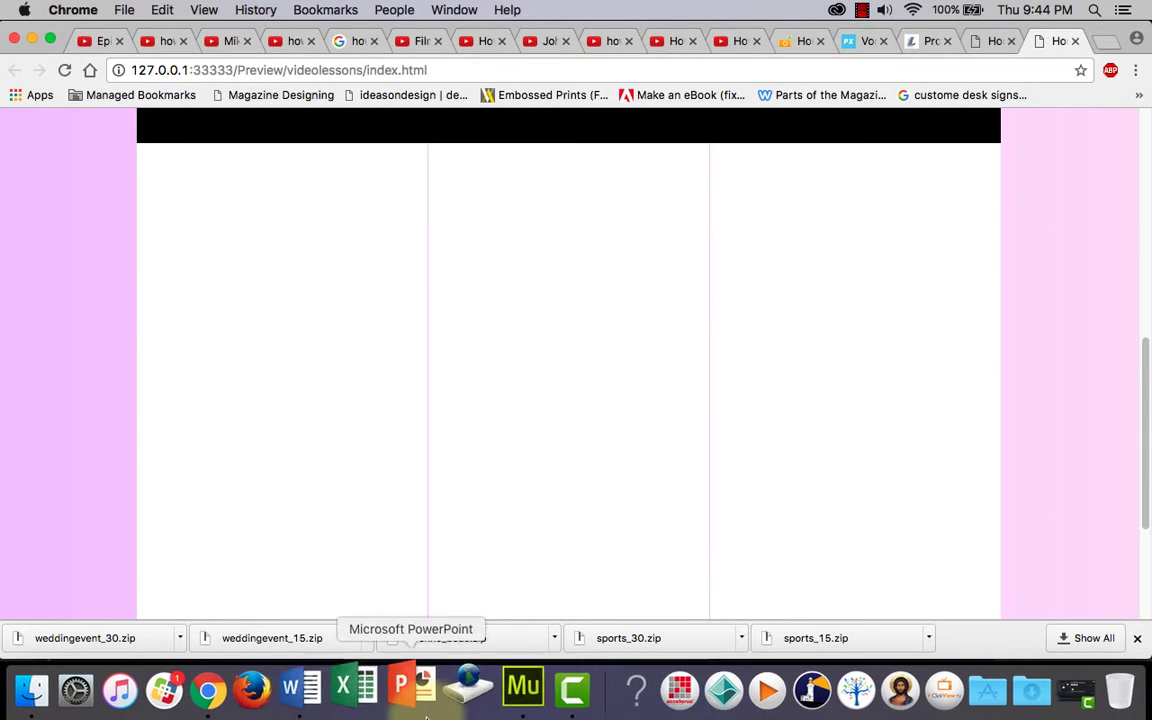
{"action": "left_click", "coordinate": [500, 688]}
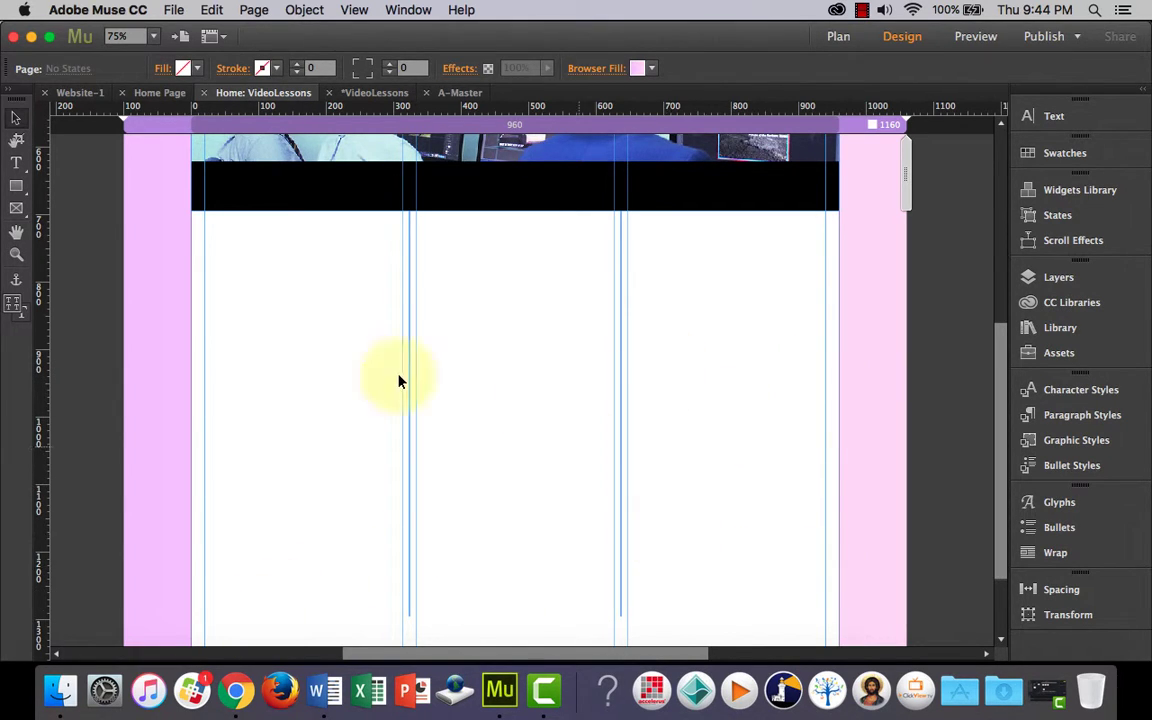
Step: Add a horizontal guide at Y 694 along the banner's lower edge and draw a 960 by 1 px rectangle at Y 808
{"action": "left_click", "coordinate": [17, 189]}
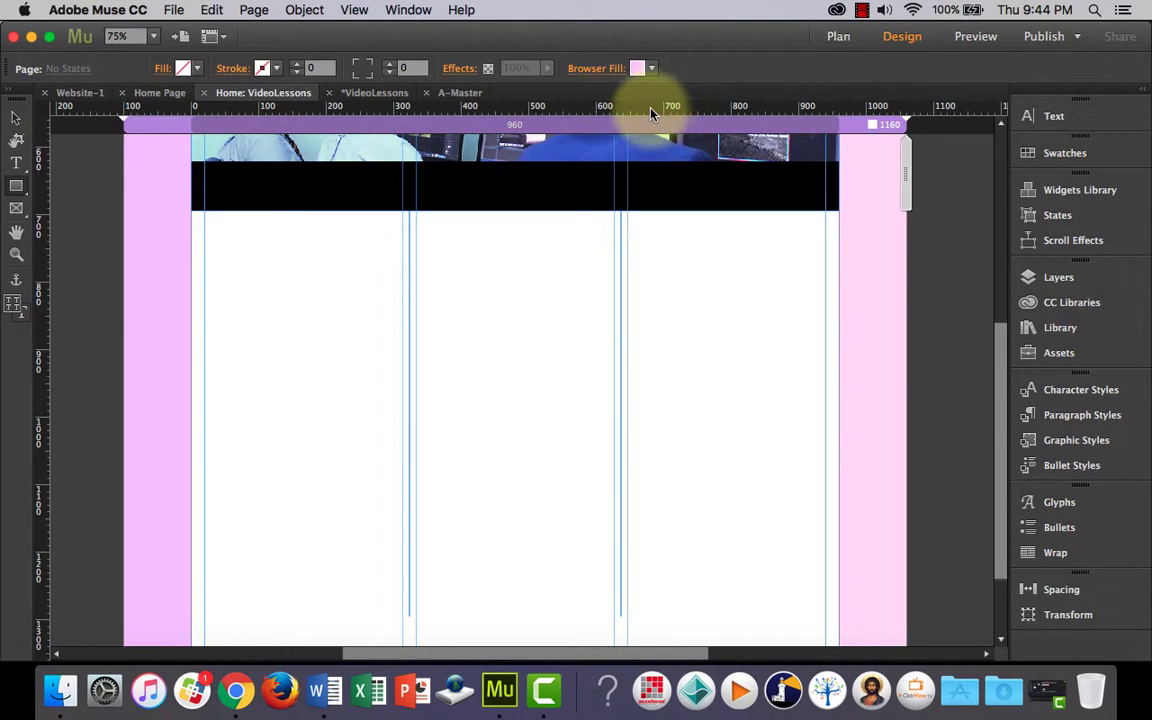
{"action": "left_click_drag", "start_coordinate": [651, 114], "coordinate": [667, 210]}
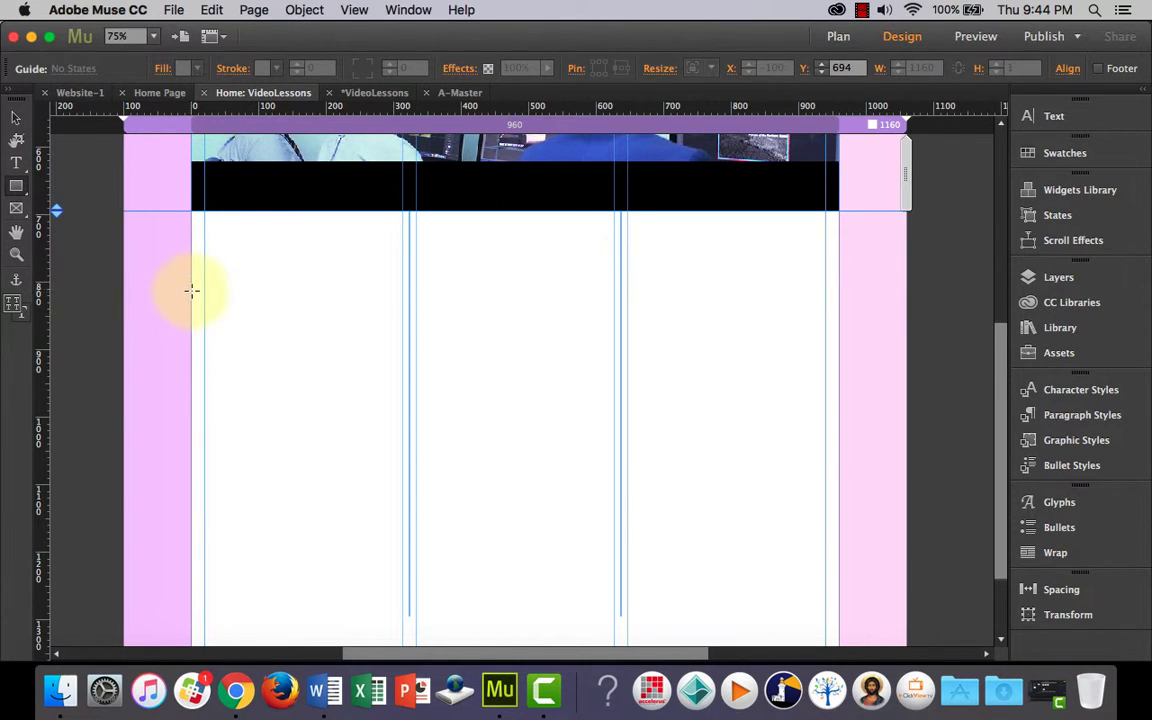
{"action": "left_click_drag", "start_coordinate": [191, 288], "coordinate": [841, 288]}
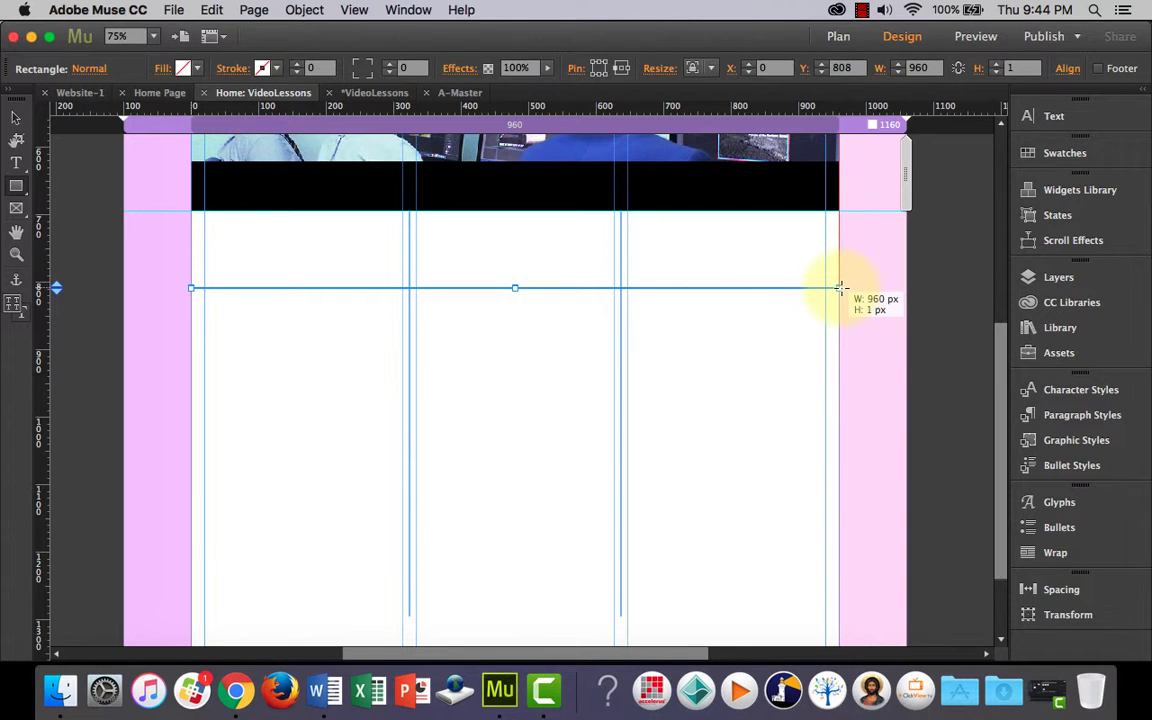
{"action": "left_click_drag", "start_coordinate": [841, 288], "coordinate": [841, 288]}
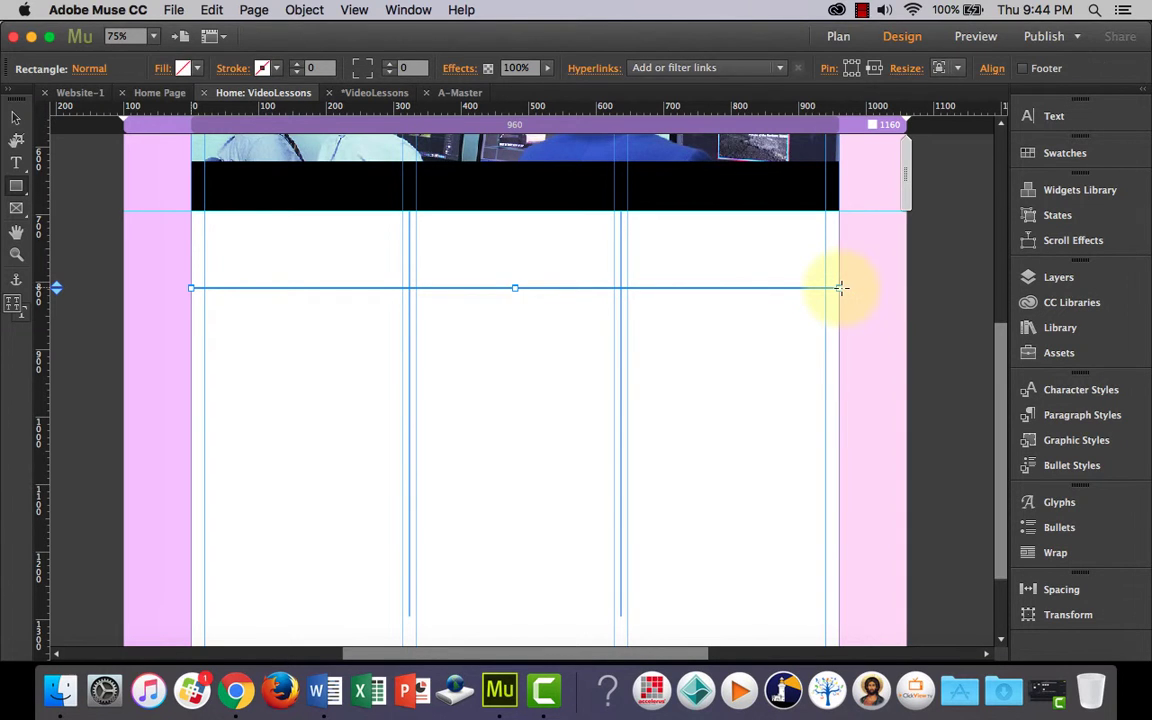
Step: Fill the horizontal divider with the pink F4C8FE sampled from the browser background
{"action": "left_click", "coordinate": [197, 68]}
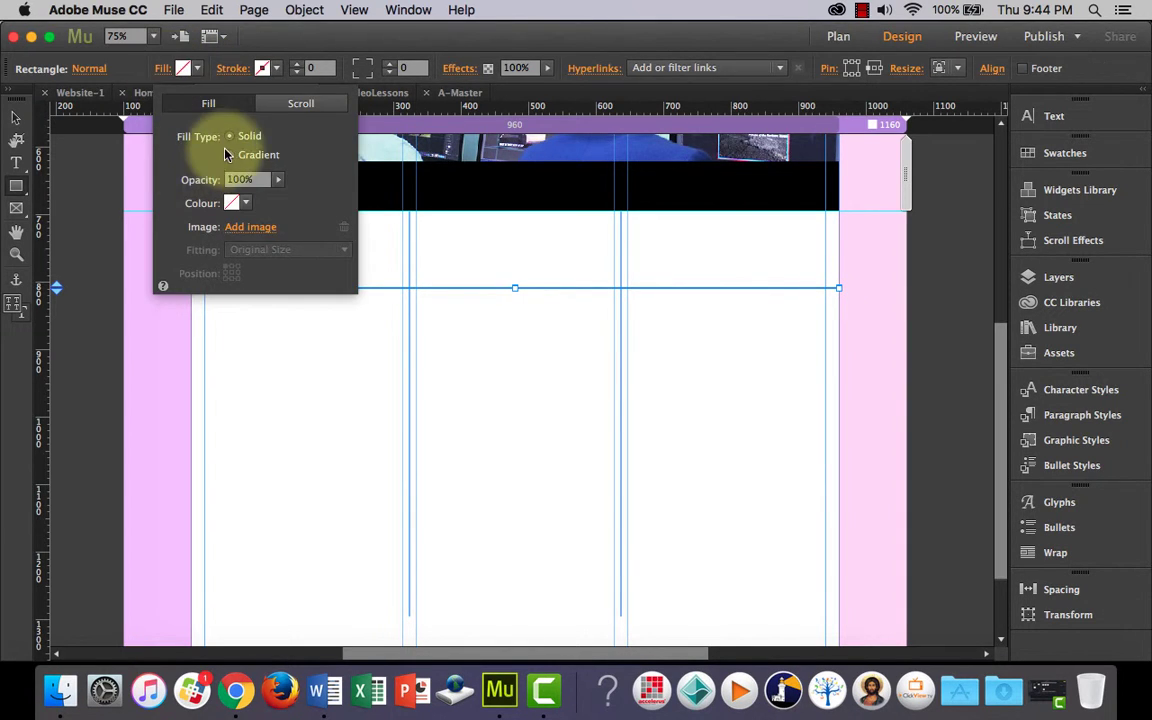
{"action": "left_click", "coordinate": [181, 67]}
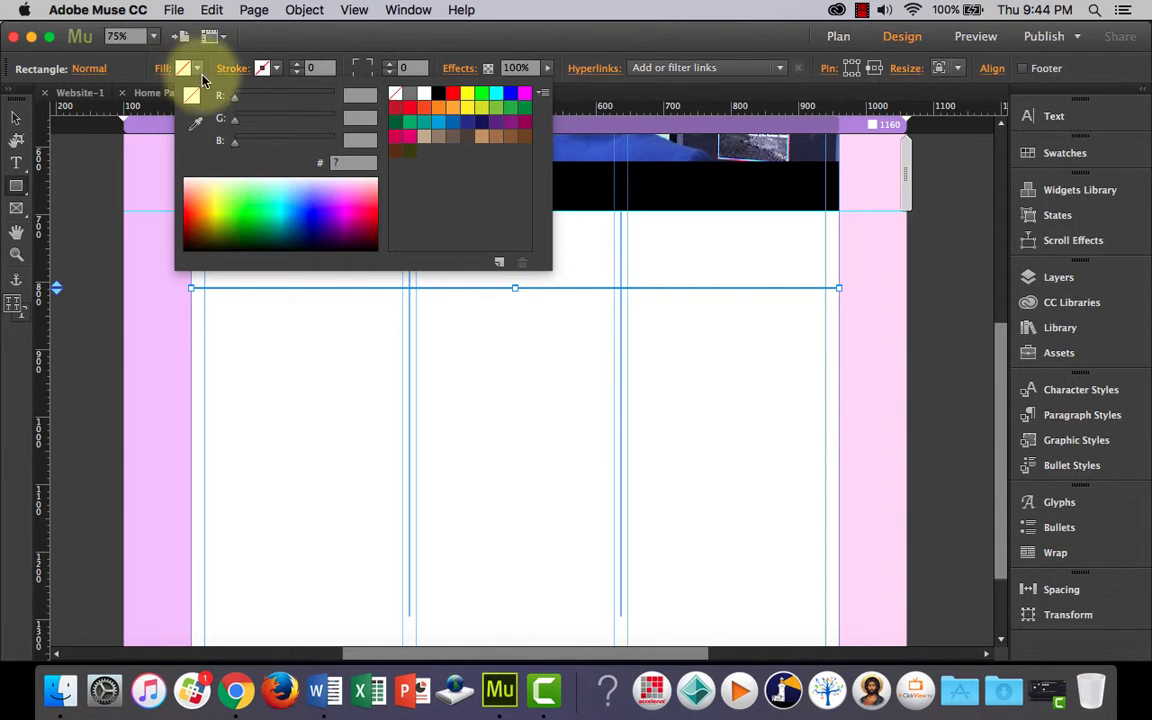
{"action": "left_click", "coordinate": [196, 124]}
{"action": "left_click", "coordinate": [149, 257]}
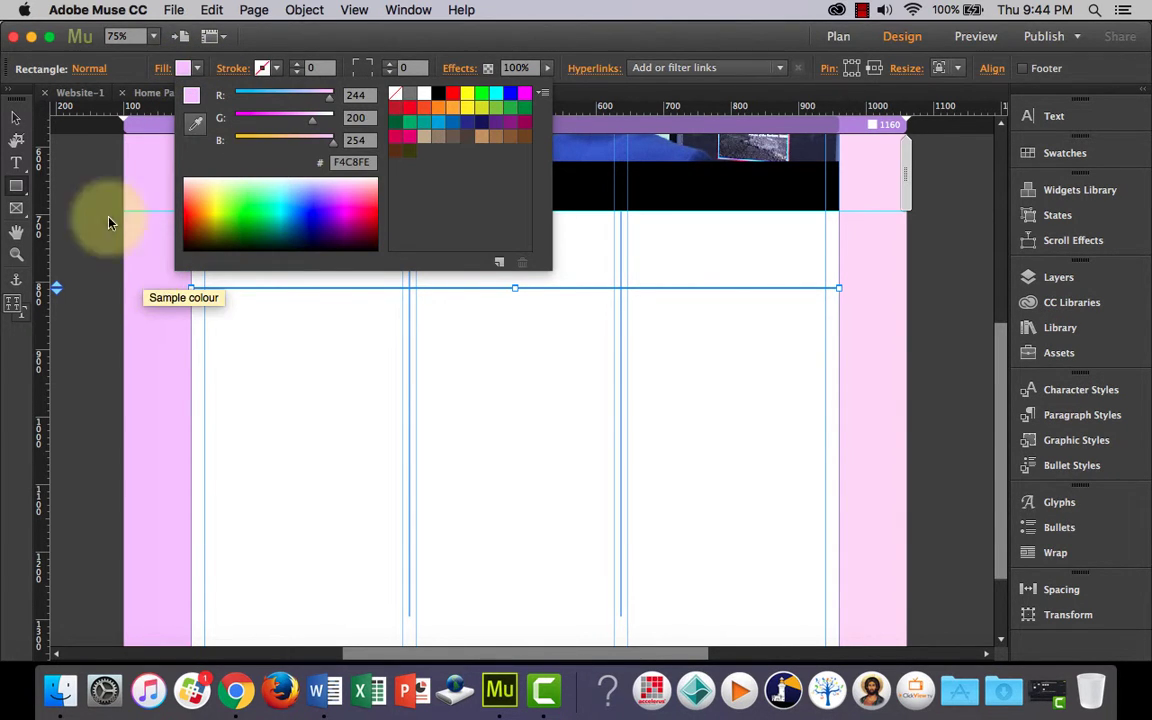
{"action": "left_click", "coordinate": [17, 117]}
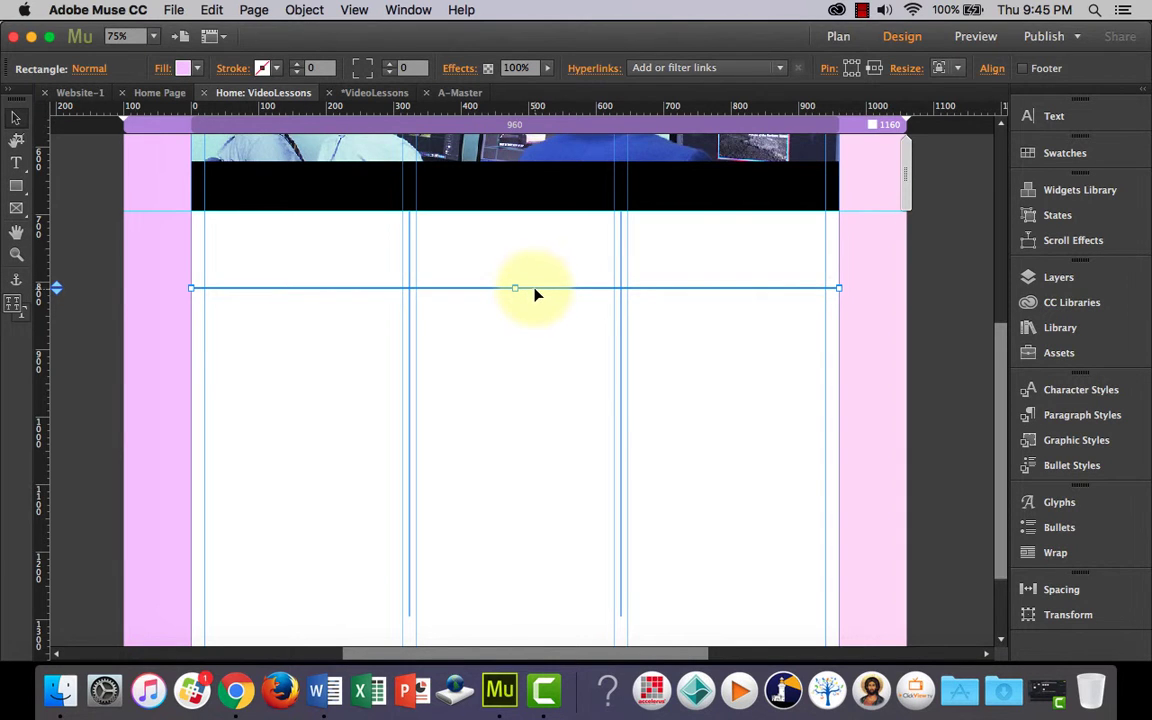
Step: Move the horizontal divider down to the midpoint of the two vertical dividers
{"action": "mouse_move", "coordinate": [535, 290]}
{"action": "left_mouse_down"}
{"action": "mouse_move", "coordinate": [535, 435]}
{"action": "mouse_move", "coordinate": [535, 414]}
{"action": "left_mouse_up"}
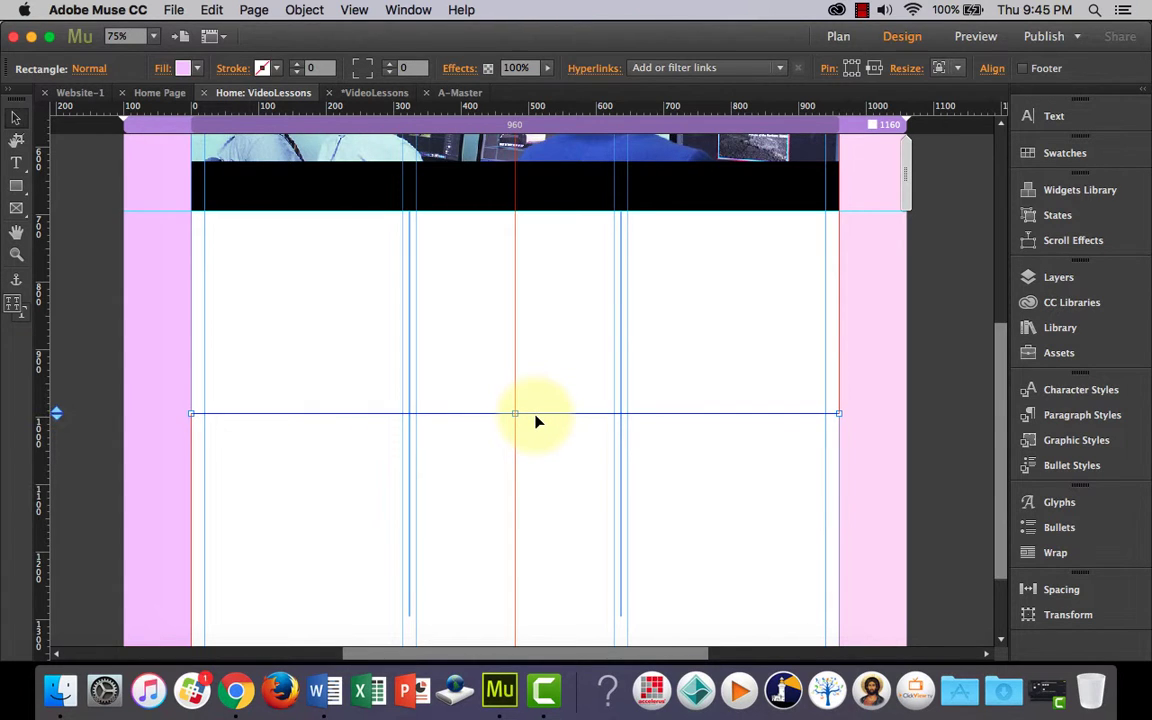
{"action": "left_click_drag", "start_coordinate": [536, 418], "coordinate": [535, 414]}
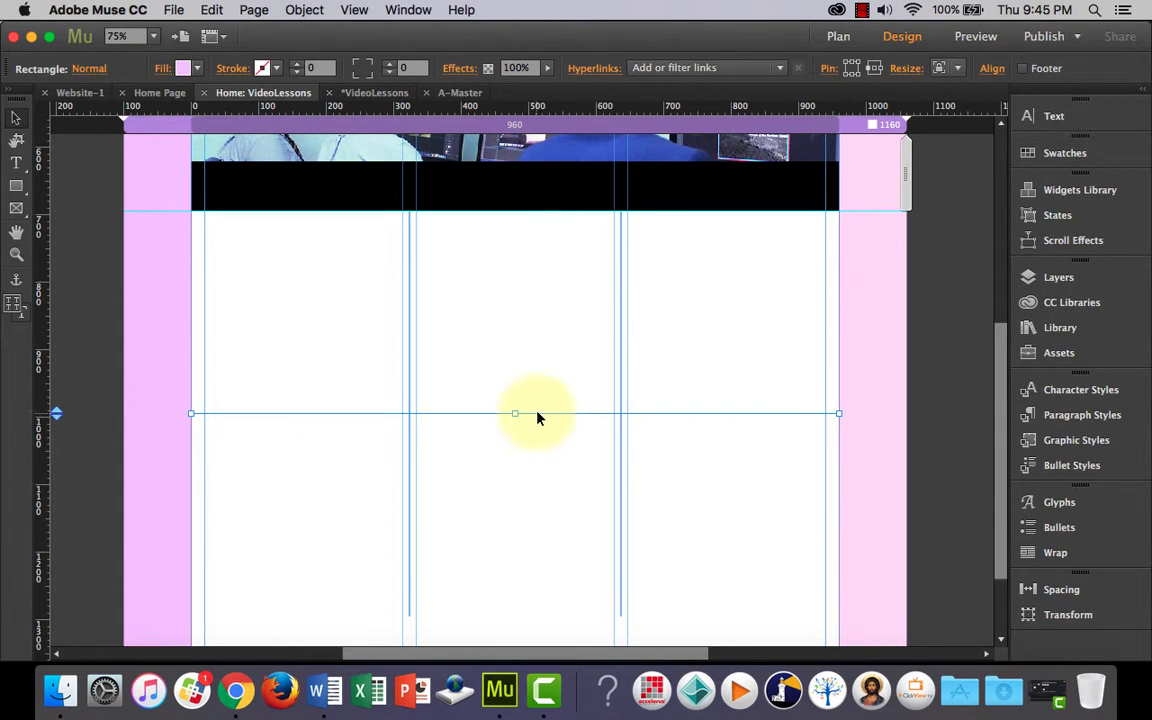
{"action": "scroll", "coordinate": [558, 377], "scroll_direction": "down", "scroll_amount": 1}
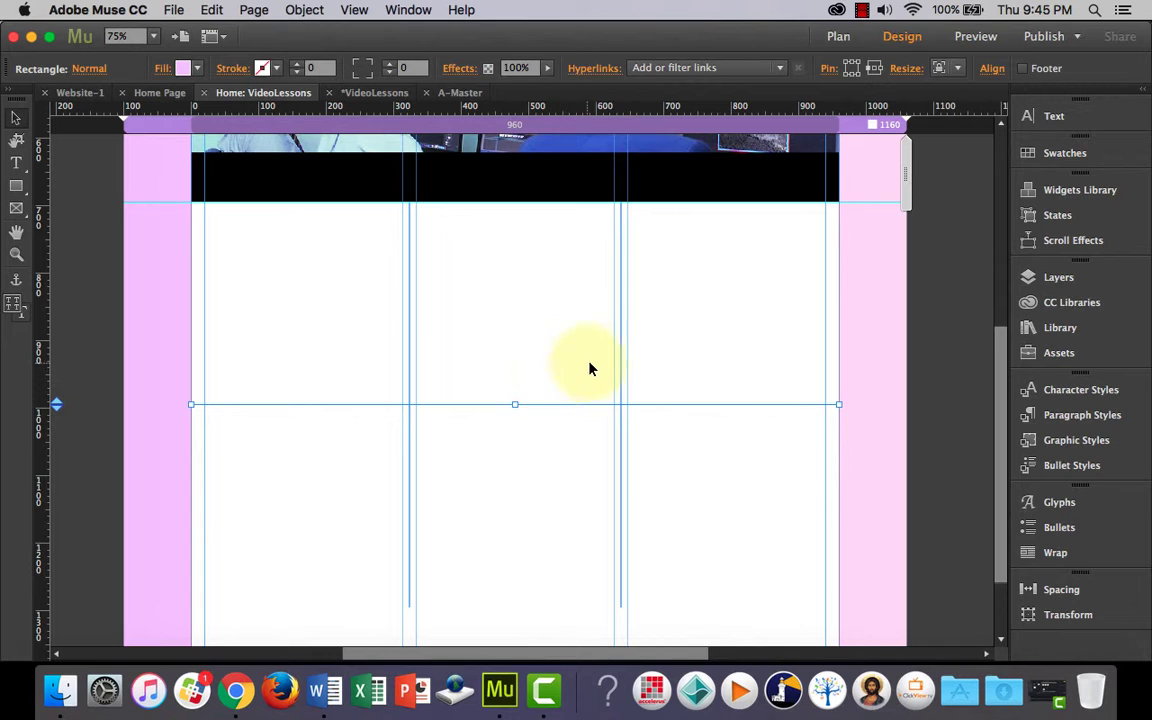
{"action": "left_click", "coordinate": [620, 356]}
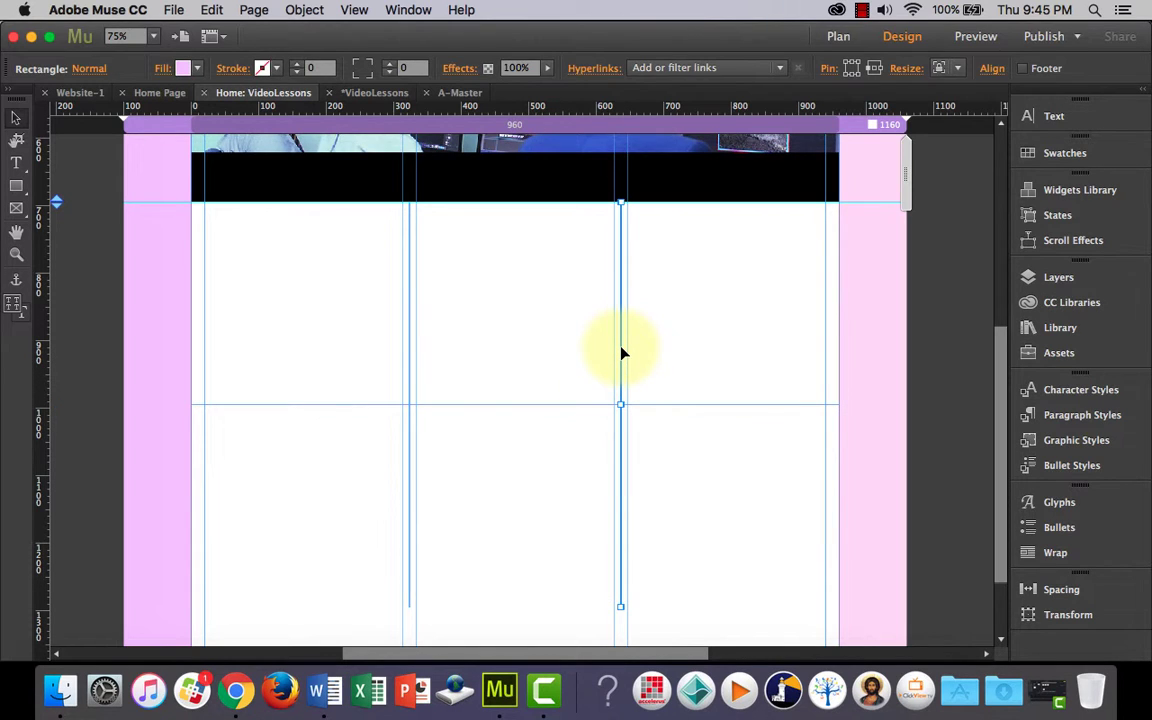
{"action": "left_click", "coordinate": [591, 405]}
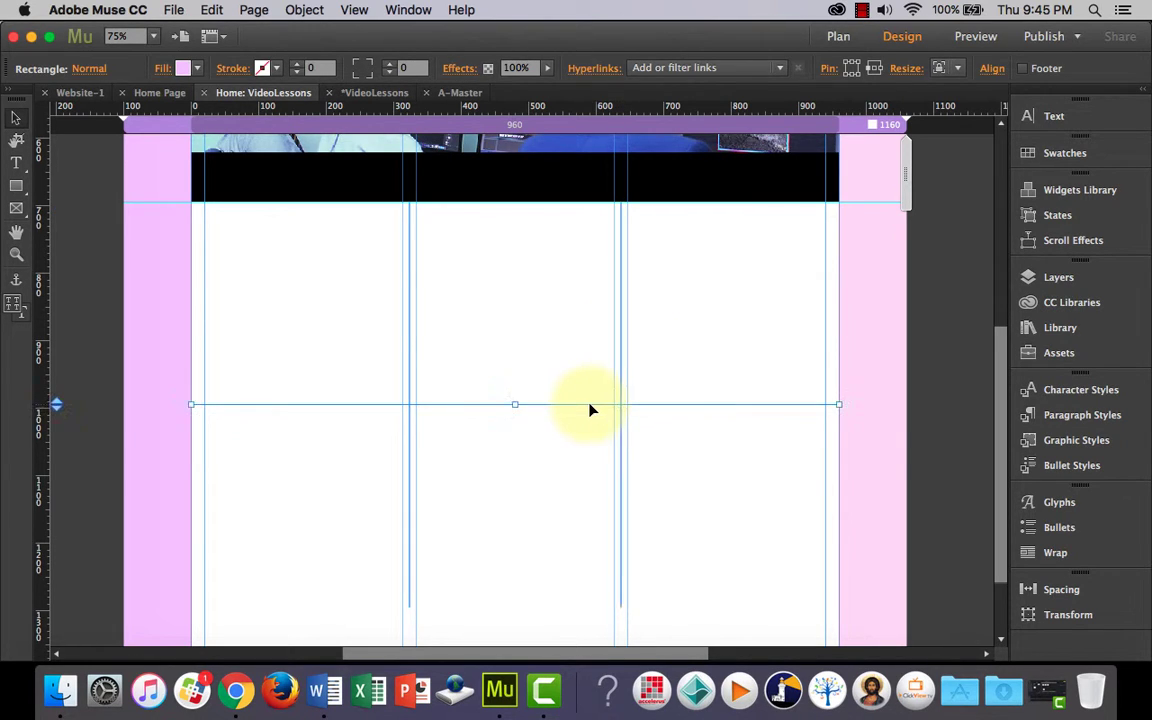
{"action": "left_click", "coordinate": [410, 390]}
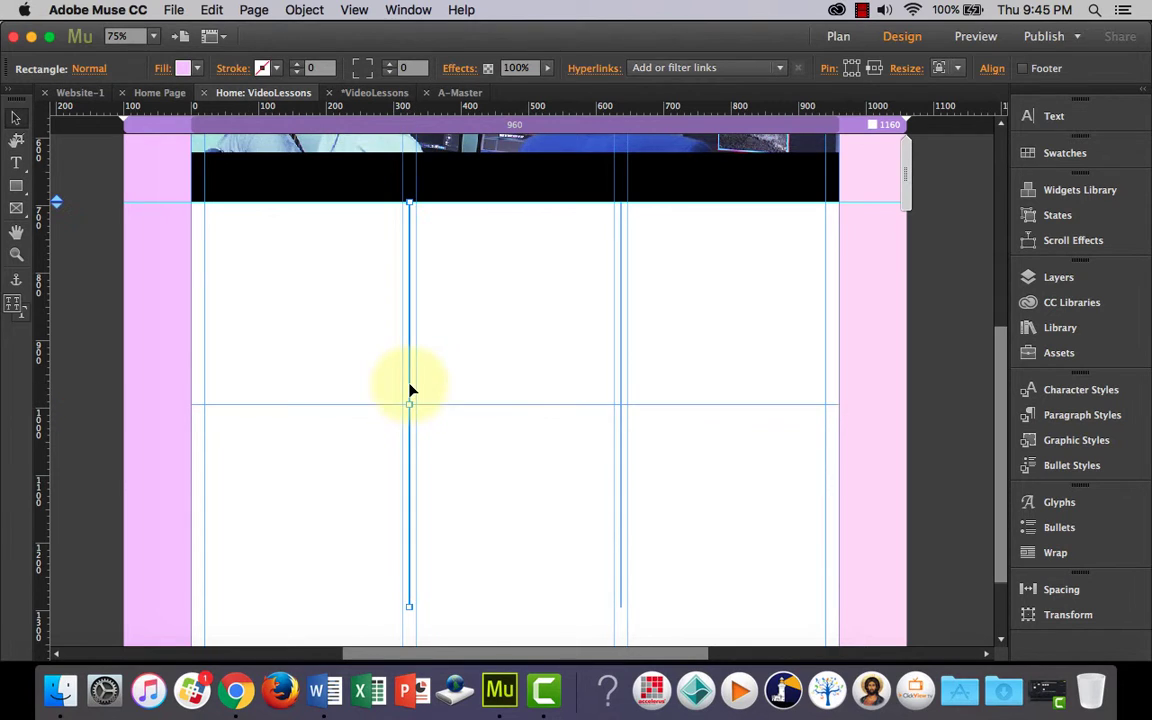
{"action": "left_click", "coordinate": [519, 405]}
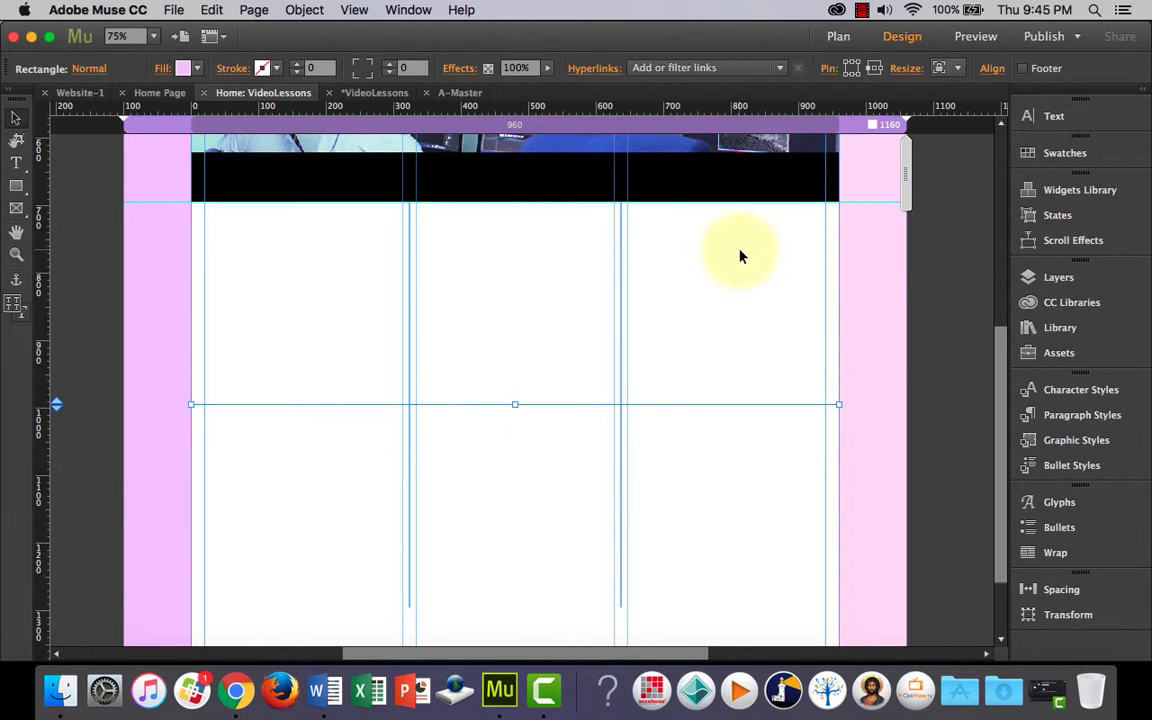
{"action": "left_click", "coordinate": [872, 204]}
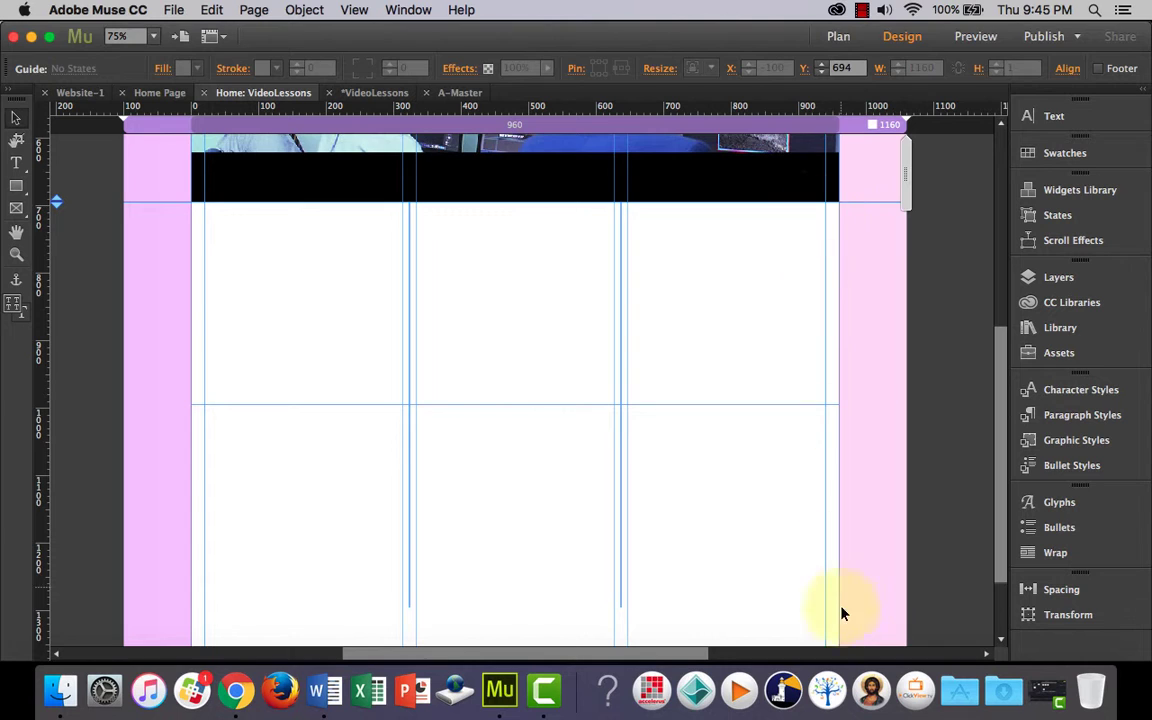
{"action": "left_click_drag", "start_coordinate": [747, 111], "coordinate": [812, 408]}
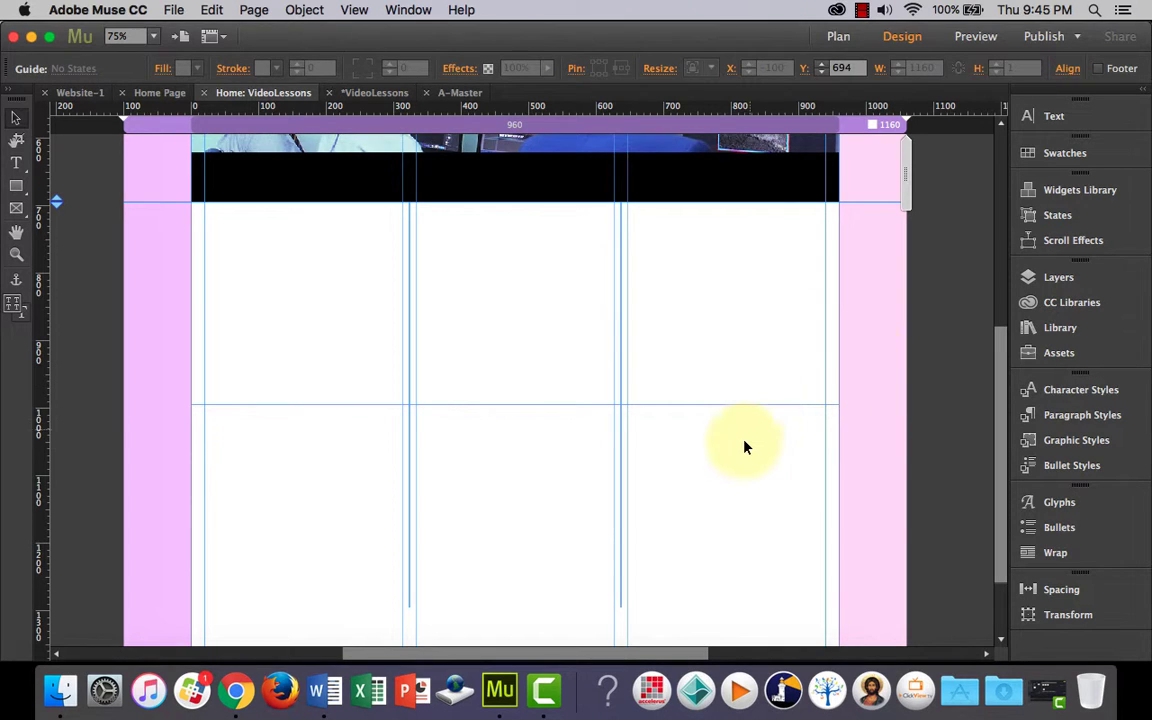
Step: Duplicate the horizontal divider down to the lower ends of the vertical dividers, keeping it aligned with the original
{"action": "scroll", "coordinate": [717, 453], "scroll_direction": "down", "scroll_amount": 2}
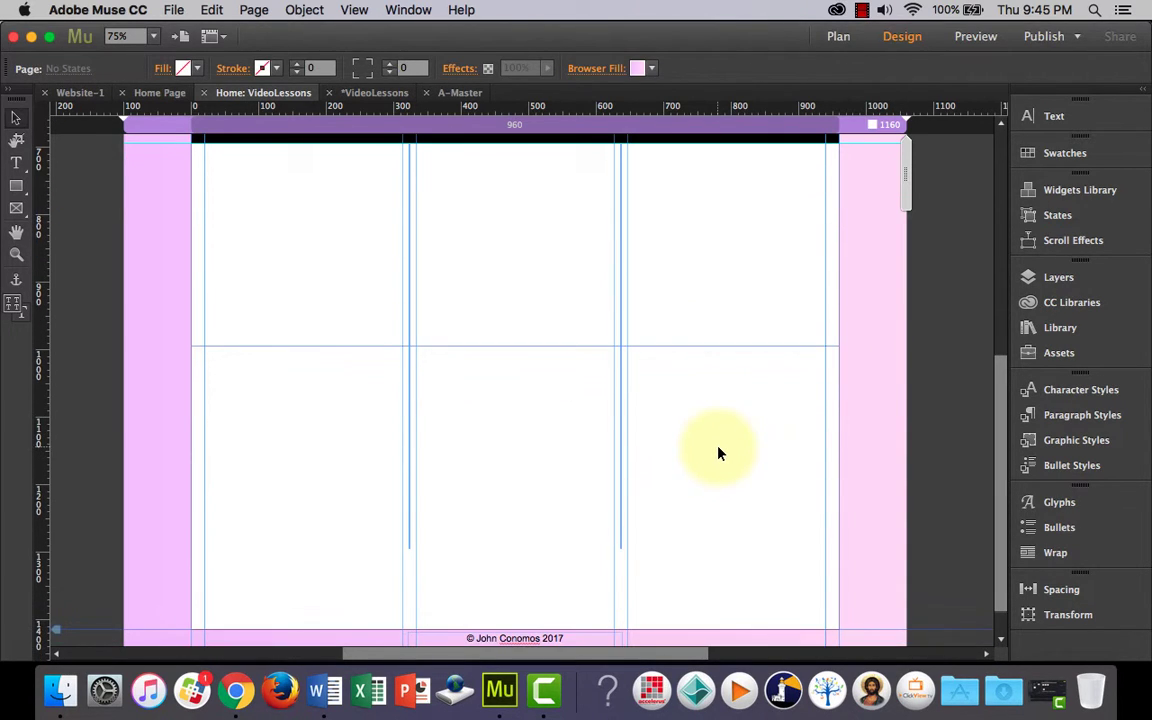
{"action": "left_click", "coordinate": [556, 347]}
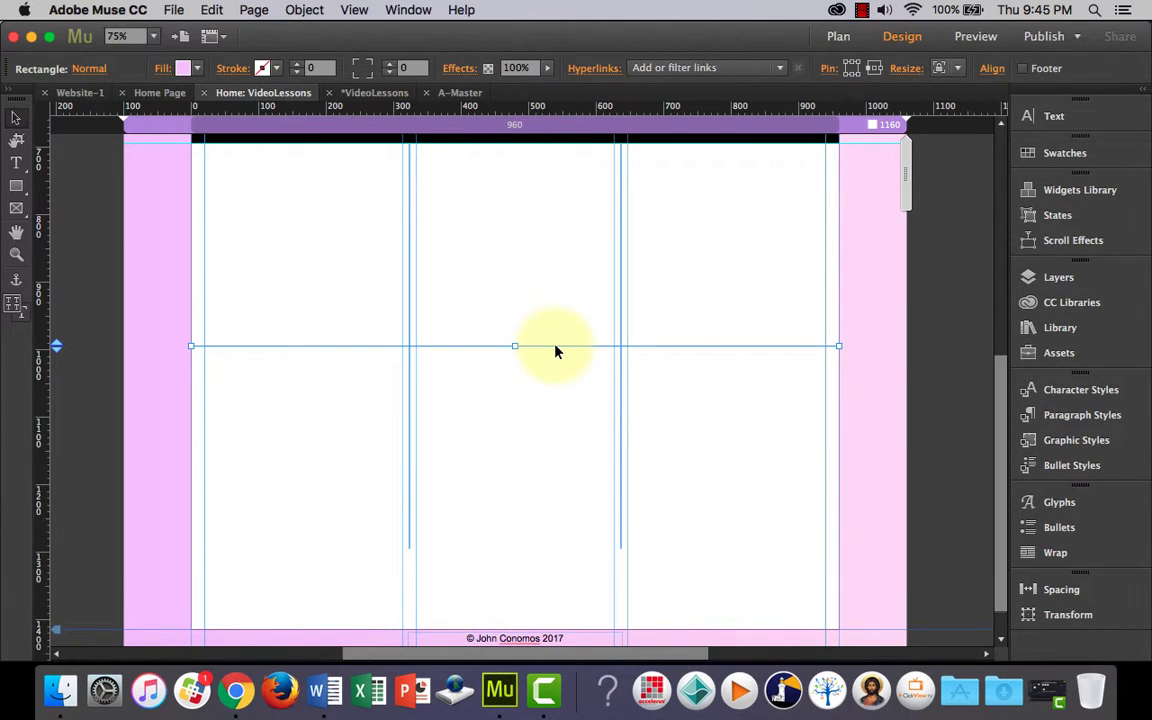
{"action": "left_click_drag", "start_coordinate": [556, 350], "coordinate": [557, 550]}
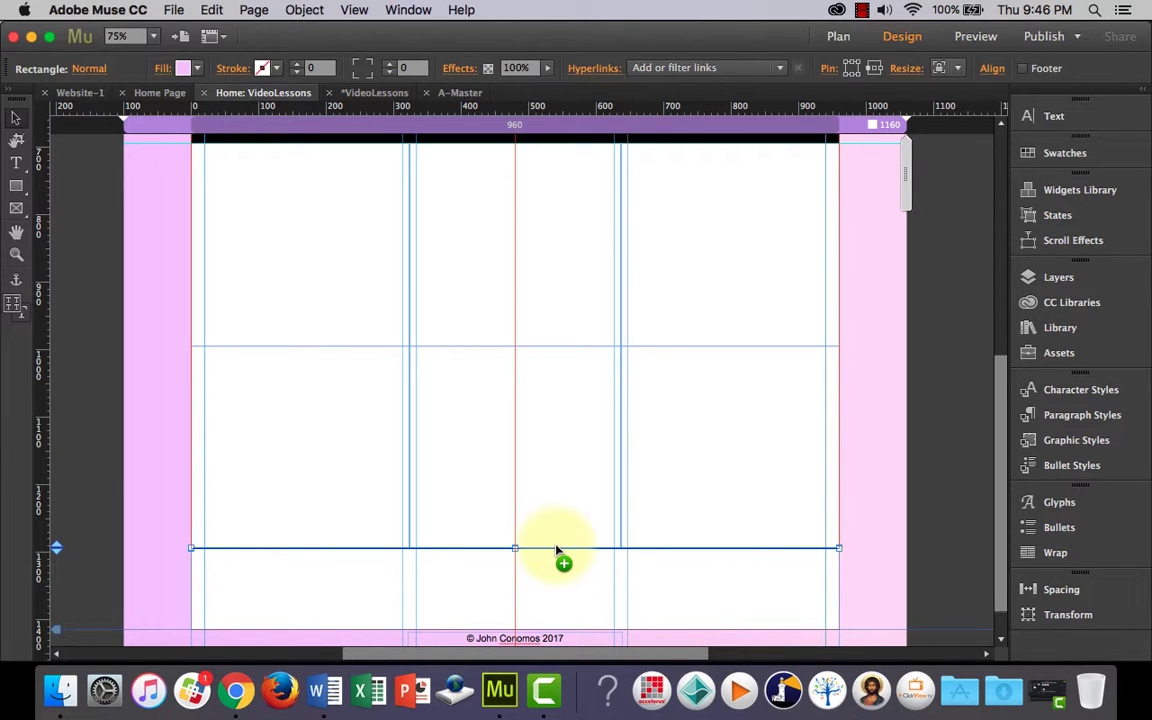
{"action": "left_click_drag", "start_coordinate": [557, 550], "coordinate": [555, 548]}
{"action": "left_click", "coordinate": [694, 506]}
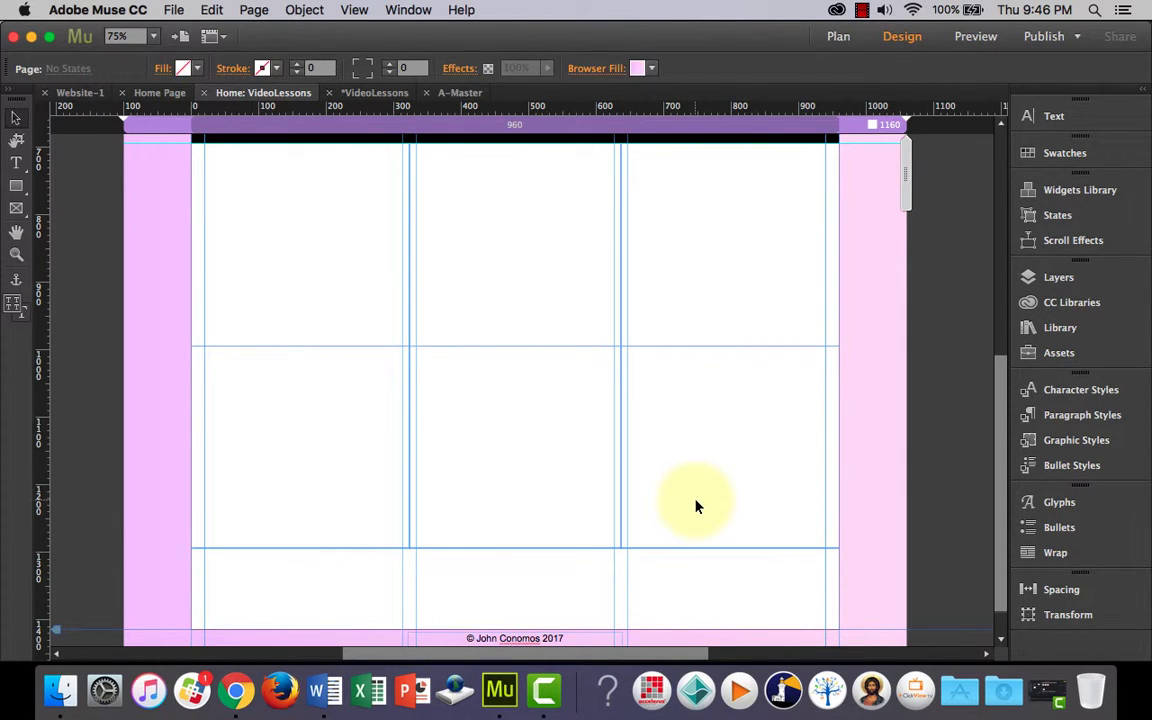
Step: Preview the page in the browser, examine the divider grid below the banner, and return to Adobe Muse
{"action": "key", "text": "super+alt+e"}
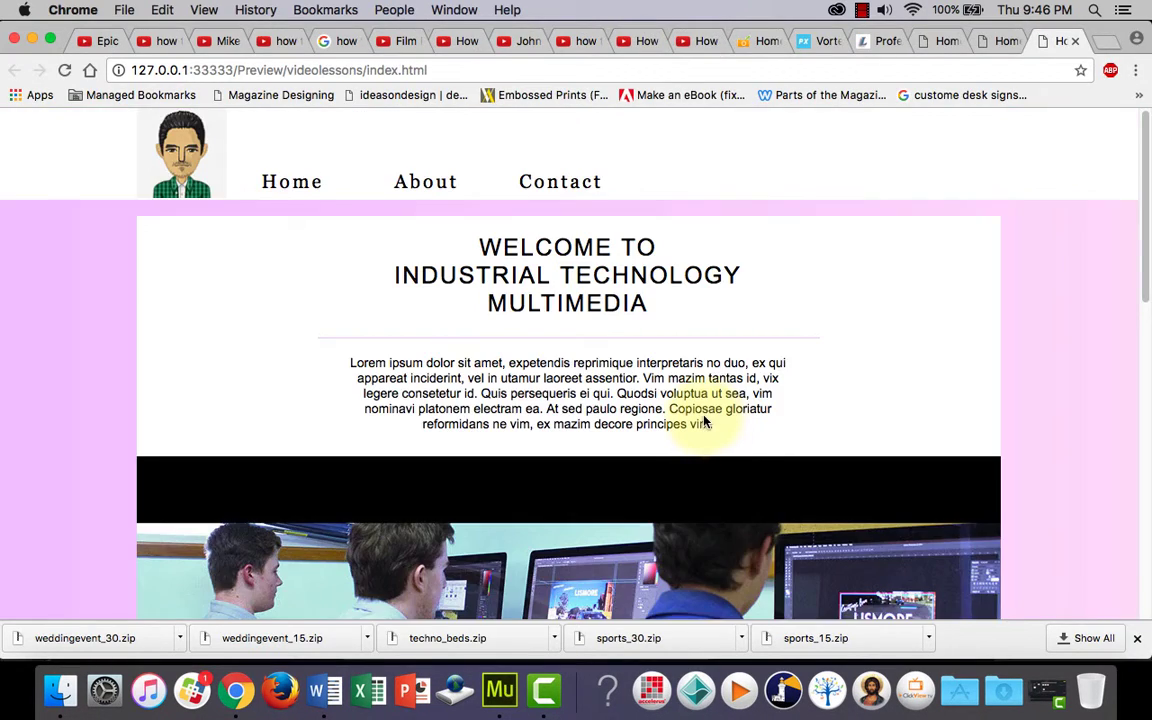
{"action": "scroll", "coordinate": [706, 423], "scroll_direction": "down", "scroll_amount": 10}
{"action": "scroll", "coordinate": [715, 419], "scroll_direction": "up", "scroll_amount": 5}
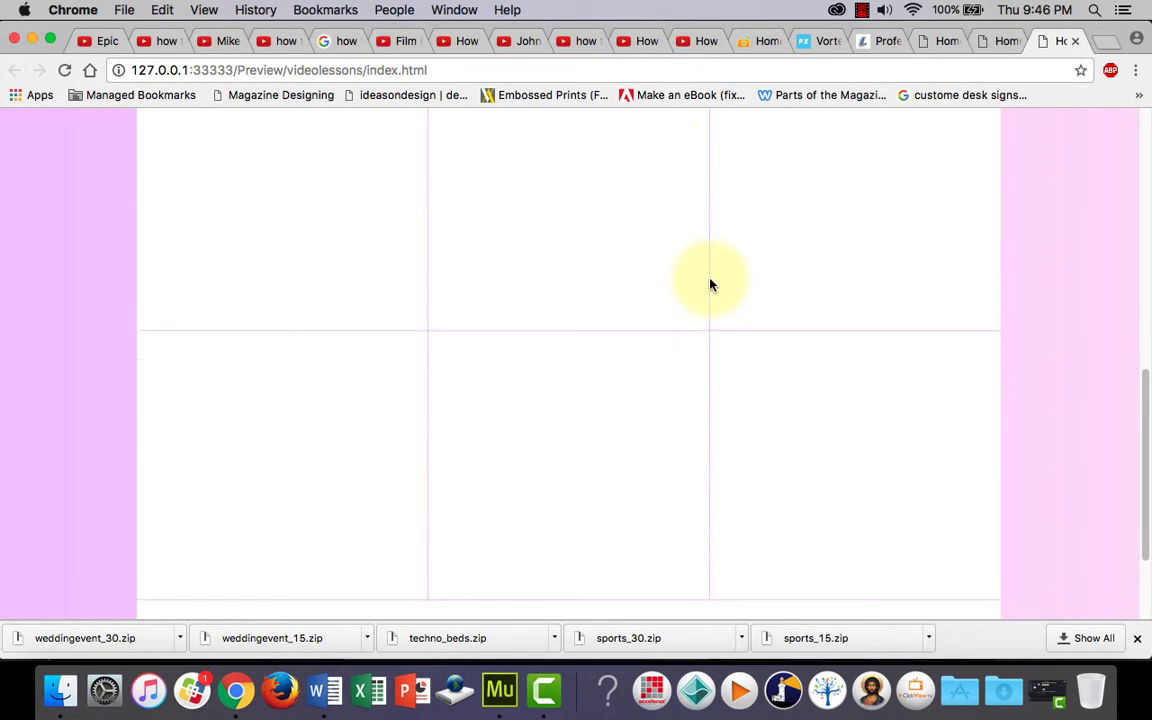
{"action": "scroll", "coordinate": [710, 285], "scroll_direction": "up", "scroll_amount": 1}
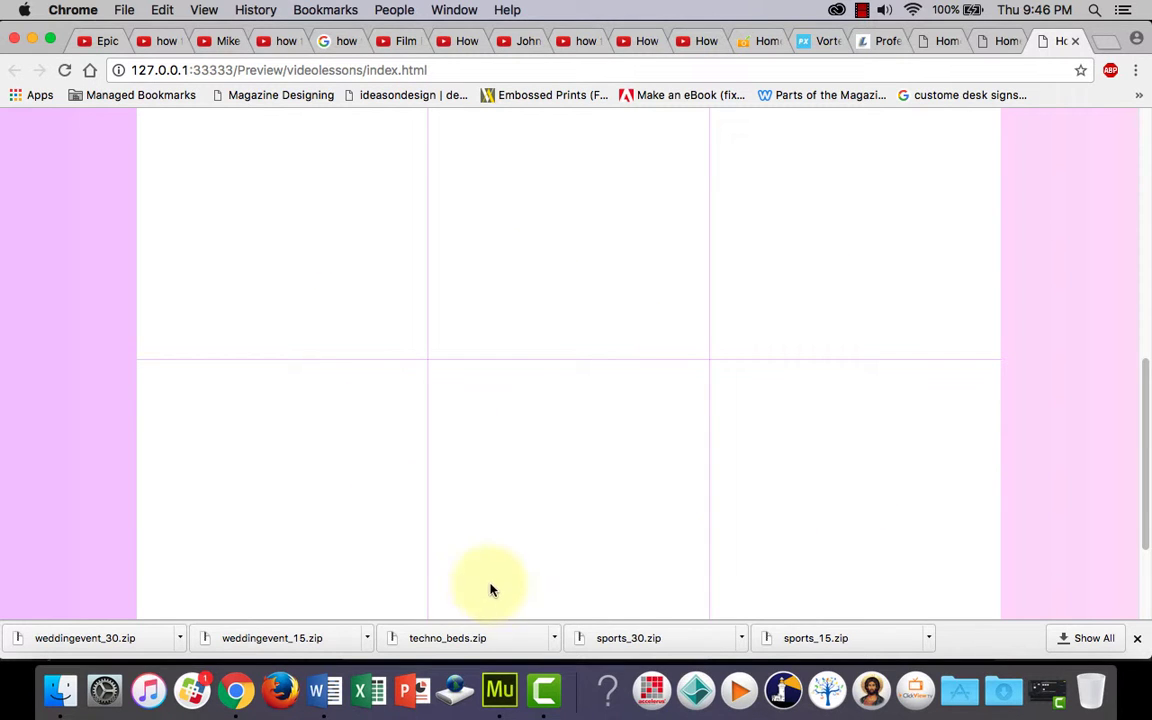
{"action": "left_click", "coordinate": [500, 690]}
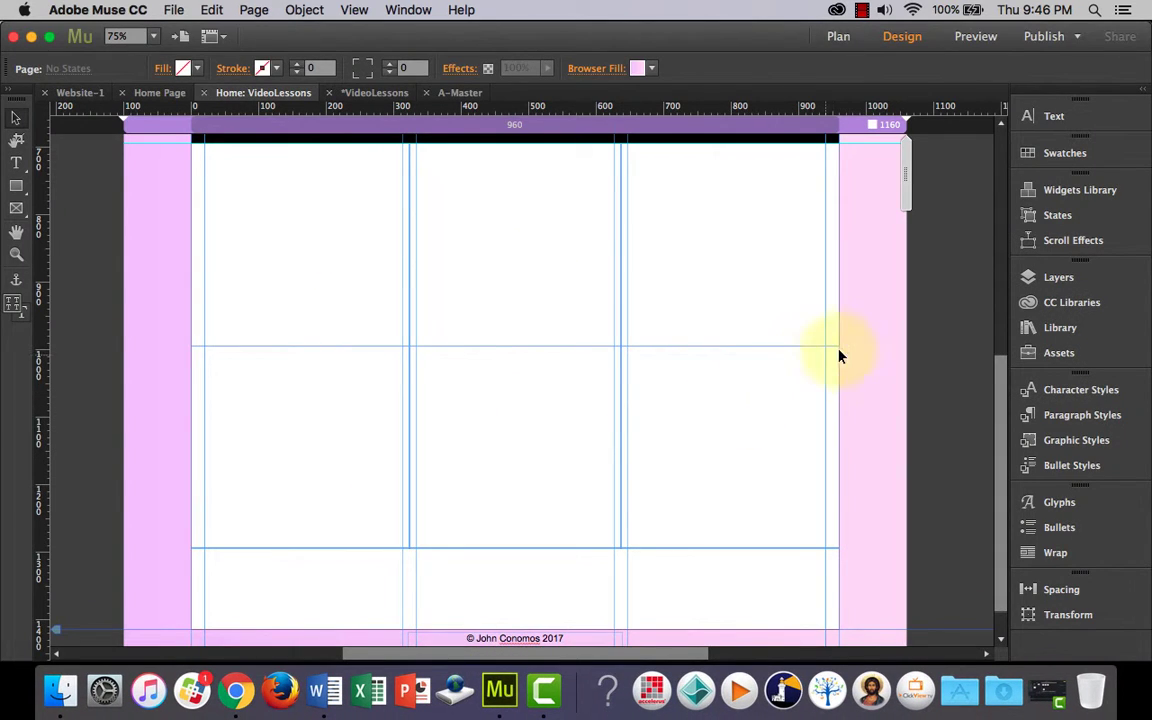
Step: Add a horizontal guide at Y 714 and draw a circle about 90 px wide in the grid's upper-left cell with the Ellipse tool
{"action": "scroll", "coordinate": [390, 290], "scroll_direction": "up", "scroll_amount": 1}
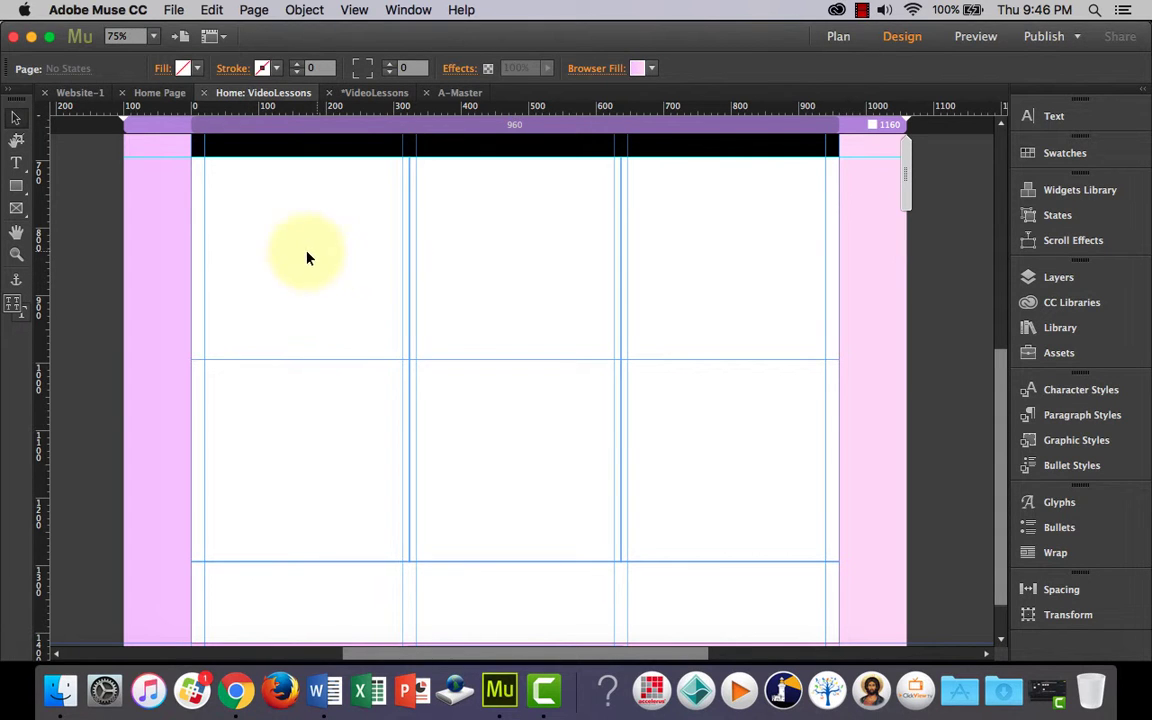
{"action": "scroll", "coordinate": [305, 270], "scroll_direction": "up", "scroll_amount": 1}
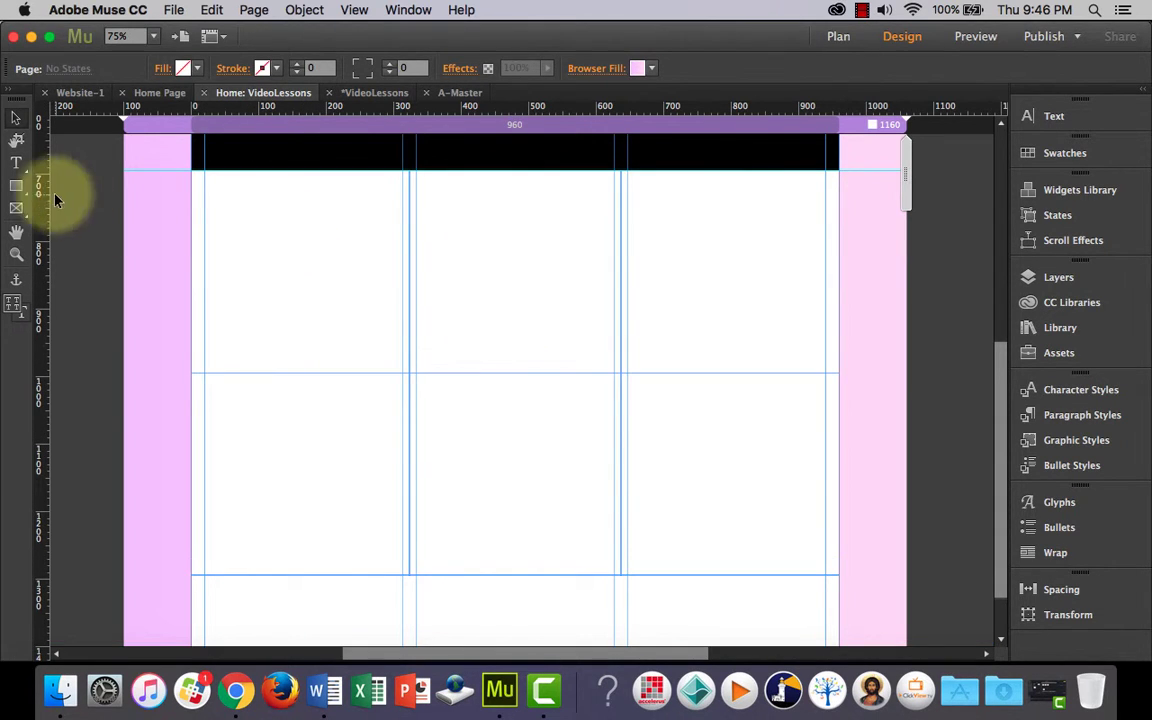
{"action": "left_click", "coordinate": [18, 186]}
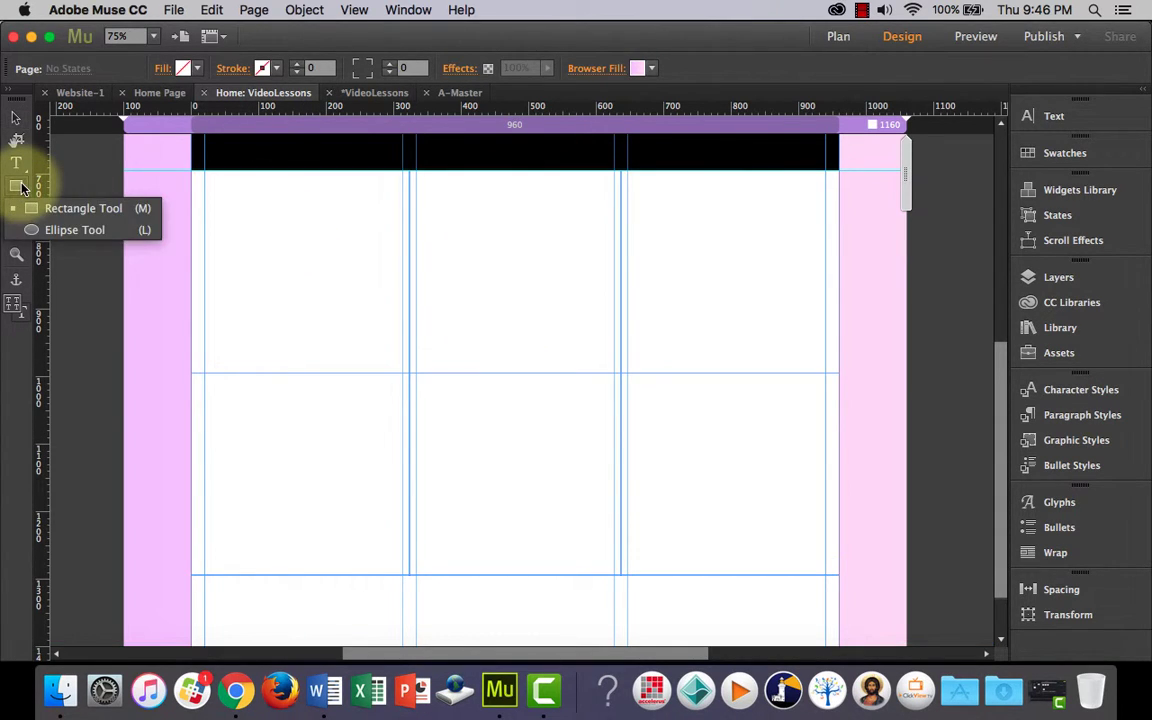
{"action": "left_click", "coordinate": [80, 229]}
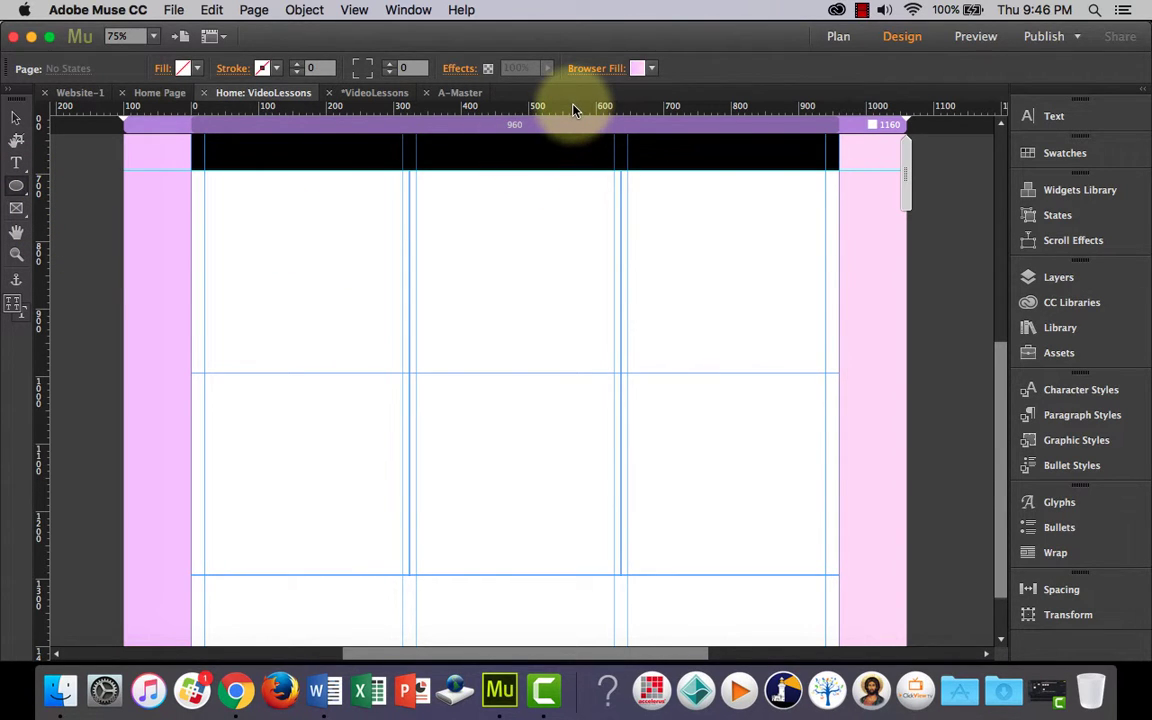
{"action": "left_click_drag", "start_coordinate": [573, 108], "coordinate": [582, 185]}
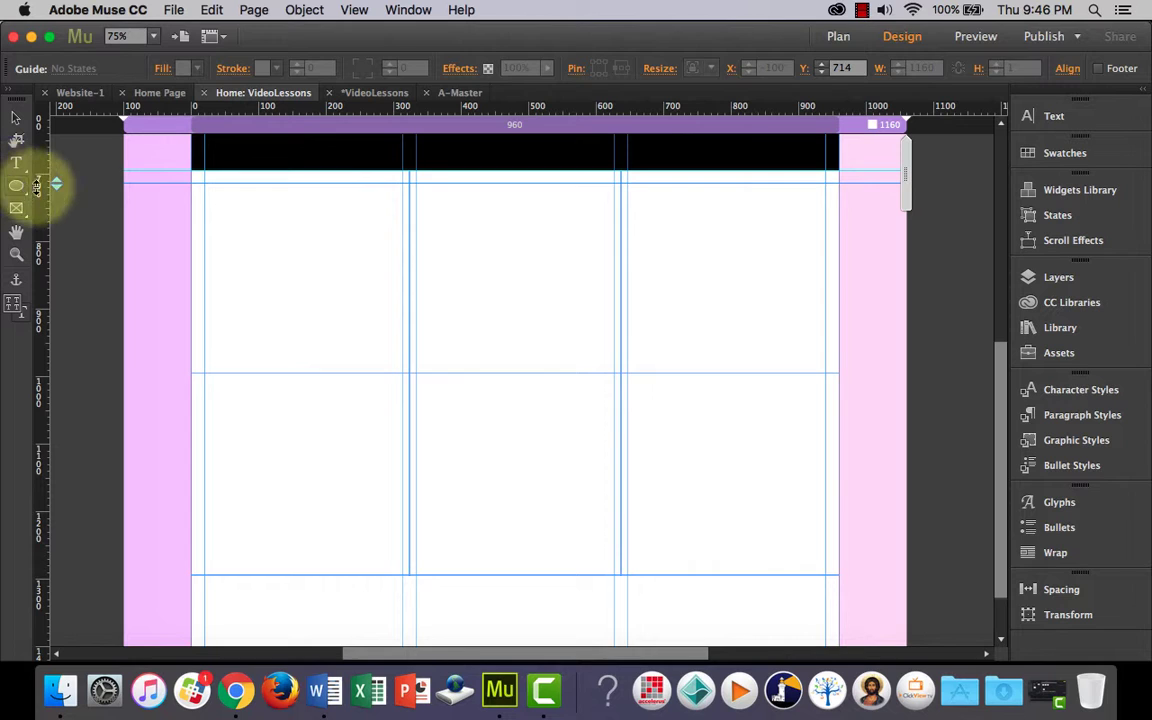
{"action": "left_click_drag", "start_coordinate": [251, 210], "coordinate": [311, 268]}
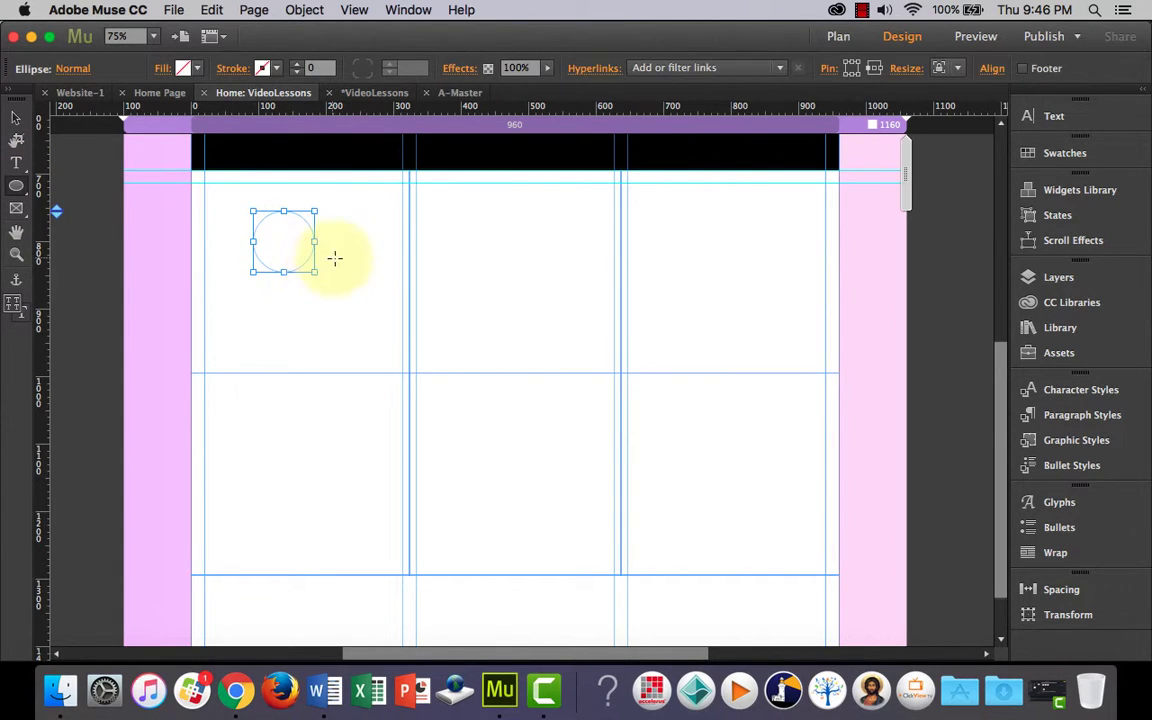
Step: Give the circle a black 000000 stroke with a weight of 2
{"action": "left_click", "coordinate": [278, 70]}
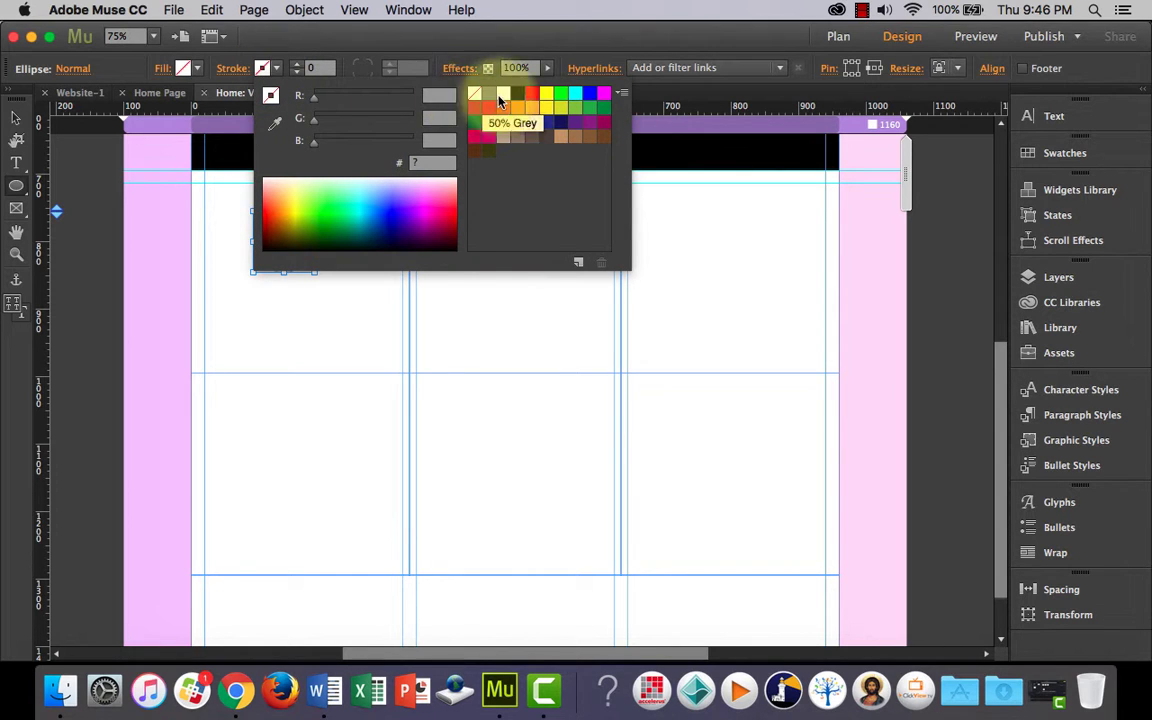
{"action": "left_click", "coordinate": [521, 96]}
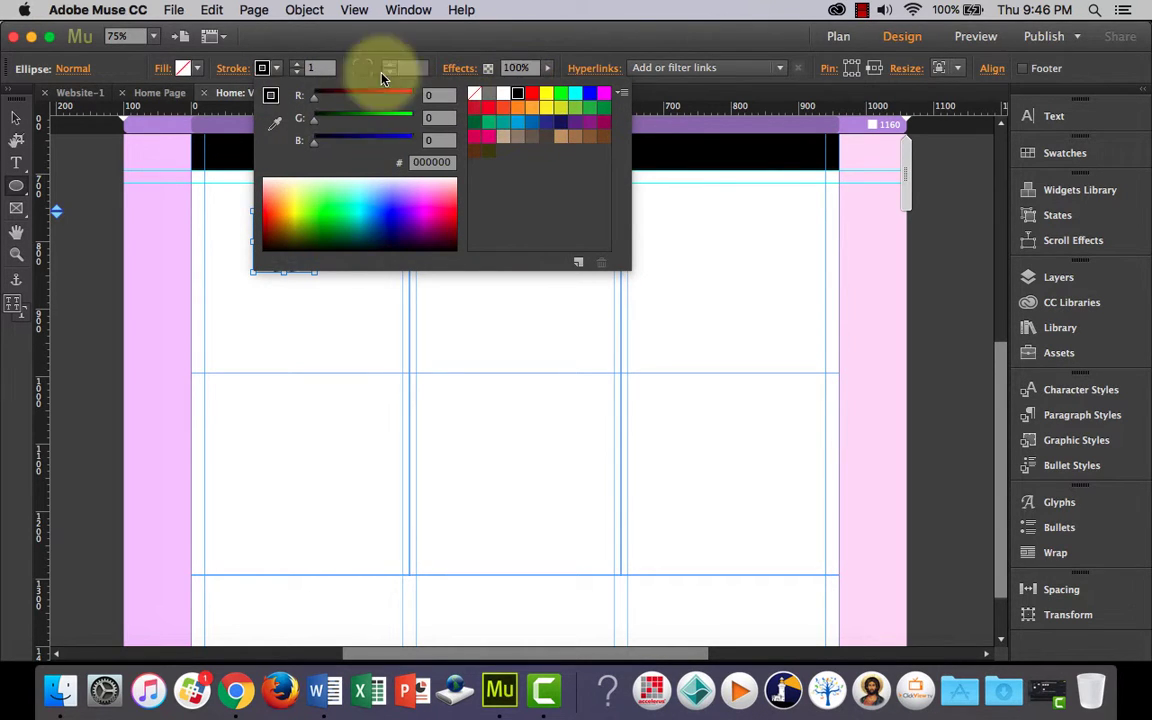
{"action": "left_click", "coordinate": [279, 71]}
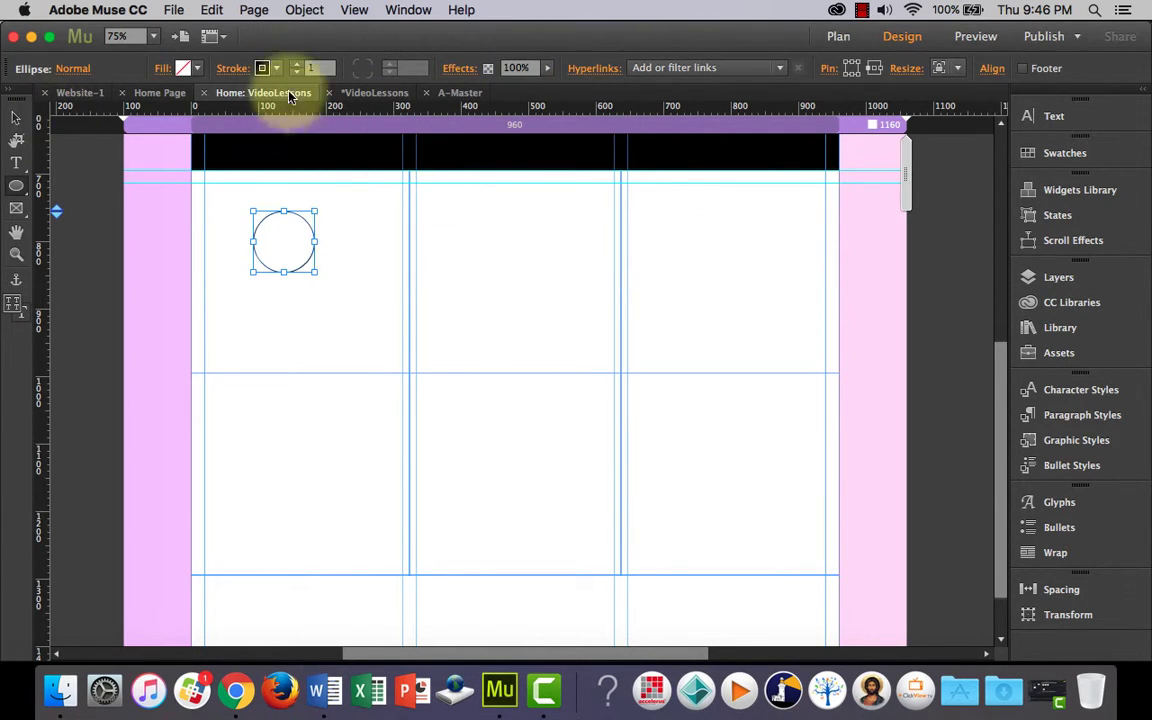
{"action": "left_click", "coordinate": [297, 65]}
Step: Move the circle so its upper edge meets the Y 714 guide and it is centred in the first column
{"action": "left_click", "coordinate": [16, 117]}
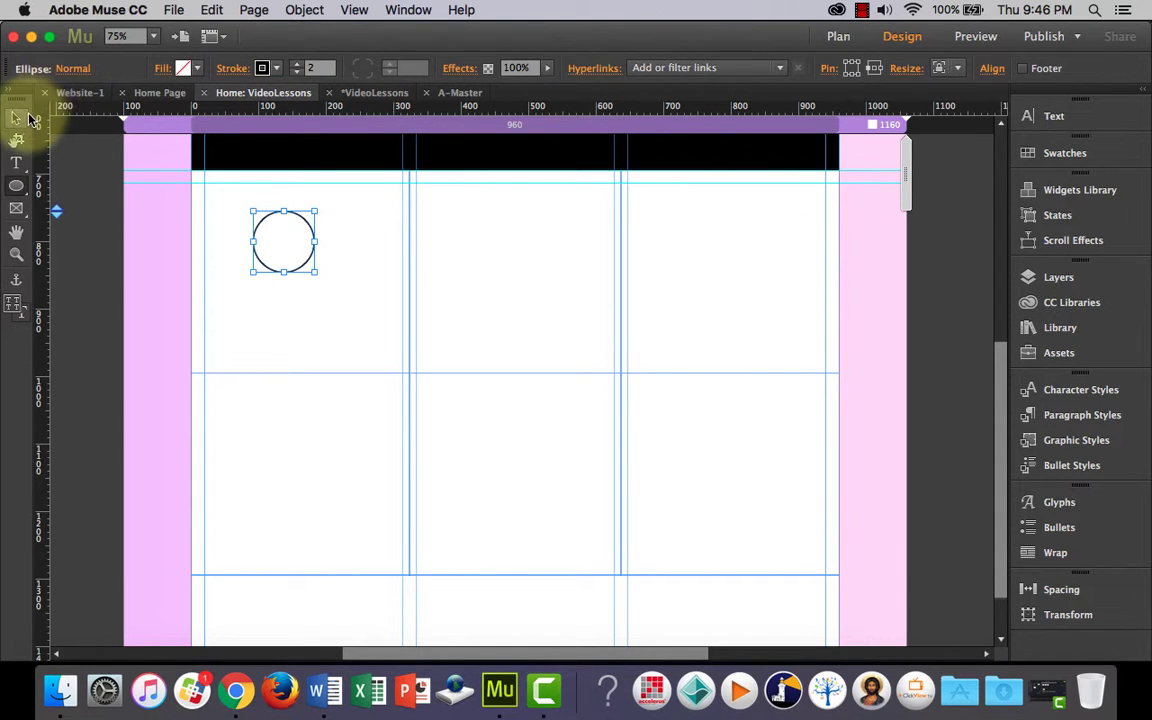
{"action": "left_click_drag", "start_coordinate": [288, 245], "coordinate": [308, 210]}
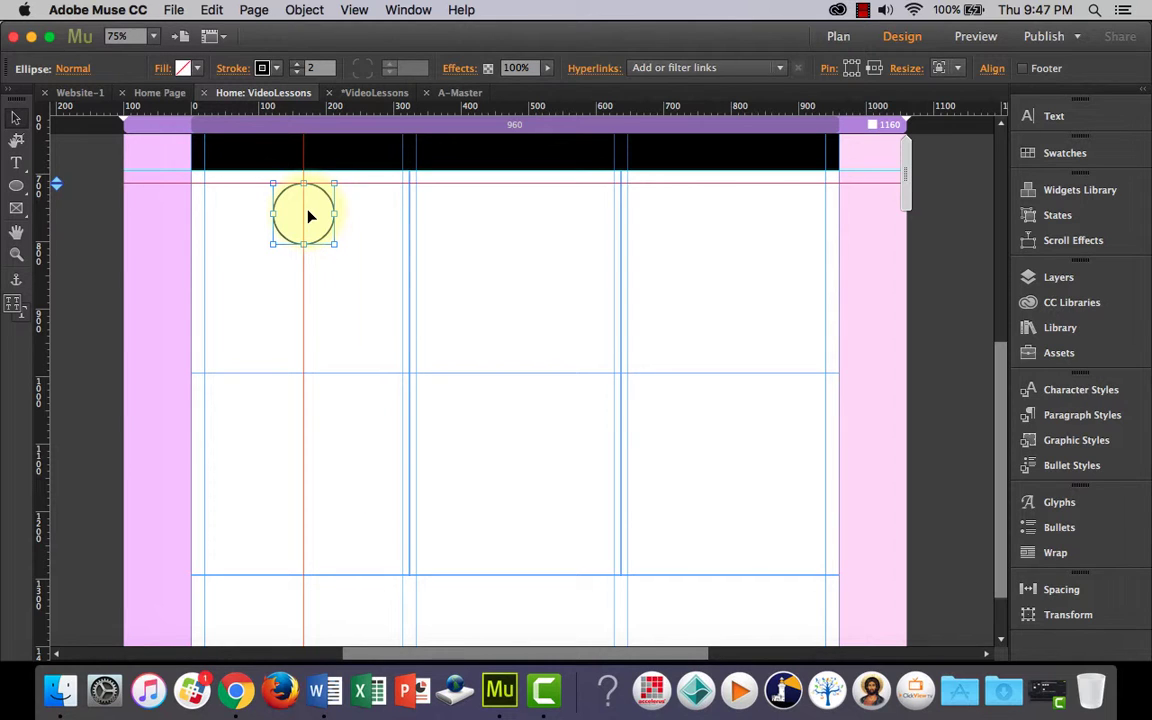
{"action": "left_click_drag", "start_coordinate": [309, 216], "coordinate": [306, 213]}
{"action": "left_click", "coordinate": [352, 288]}
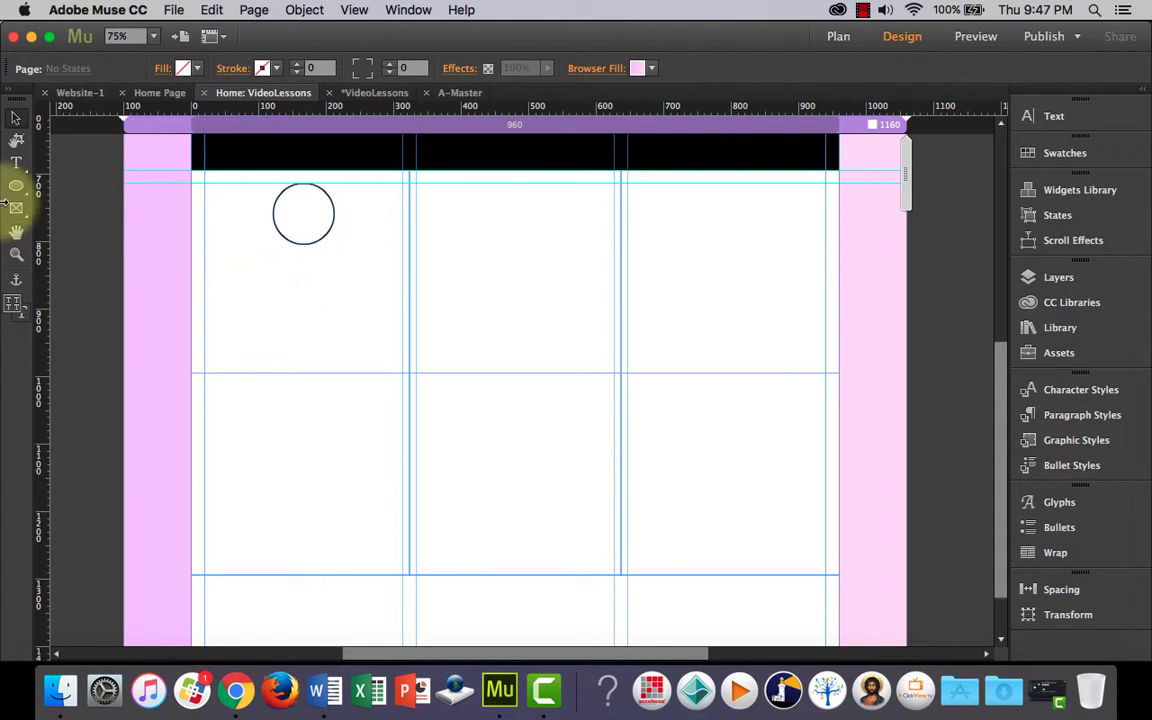
Step: Draw a small text frame just below the circle and enter MUSE in it
{"action": "left_click", "coordinate": [16, 162]}
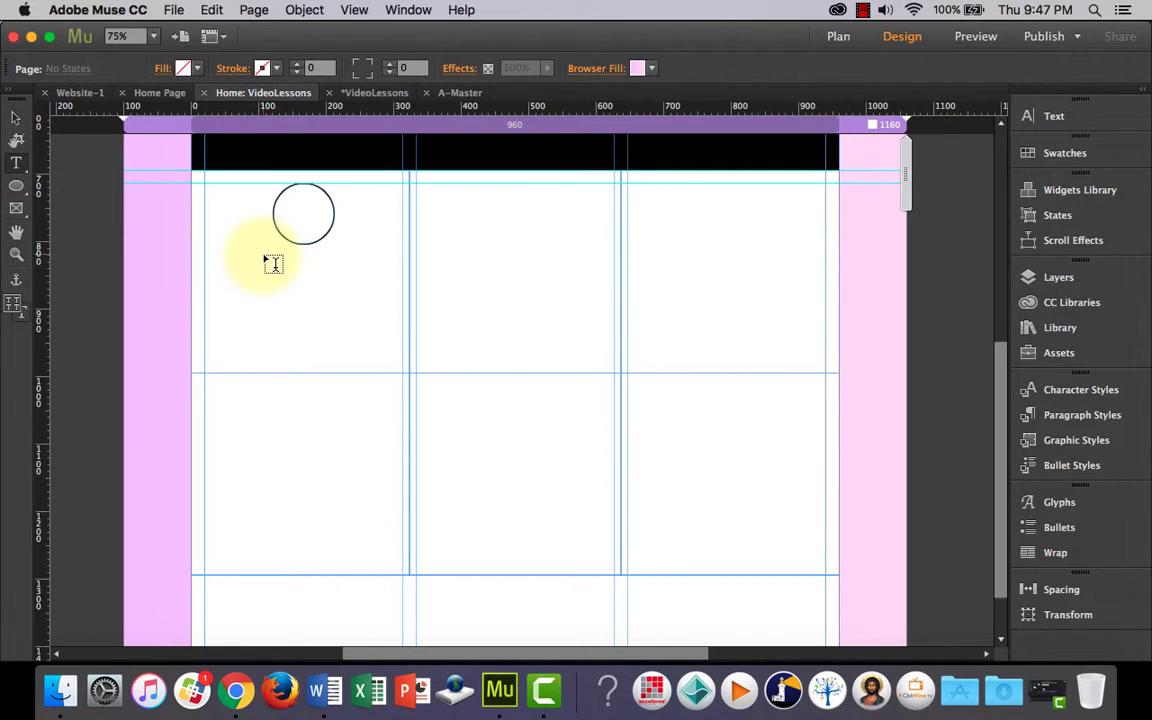
{"action": "left_click_drag", "start_coordinate": [263, 255], "coordinate": [351, 279]}
{"action": "left_click", "coordinate": [1035, 117]}
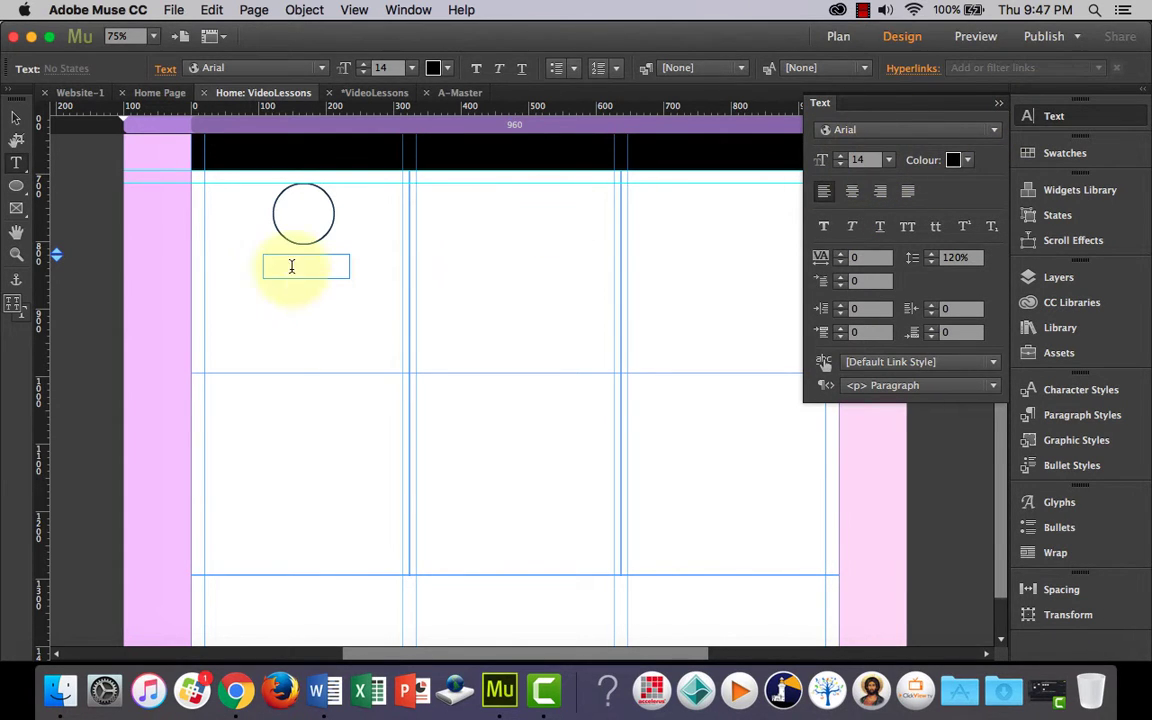
{"action": "type", "text": "MUSE"}
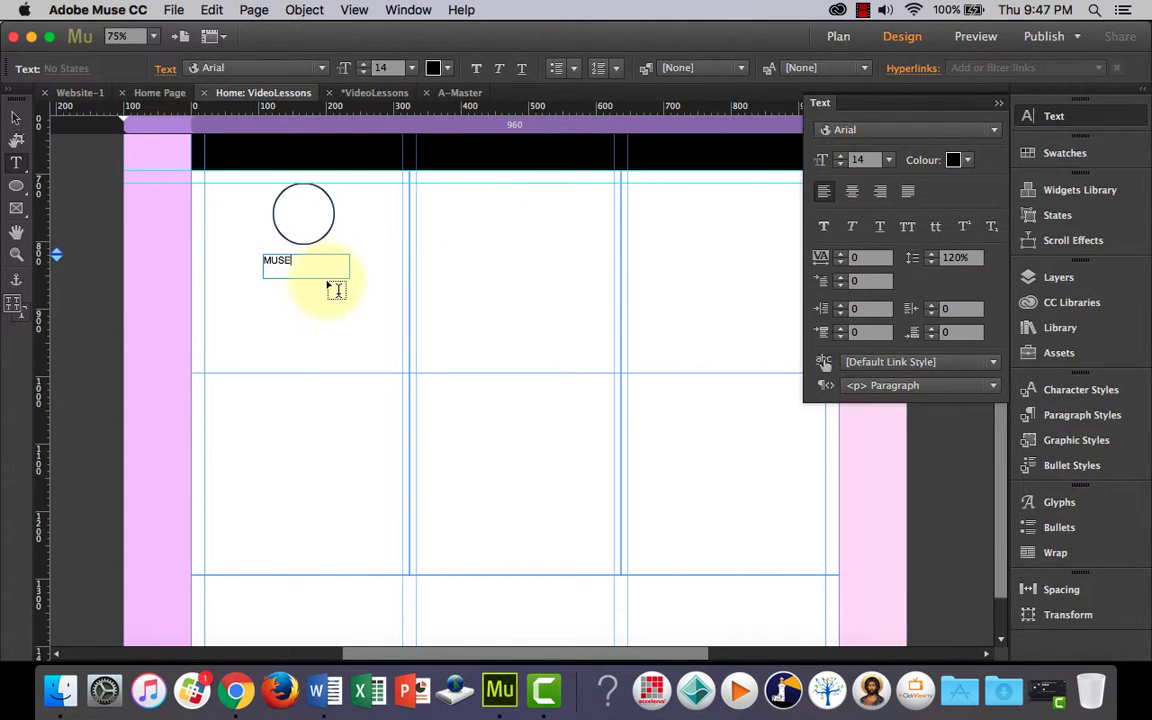
Step: Make the MUSE text bold and set its font size to 20
{"action": "left_click", "coordinate": [16, 117]}
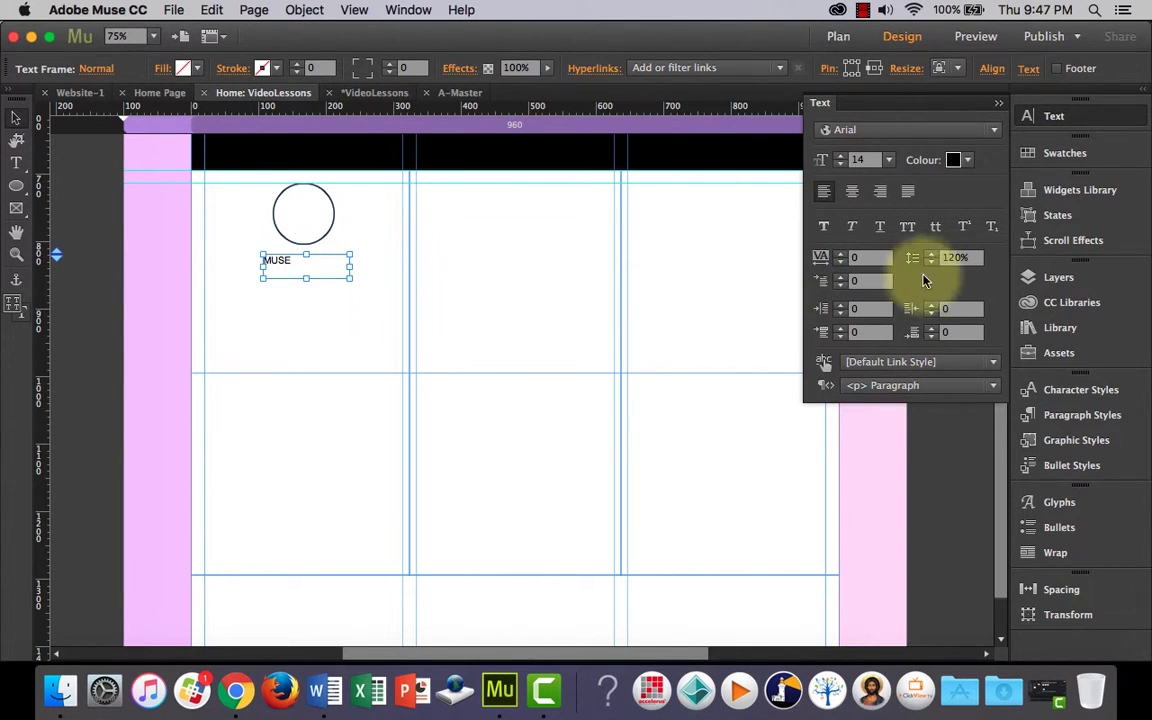
{"action": "left_click", "coordinate": [824, 228]}
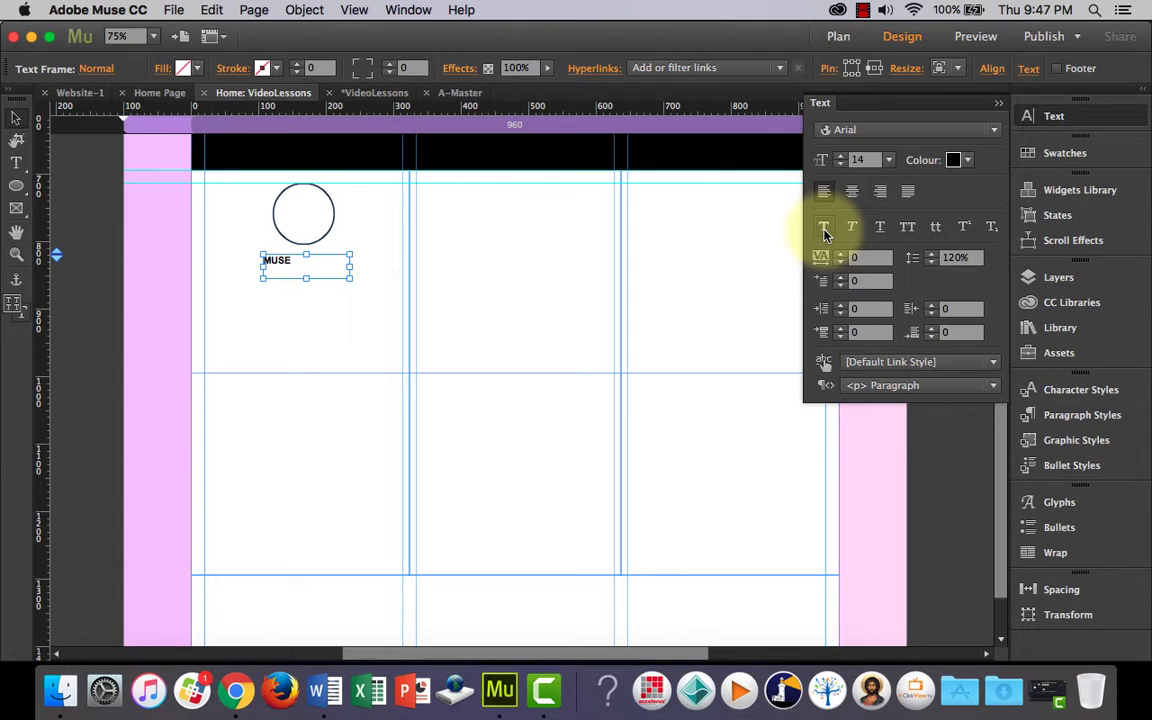
{"action": "left_click", "coordinate": [841, 156]}
{"action": "left_click", "coordinate": [841, 156]}
{"action": "left_click", "coordinate": [841, 156]}
{"action": "left_click", "coordinate": [841, 156]}
{"action": "left_click", "coordinate": [841, 156]}
{"action": "left_click", "coordinate": [841, 156]}
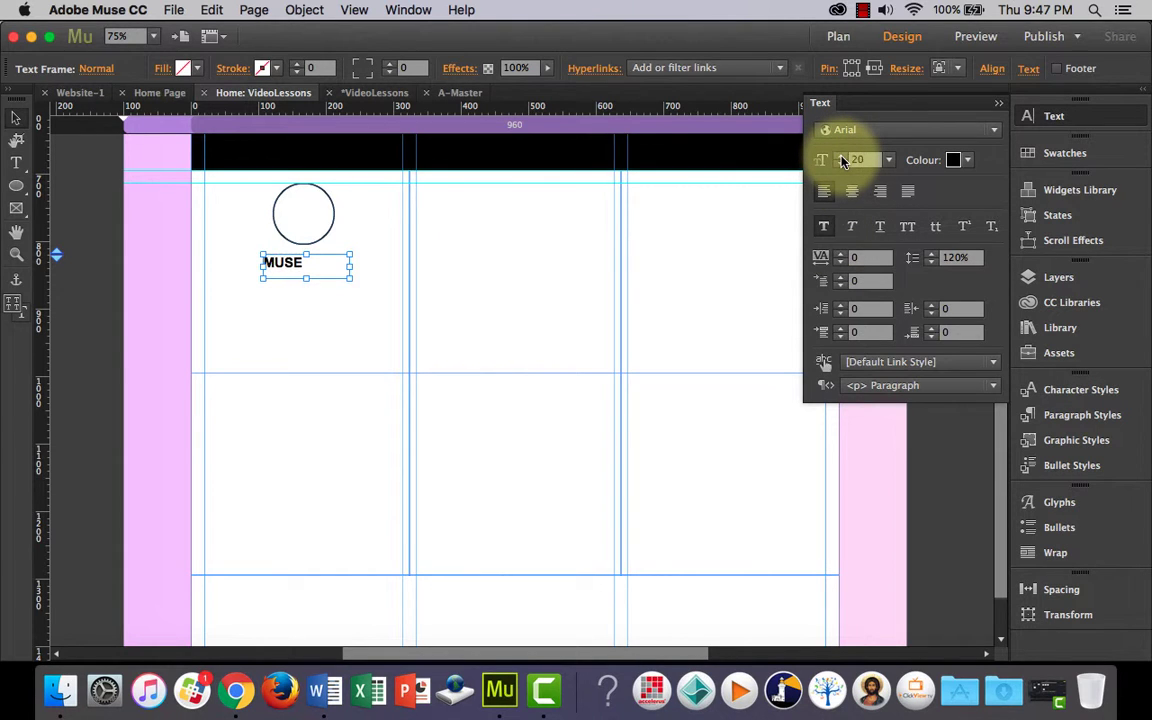
Step: Centre-align the MUSE text, narrow its frame slightly, and set its letter spacing to 2
{"action": "left_click", "coordinate": [851, 192]}
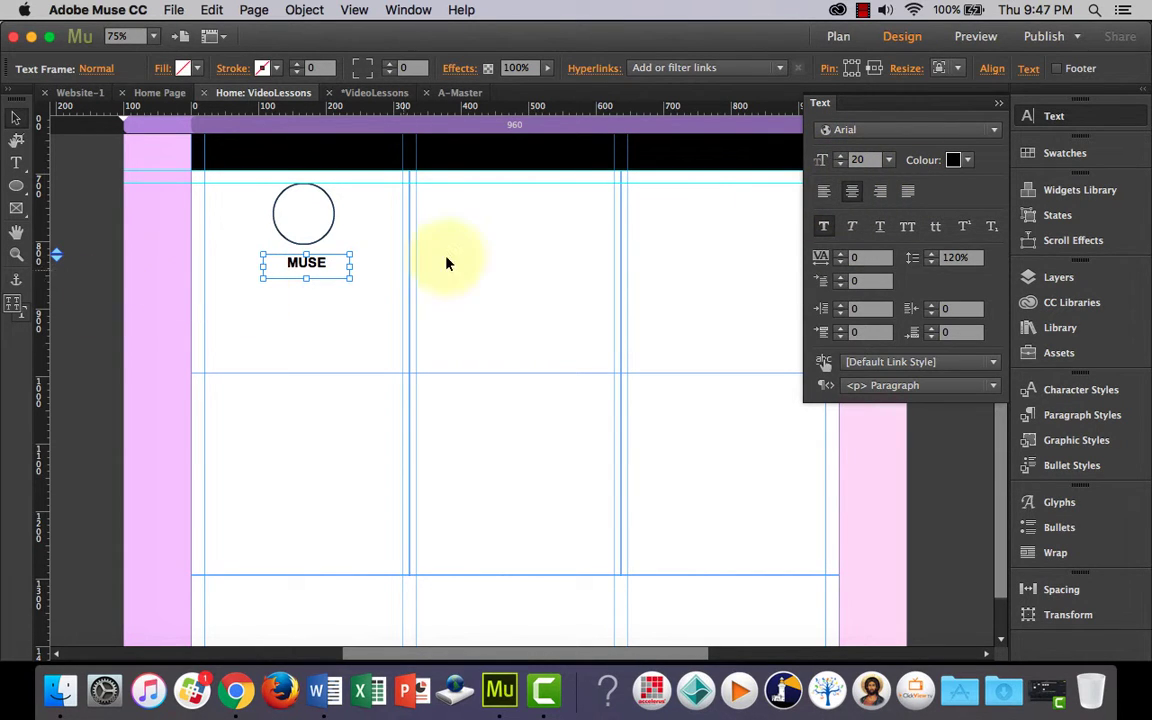
{"action": "mouse_move", "coordinate": [351, 266]}
{"action": "left_mouse_down"}
{"action": "mouse_move", "coordinate": [335, 265]}
{"action": "mouse_move", "coordinate": [345, 264]}
{"action": "left_mouse_up"}
{"action": "left_click", "coordinate": [840, 254]}
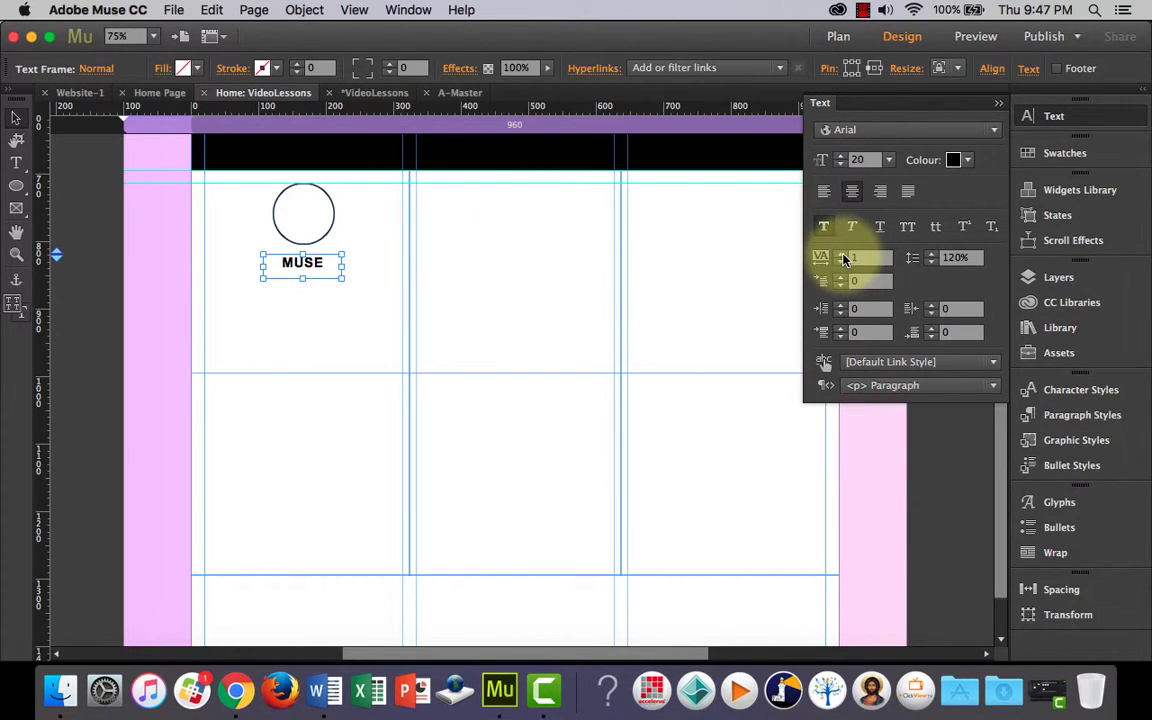
{"action": "left_click", "coordinate": [840, 254]}
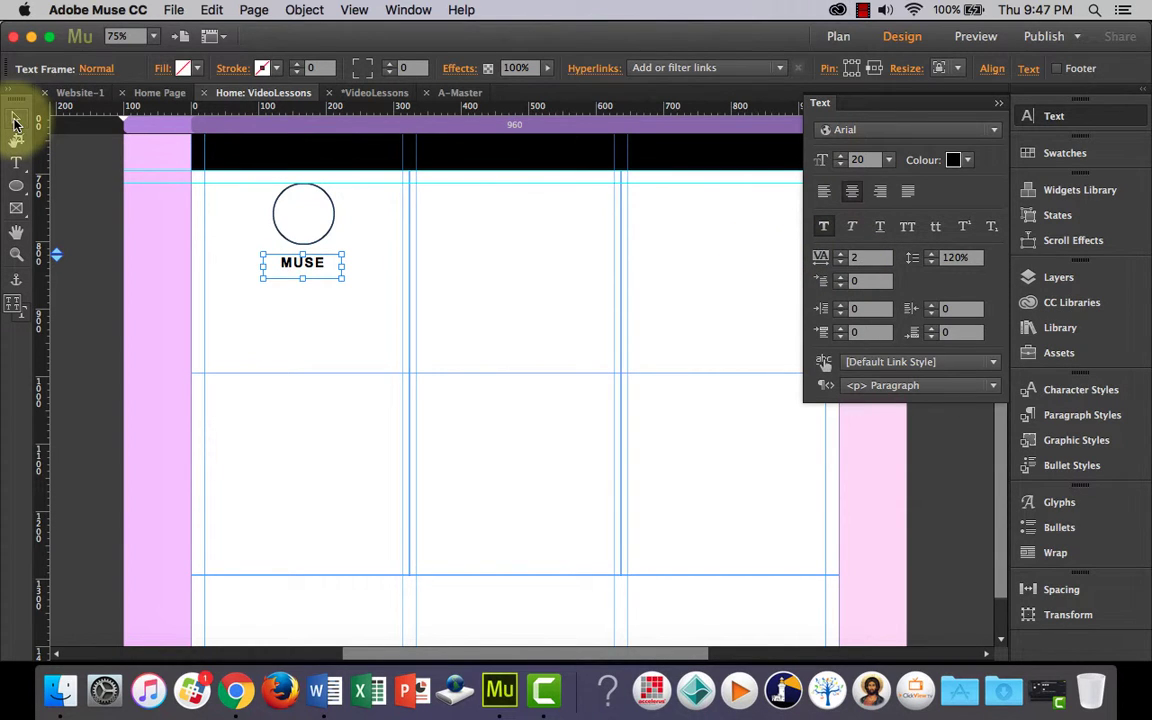
Step: Shrink the height of the MUSE text frame and centre it directly below the circle
{"action": "mouse_move", "coordinate": [304, 279]}
{"action": "left_mouse_down"}
{"action": "mouse_move", "coordinate": [325, 266]}
{"action": "mouse_move", "coordinate": [318, 250]}
{"action": "mouse_move", "coordinate": [320, 269]}
{"action": "left_mouse_up"}
{"action": "left_click", "coordinate": [268, 299]}
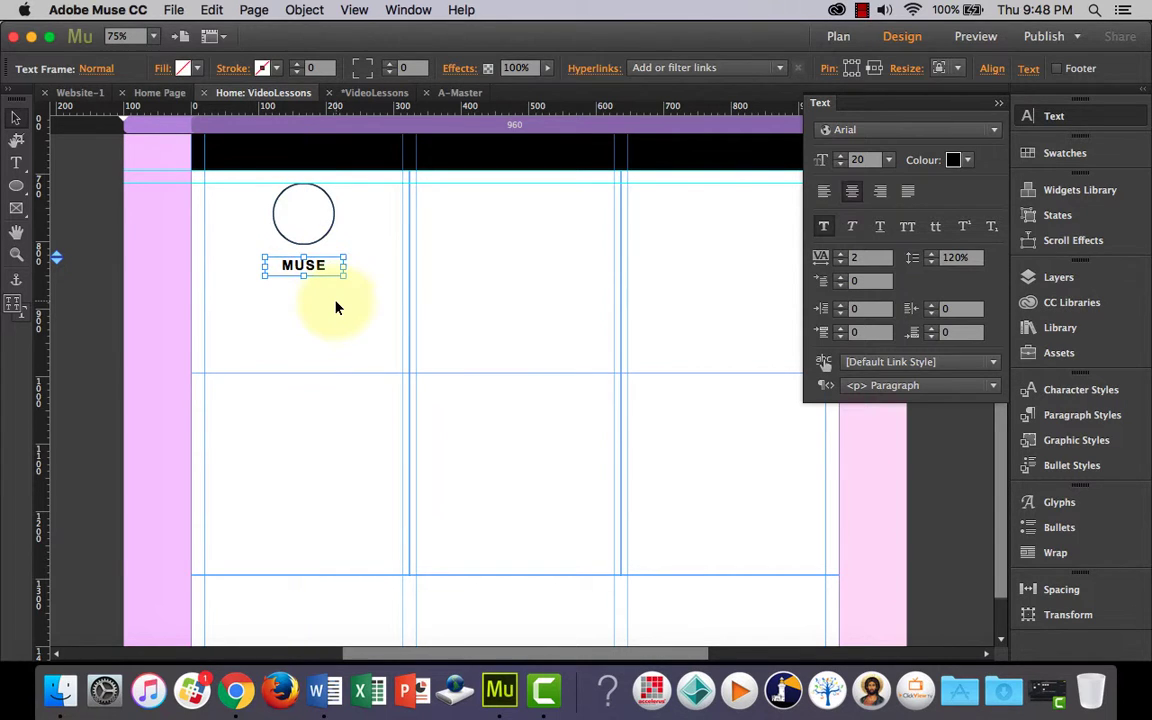
{"action": "left_click", "coordinate": [330, 305]}
Step: Draw a wide text frame below the MUSE heading in the first column of the grid's upper row
{"action": "left_click", "coordinate": [18, 165]}
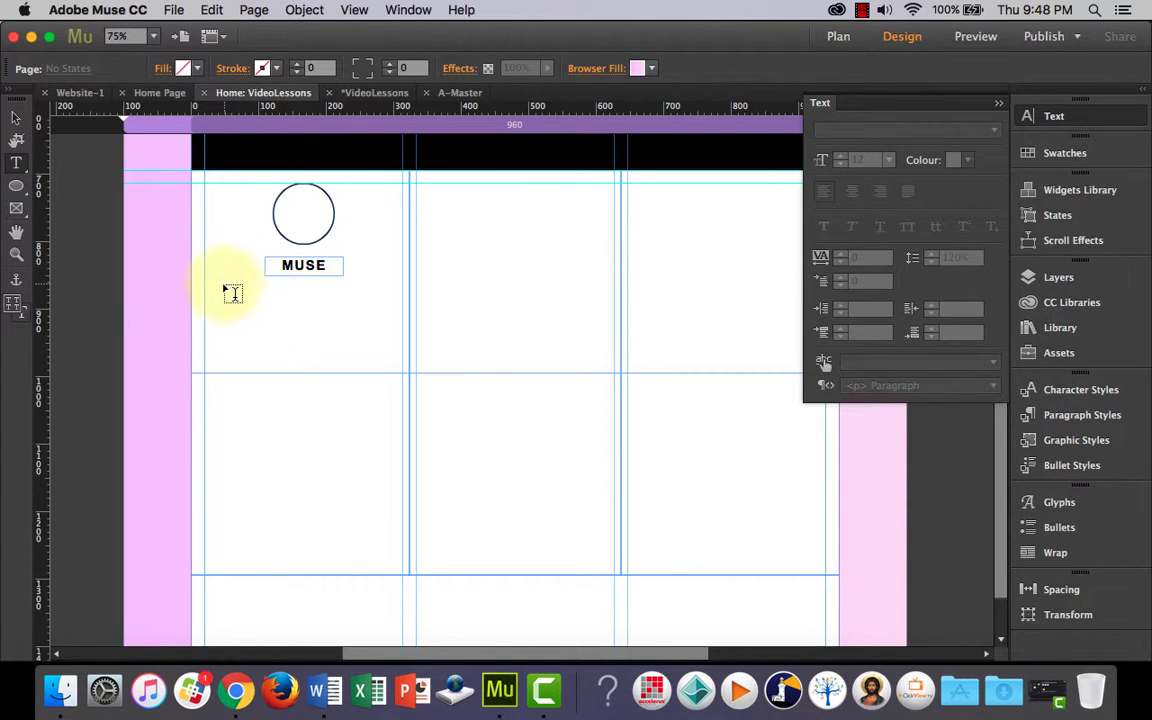
{"action": "left_click_drag", "start_coordinate": [217, 284], "coordinate": [389, 348]}
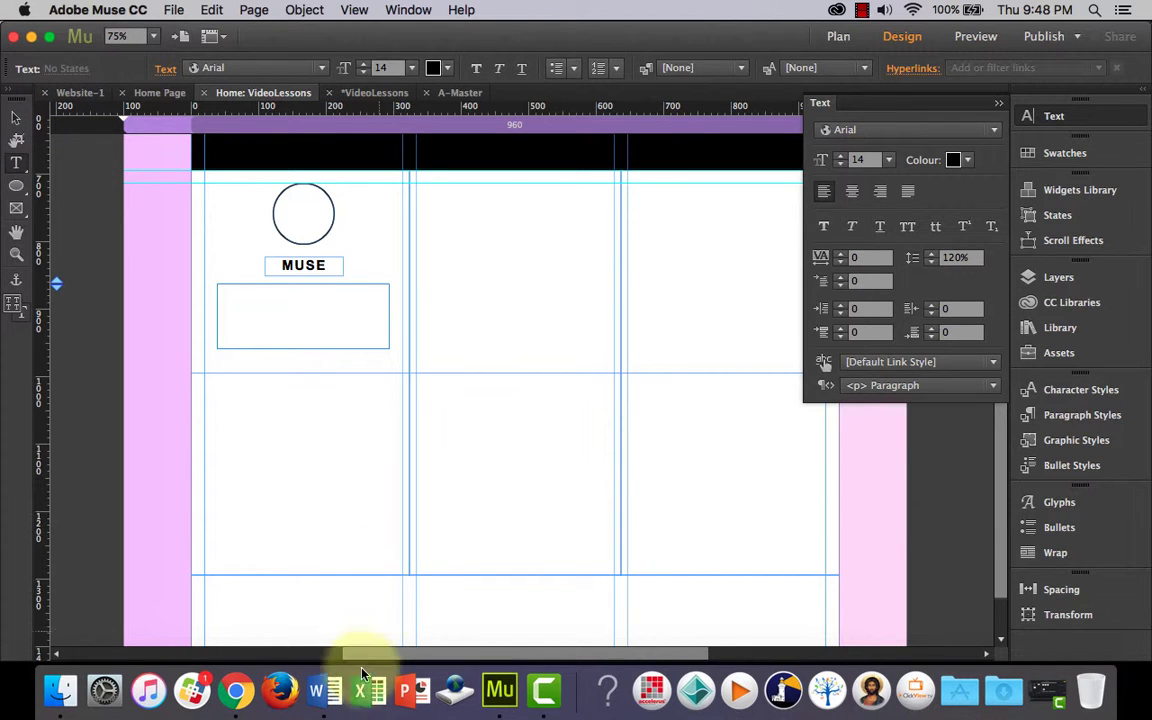
Step: Switch to Chrome and copy the first paragraph of filler text from the generator.lorem-ipsum.info page
{"action": "left_click", "coordinate": [236, 690]}
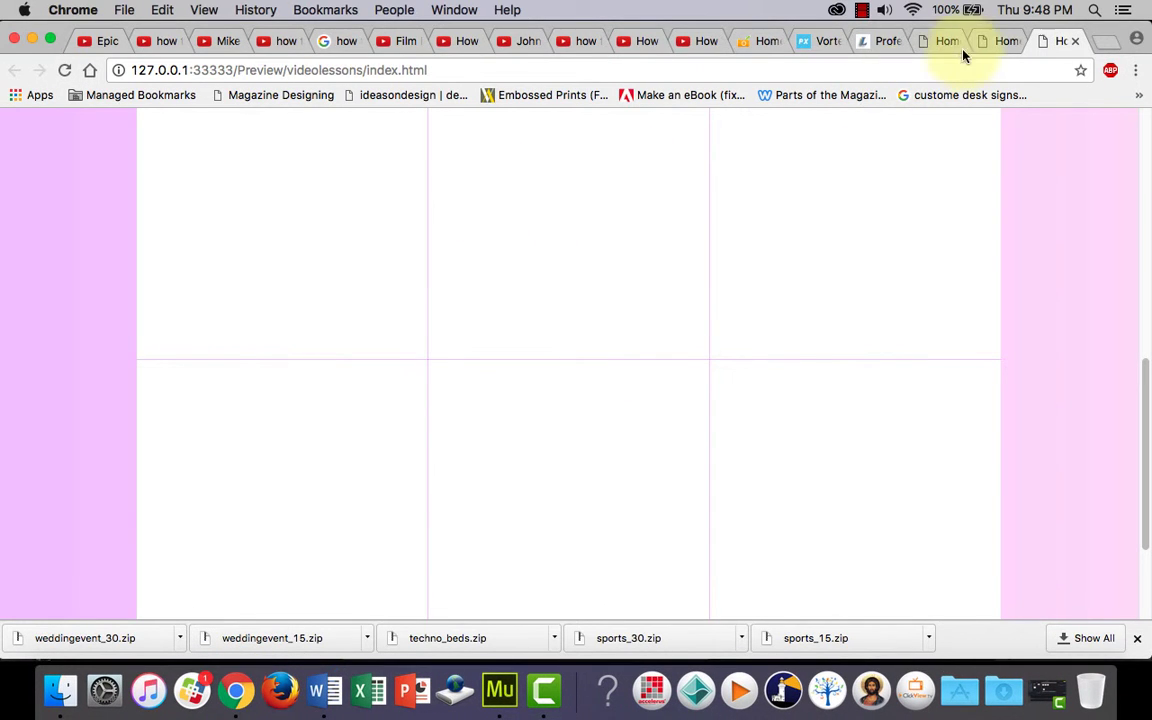
{"action": "left_click", "coordinate": [882, 41]}
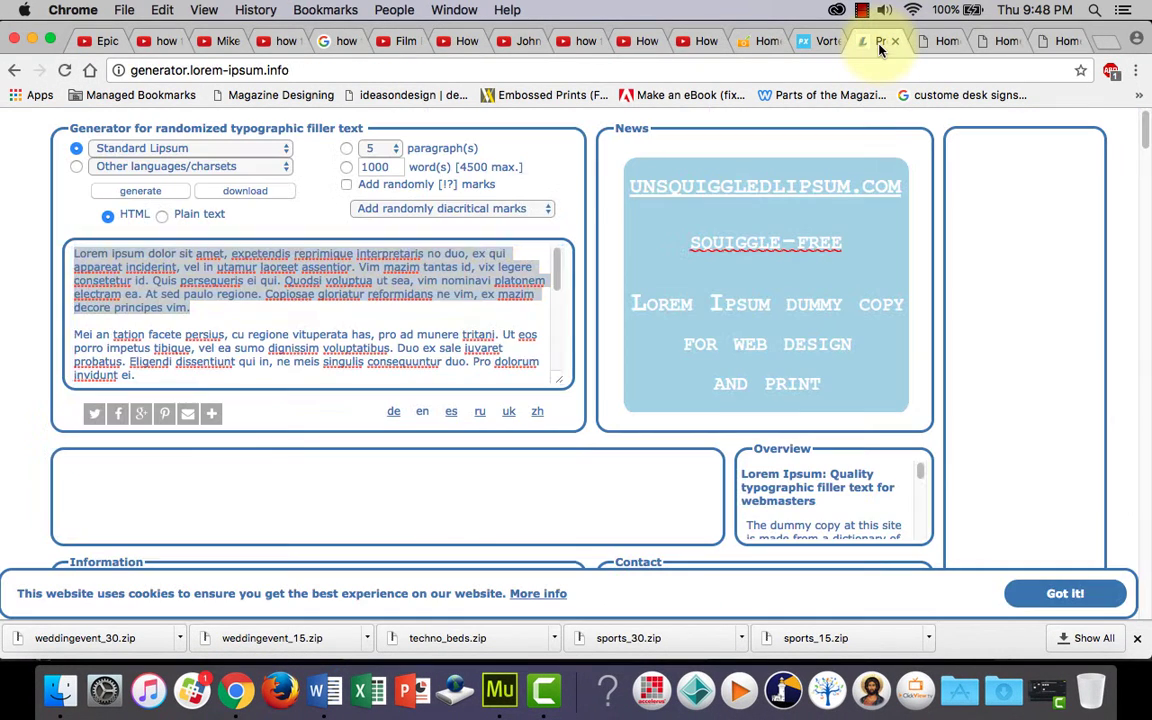
{"action": "left_click", "coordinate": [432, 286]}
{"action": "triple_click", "coordinate": [76, 254]}
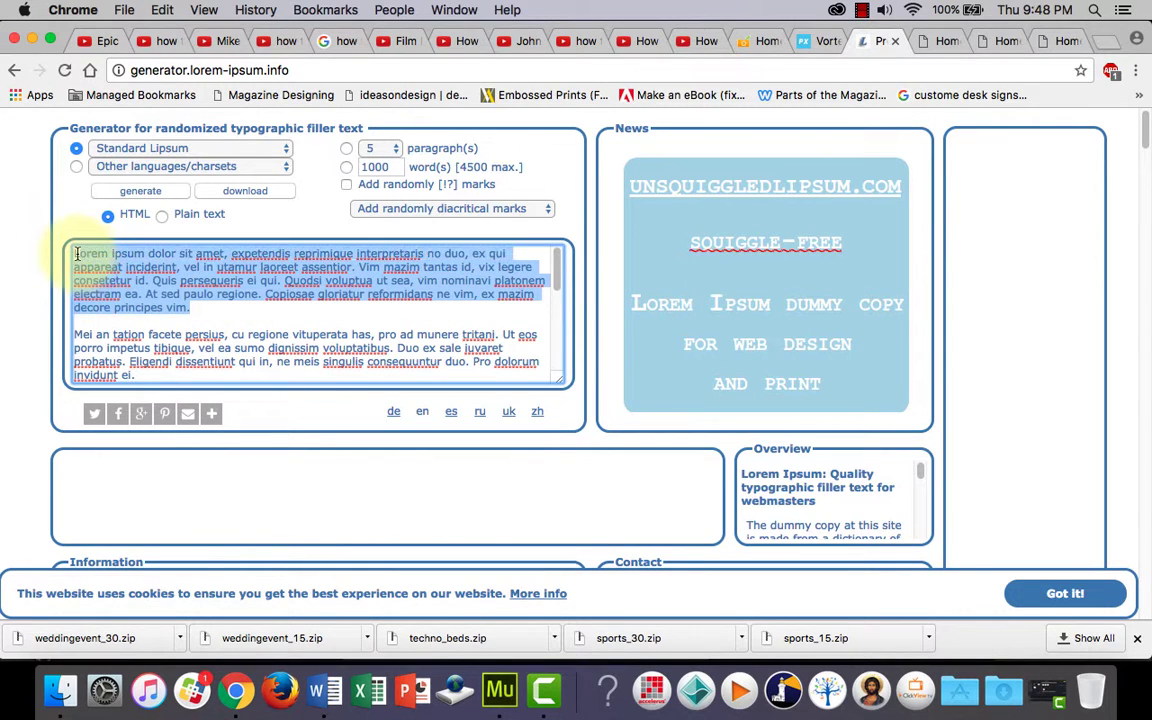
{"action": "key", "text": "super+c"}
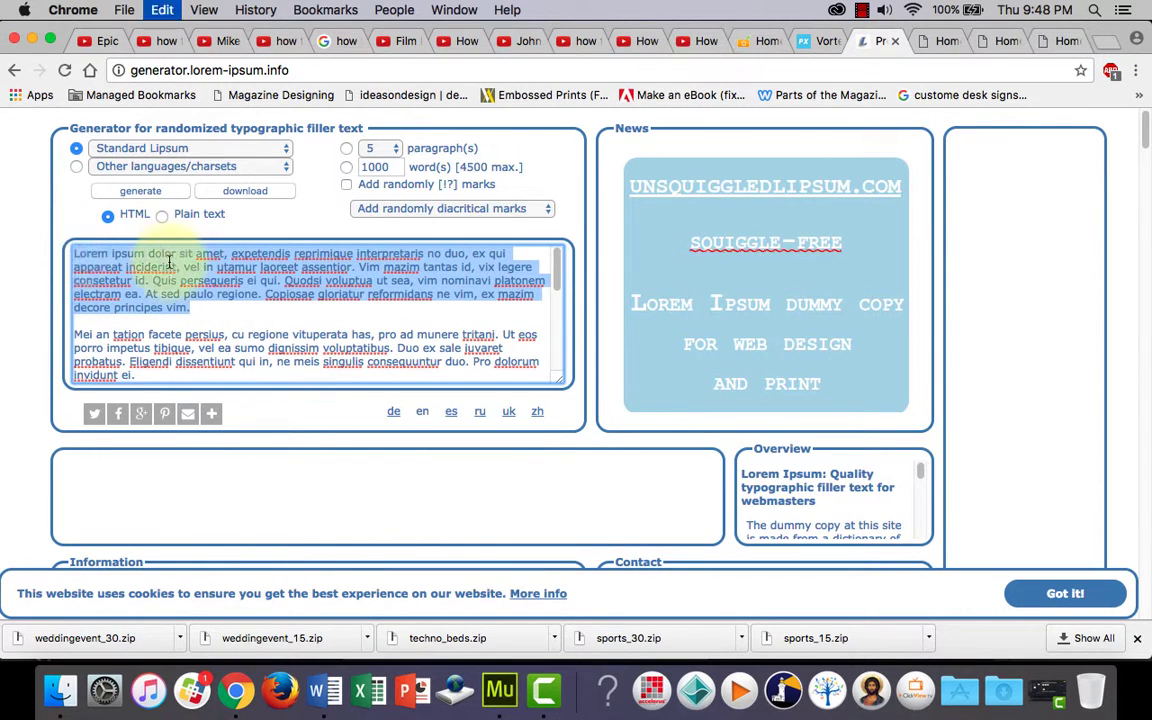
Step: Switch back to Adobe Muse, paste the Lorem ipsum paragraph into the new frame and delete the text that overflows it
{"action": "left_click", "coordinate": [500, 686]}
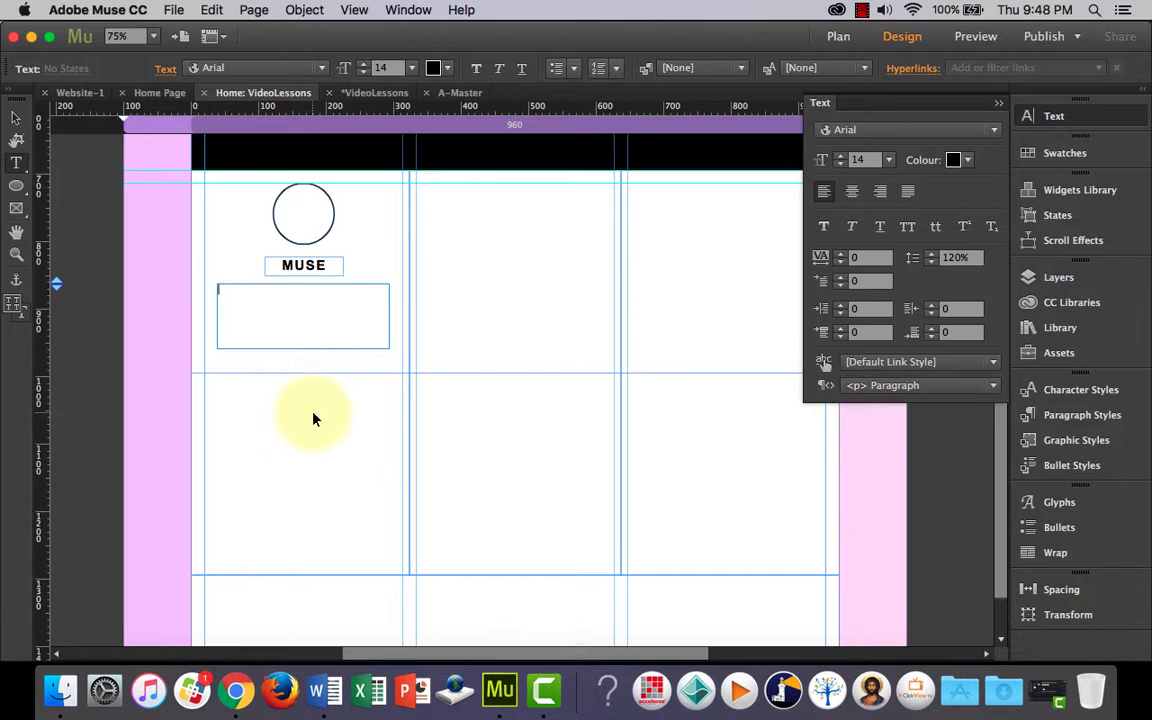
{"action": "key", "text": "super+v"}
{"action": "left_click_drag", "start_coordinate": [386, 390], "coordinate": [201, 342]}
{"action": "key", "text": "BackSpace"}
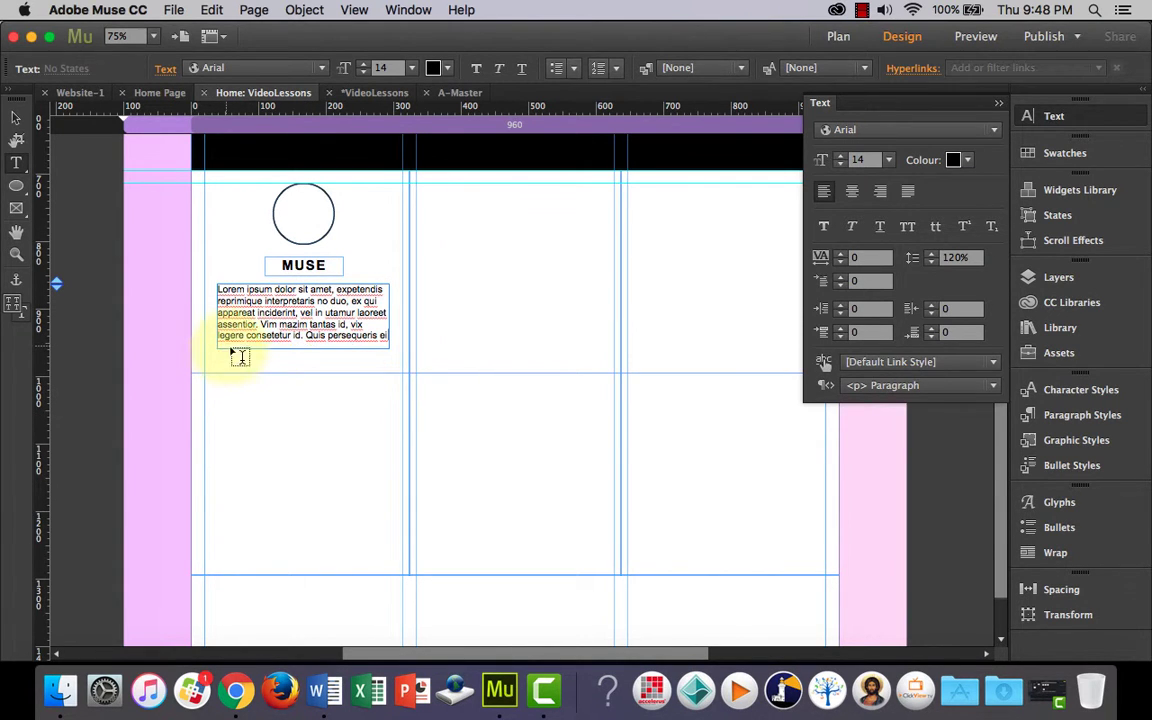
Step: Move the paragraph frame slightly down so it is centred below the MUSE heading with a small gap
{"action": "left_click", "coordinate": [15, 122]}
{"action": "left_click", "coordinate": [347, 327]}
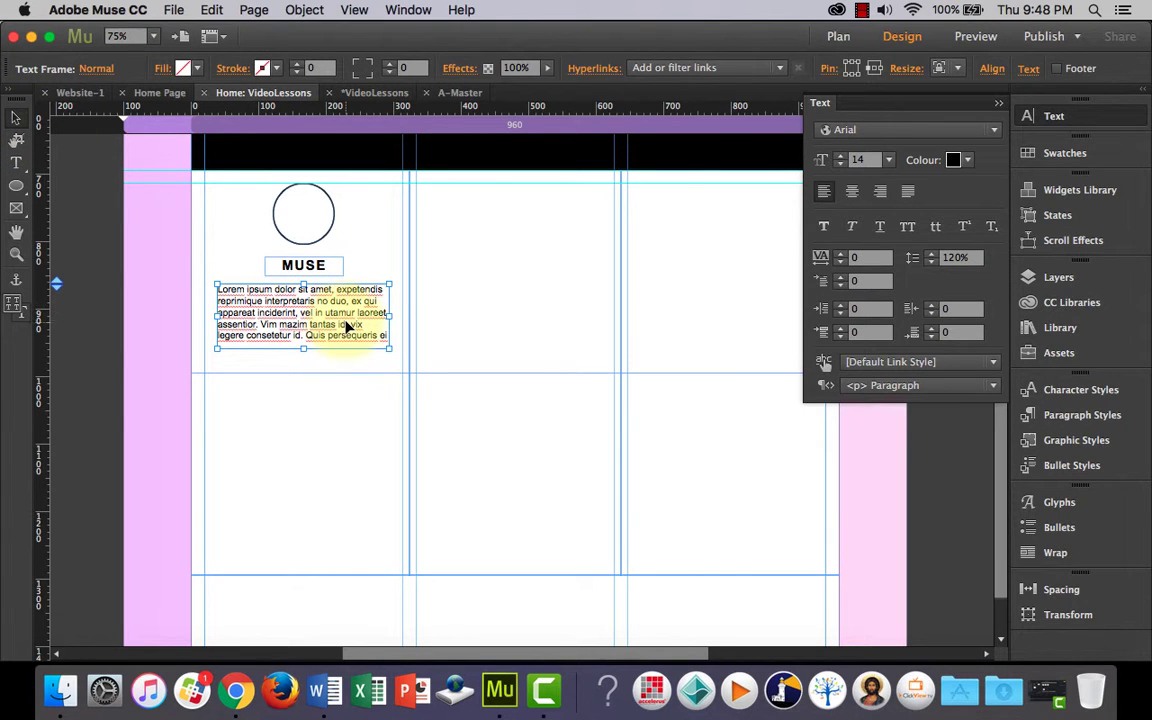
{"action": "left_click_drag", "start_coordinate": [347, 327], "coordinate": [349, 324]}
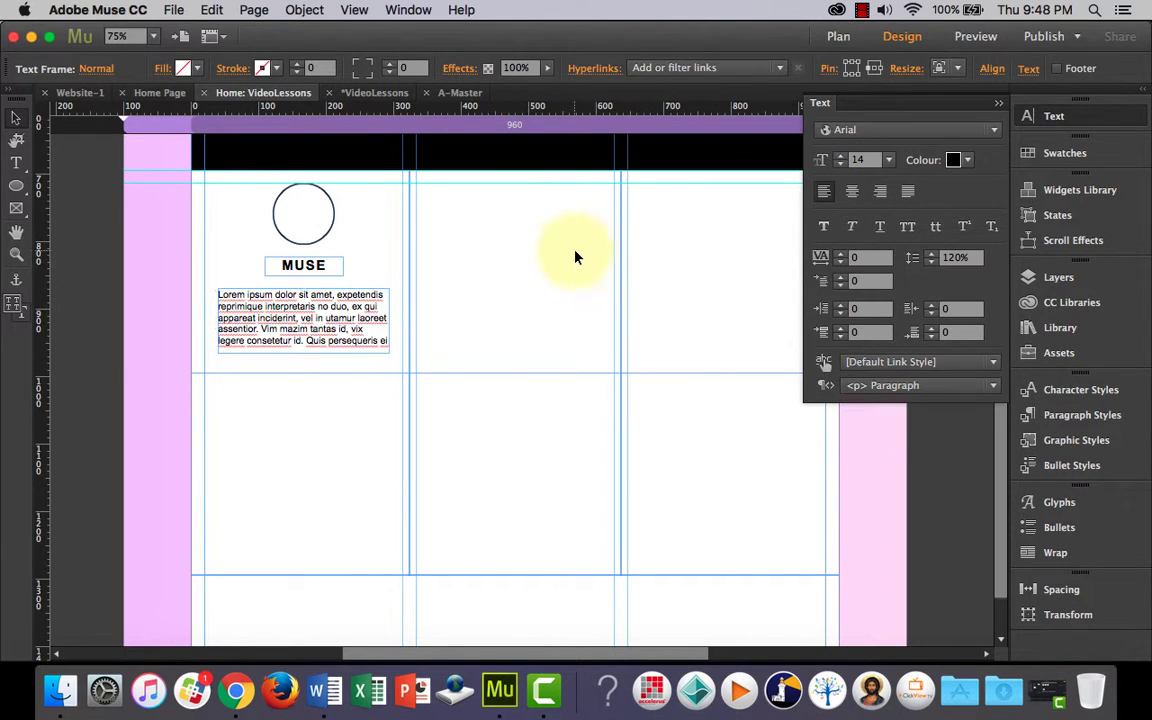
{"action": "left_click", "coordinate": [521, 279]}
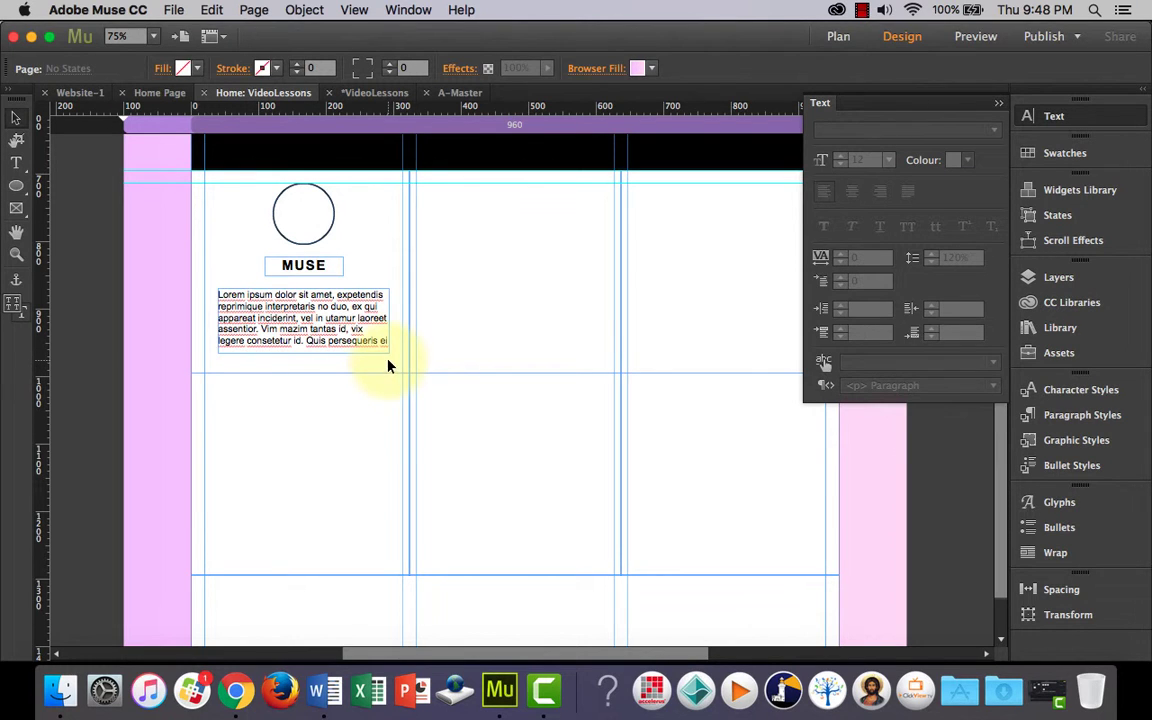
Step: Duplicate the circle, MUSE heading and paragraph together into the centre of the second column
{"action": "left_click", "coordinate": [370, 327]}
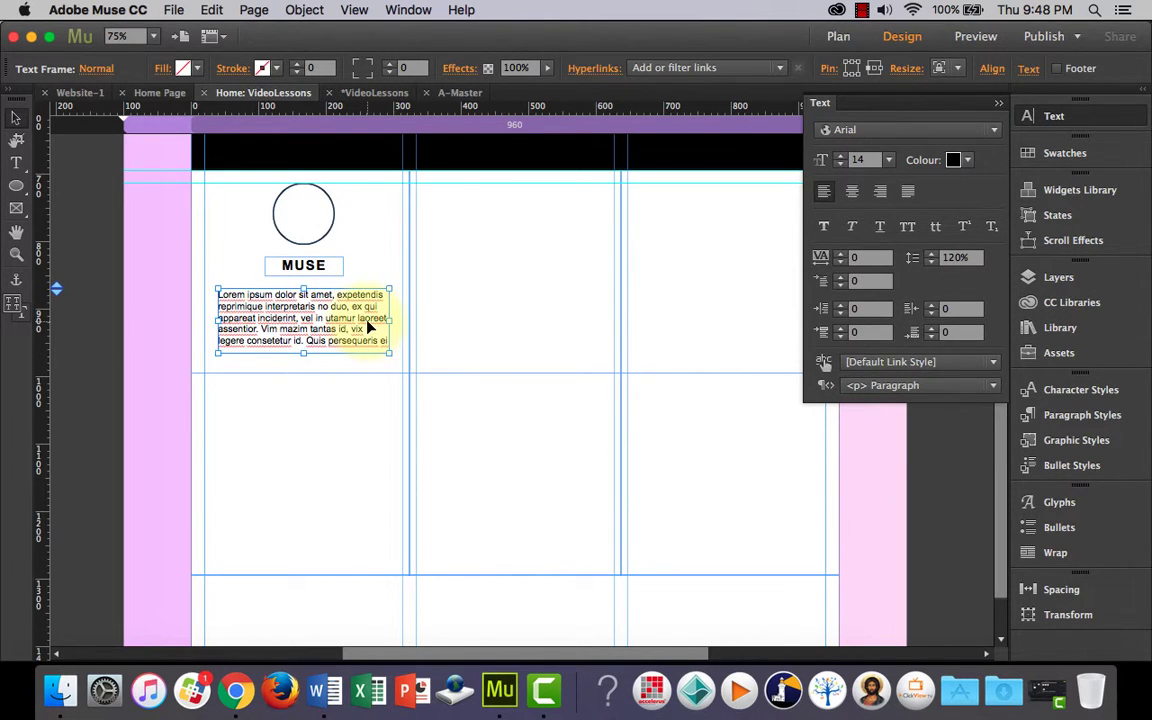
{"action": "left_click", "coordinate": [341, 270], "text": "shift"}
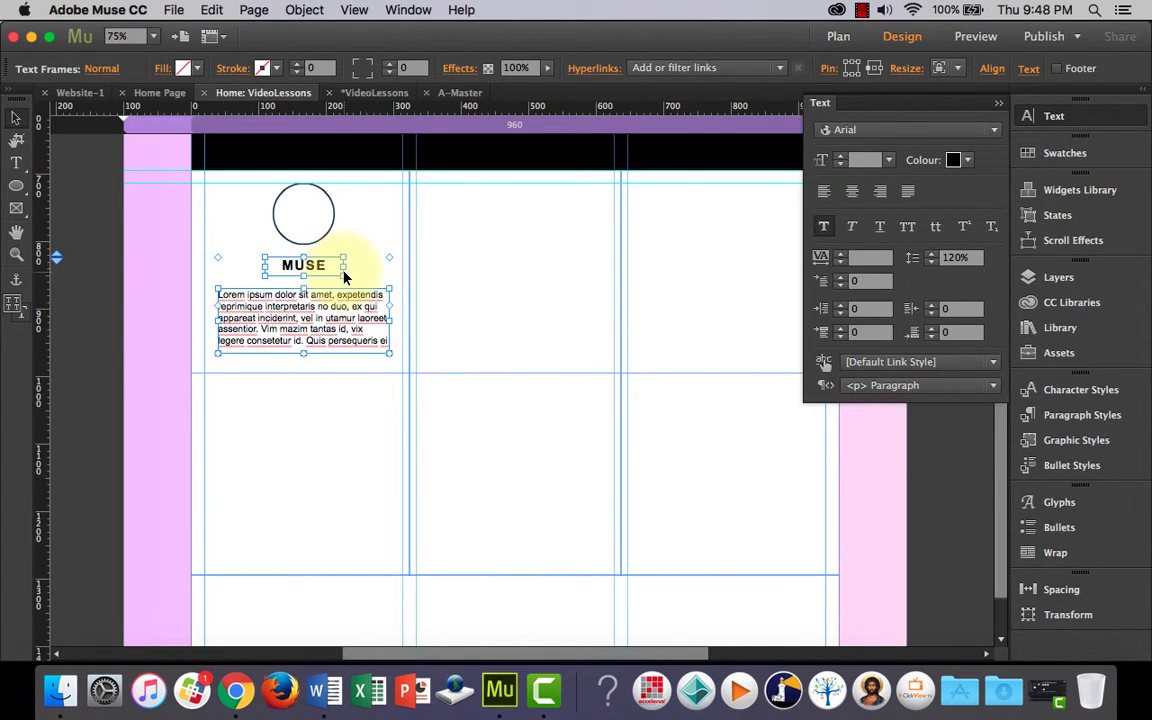
{"action": "left_click", "coordinate": [322, 224], "text": "shift"}
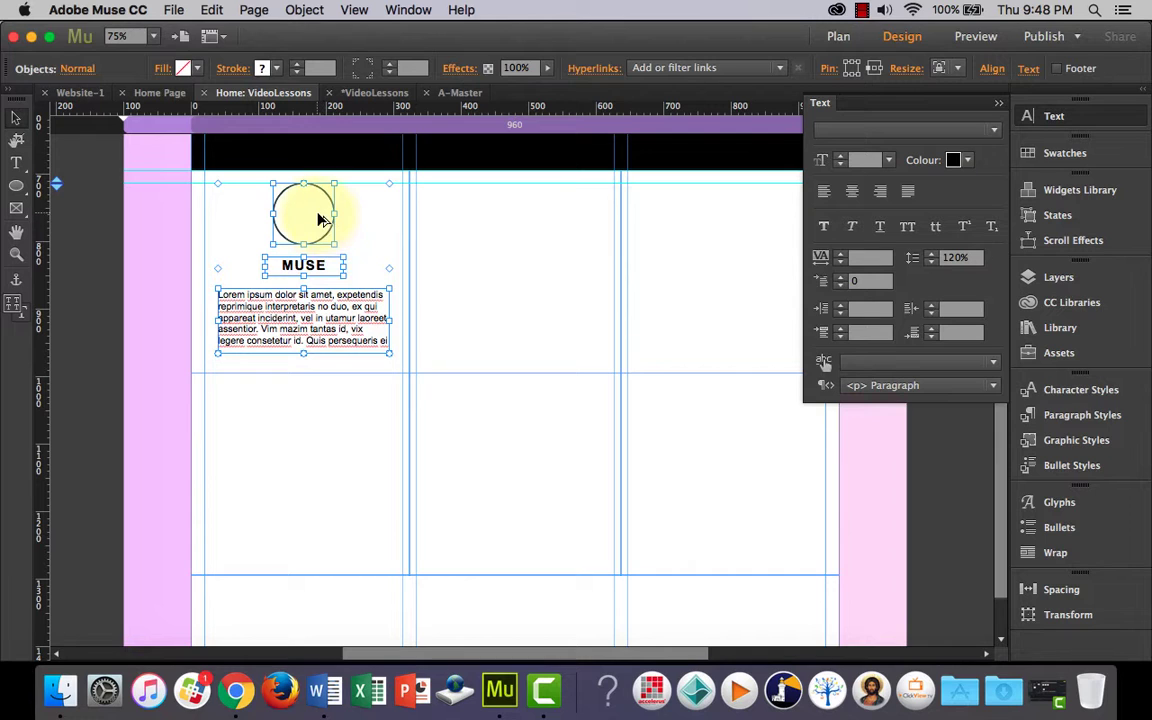
{"action": "left_click_drag", "start_coordinate": [307, 219], "coordinate": [516, 216]}
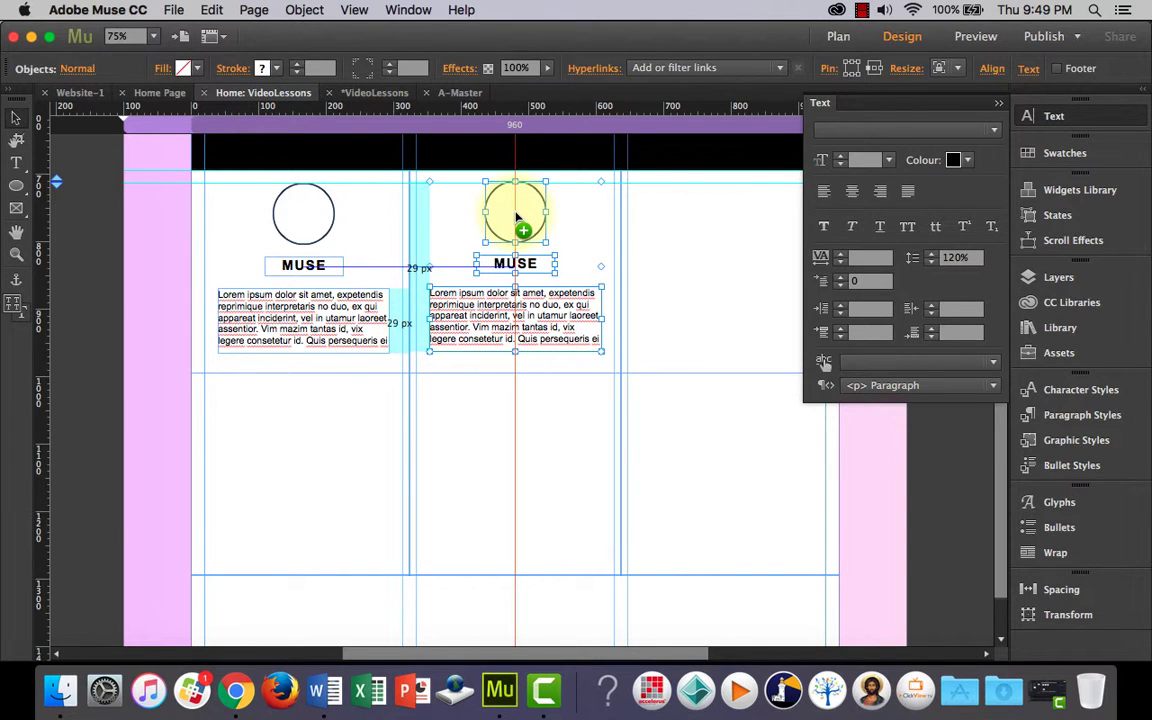
Step: Duplicate the second column's circle, heading and paragraph into the third column, centred and level with the second column's set
{"action": "left_click_drag", "start_coordinate": [517, 218], "coordinate": [726, 220]}
{"action": "left_click", "coordinate": [997, 103]}
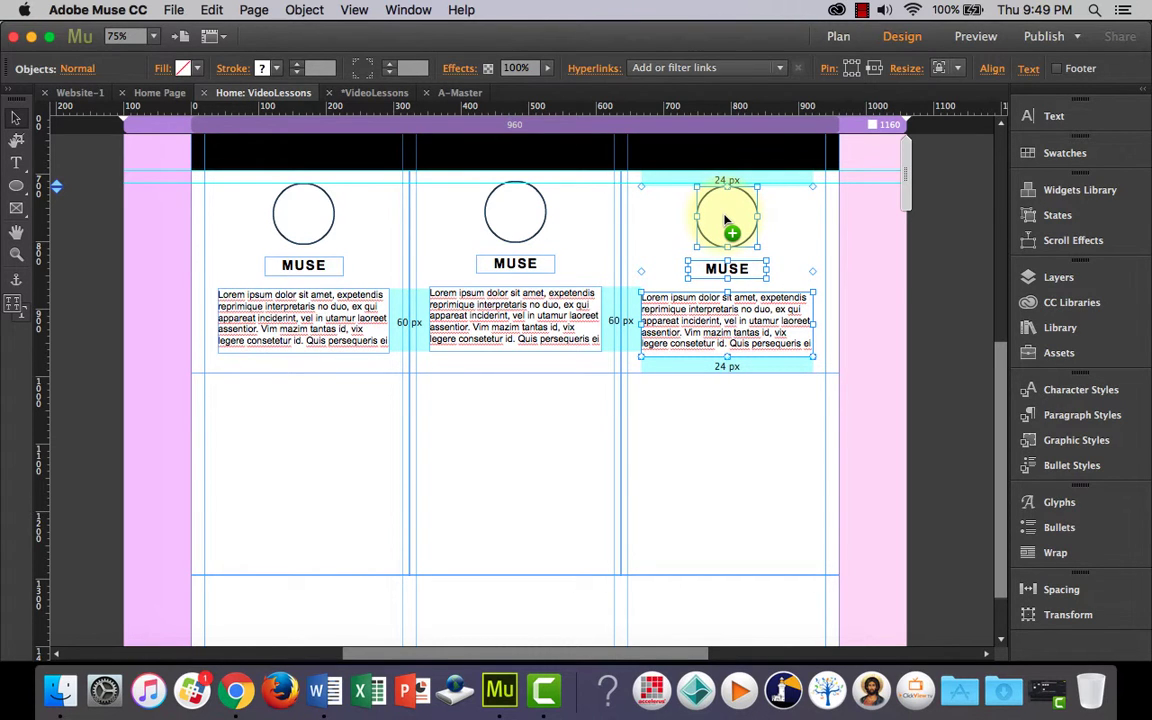
{"action": "left_click_drag", "start_coordinate": [726, 220], "coordinate": [724, 214]}
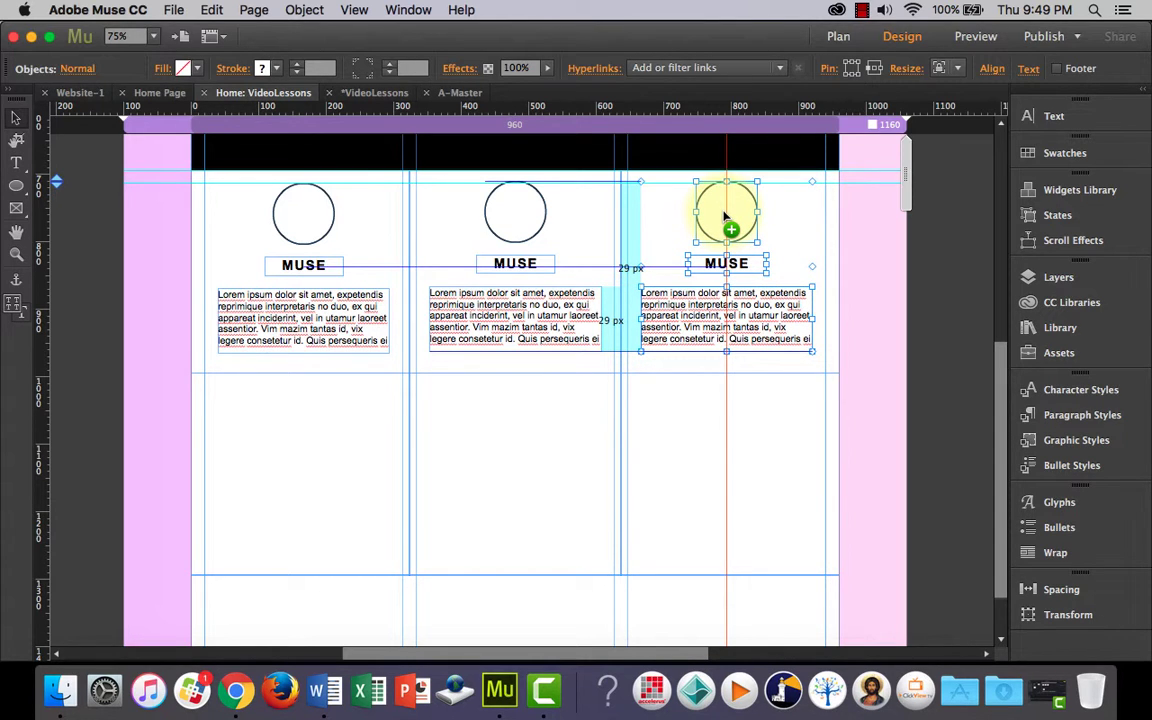
{"action": "left_click_drag", "start_coordinate": [724, 215], "coordinate": [723, 215]}
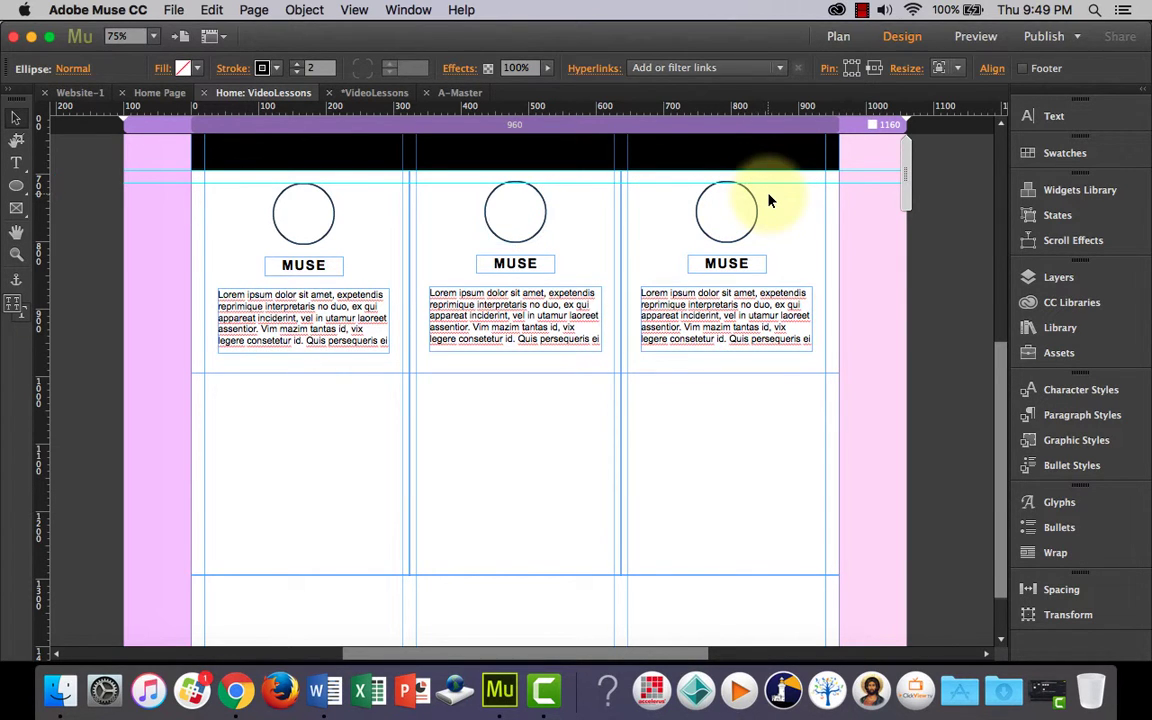
Step: Select the third column's circle, heading and paragraph together and nudge them slightly down
{"action": "left_click", "coordinate": [776, 224]}
{"action": "left_click", "coordinate": [738, 223]}
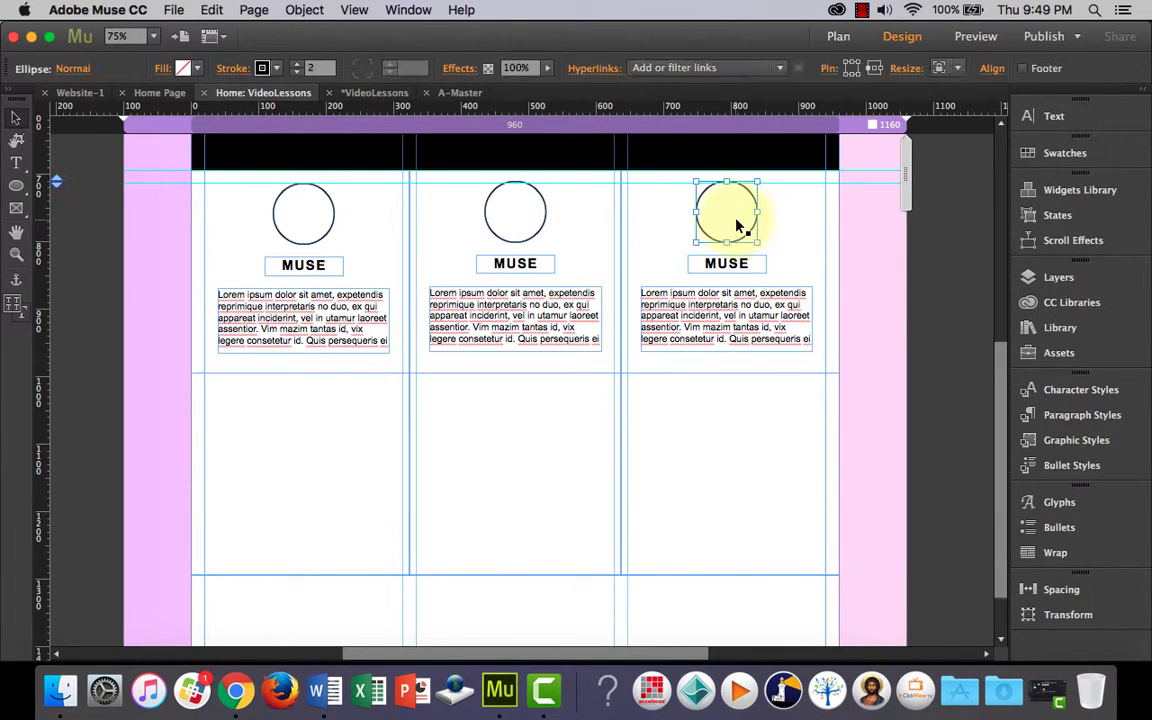
{"action": "left_click_drag", "start_coordinate": [765, 363], "coordinate": [702, 227]}
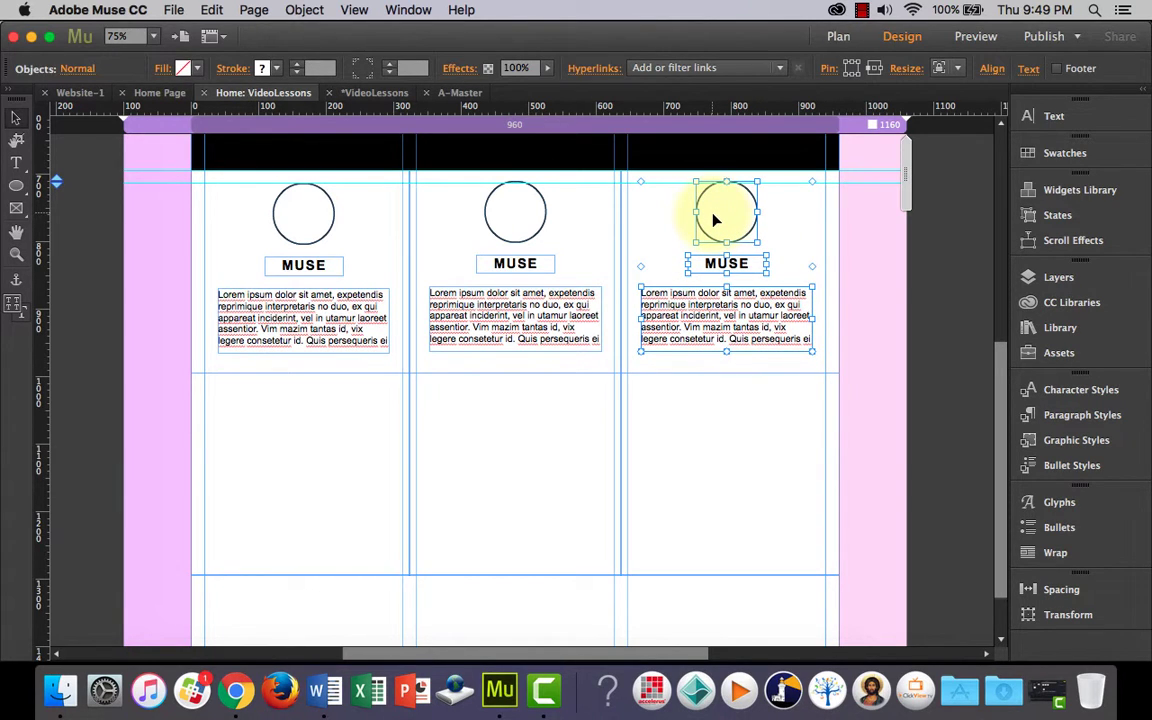
{"action": "left_click", "coordinate": [795, 250]}
{"action": "left_click", "coordinate": [745, 328]}
{"action": "left_click", "coordinate": [733, 266], "text": "shift"}
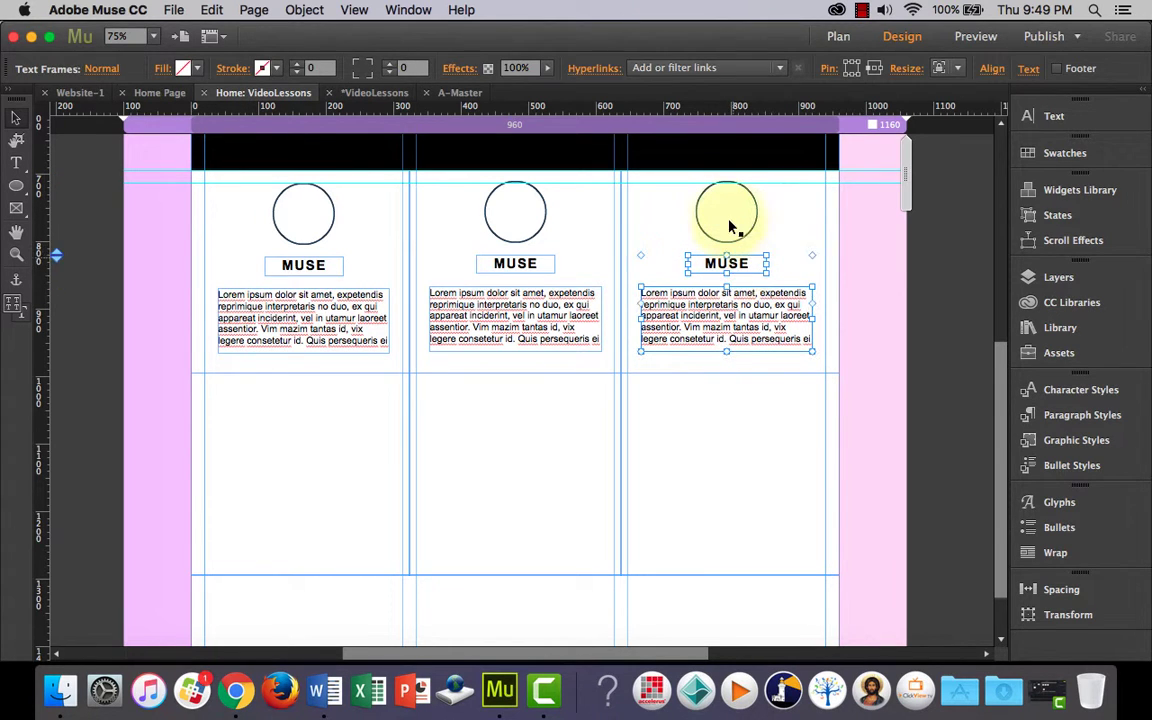
{"action": "left_click", "coordinate": [722, 208], "text": "shift"}
{"action": "key", "text": "Down"}
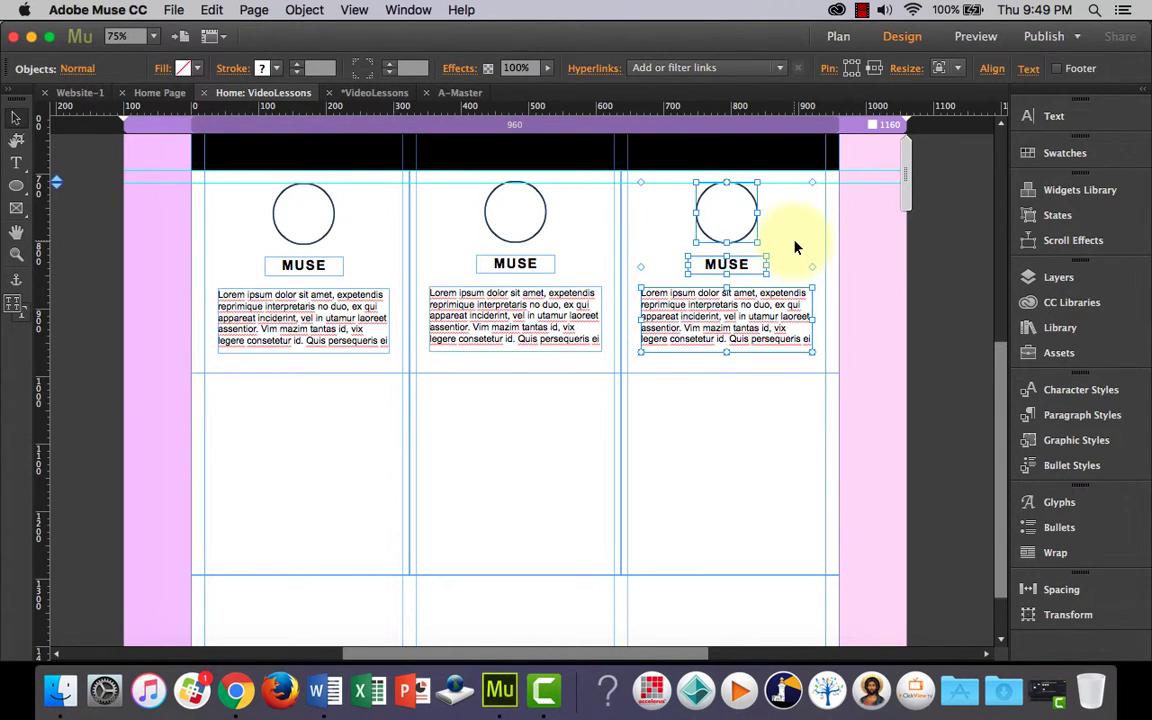
{"action": "left_click", "coordinate": [850, 252]}
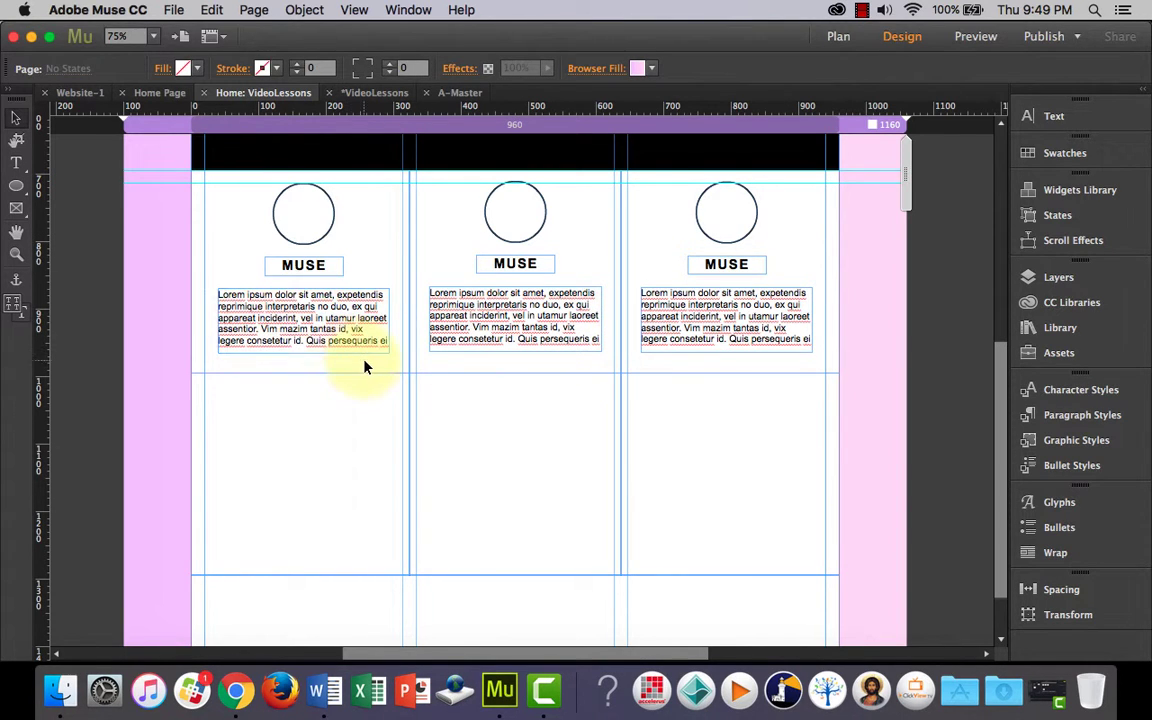
Step: Add a horizontal guide just below the grid's middle divider and duplicate the first column's circle, heading and paragraph down to it
{"action": "left_click_drag", "start_coordinate": [365, 362], "coordinate": [292, 218]}
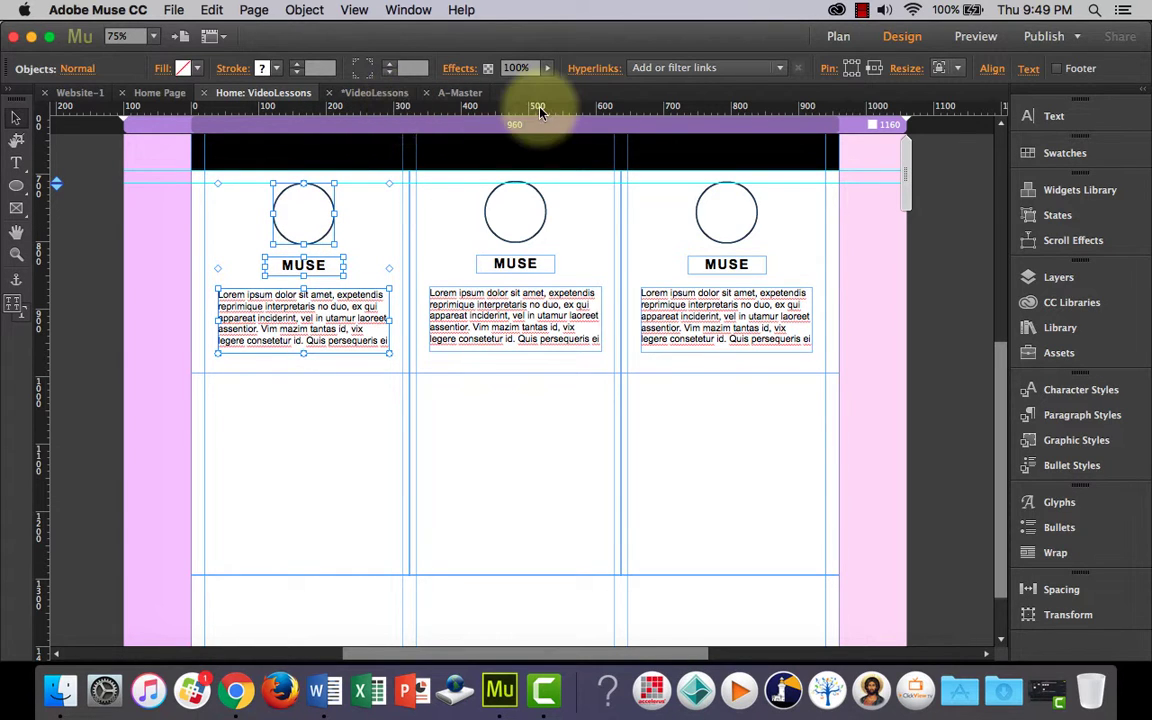
{"action": "left_click_drag", "start_coordinate": [541, 110], "coordinate": [567, 387]}
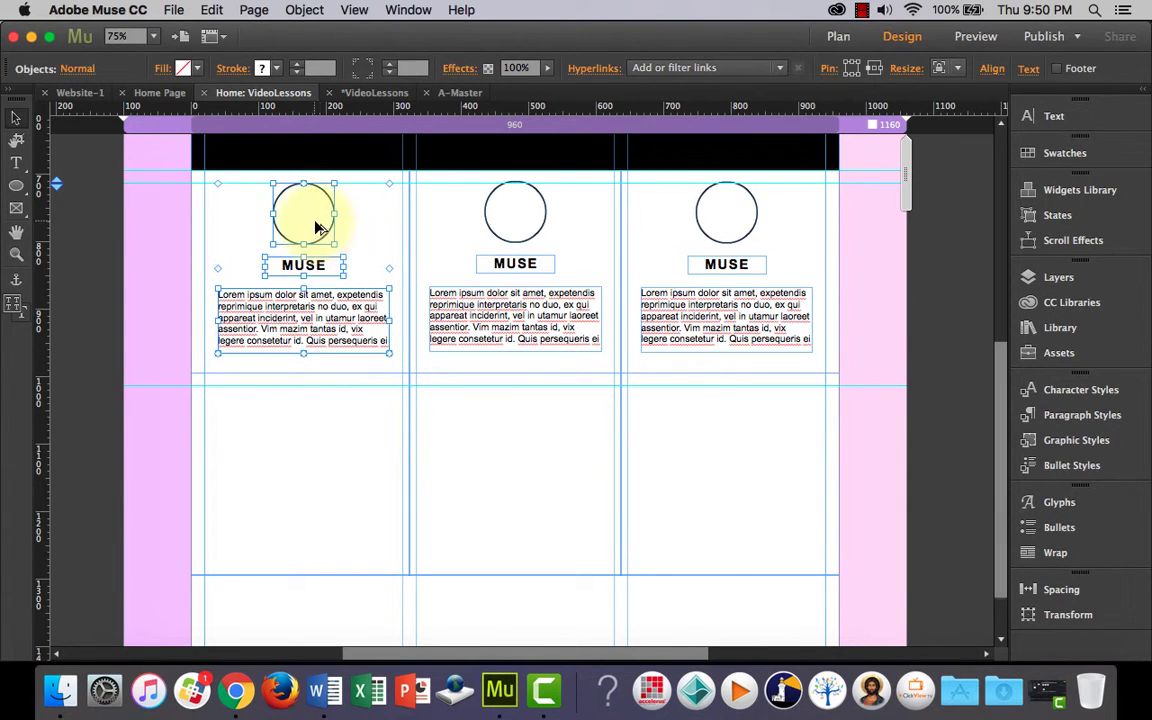
{"action": "left_click_drag", "start_coordinate": [314, 226], "coordinate": [314, 409]}
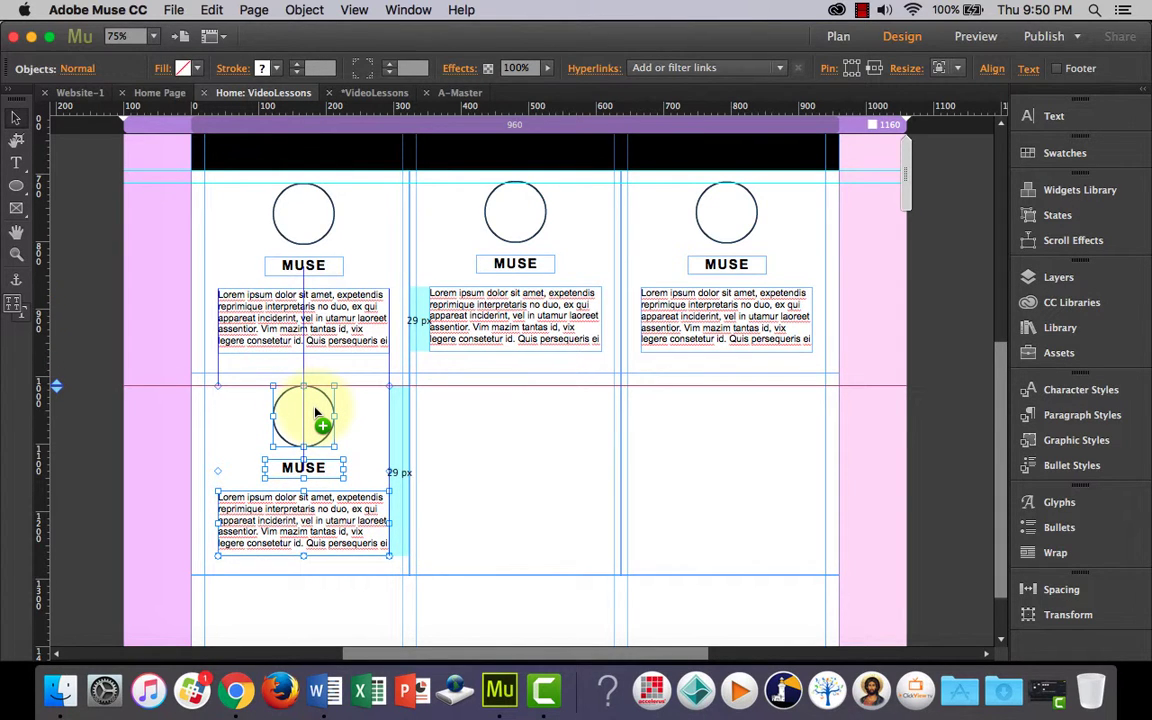
{"action": "left_click_drag", "start_coordinate": [314, 410], "coordinate": [310, 411]}
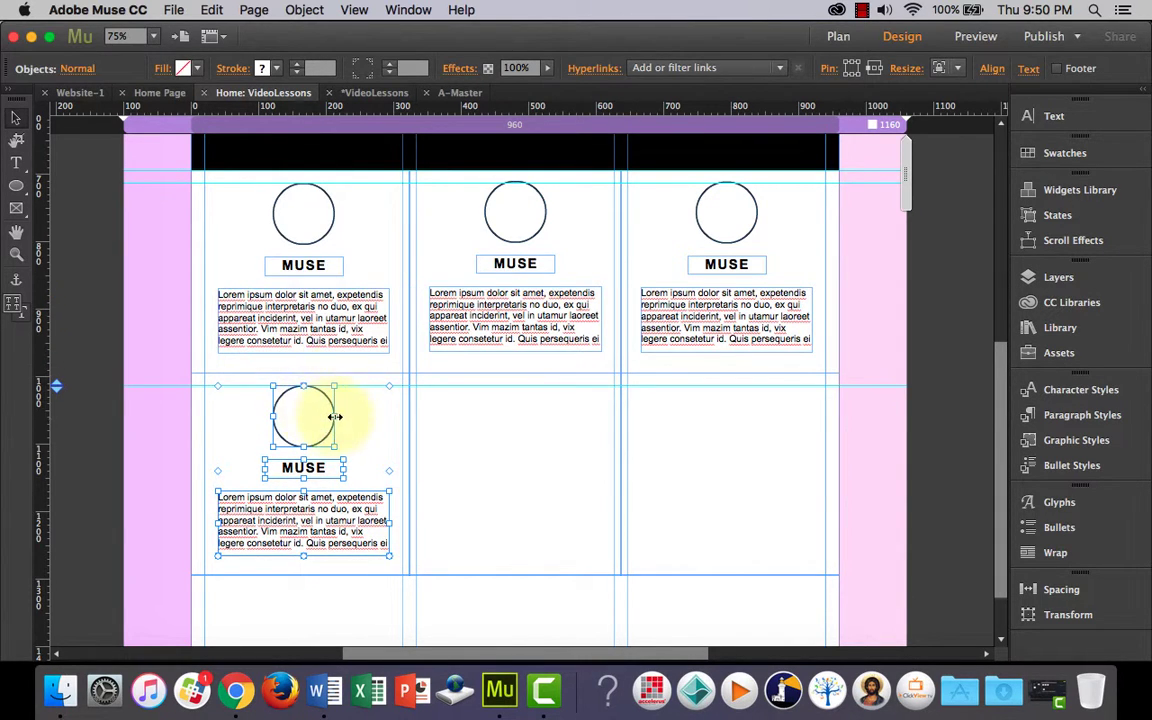
Step: Duplicate the second and third columns' circles, headings and paragraphs into the cells below them in the lower row
{"action": "left_click", "coordinate": [517, 228]}
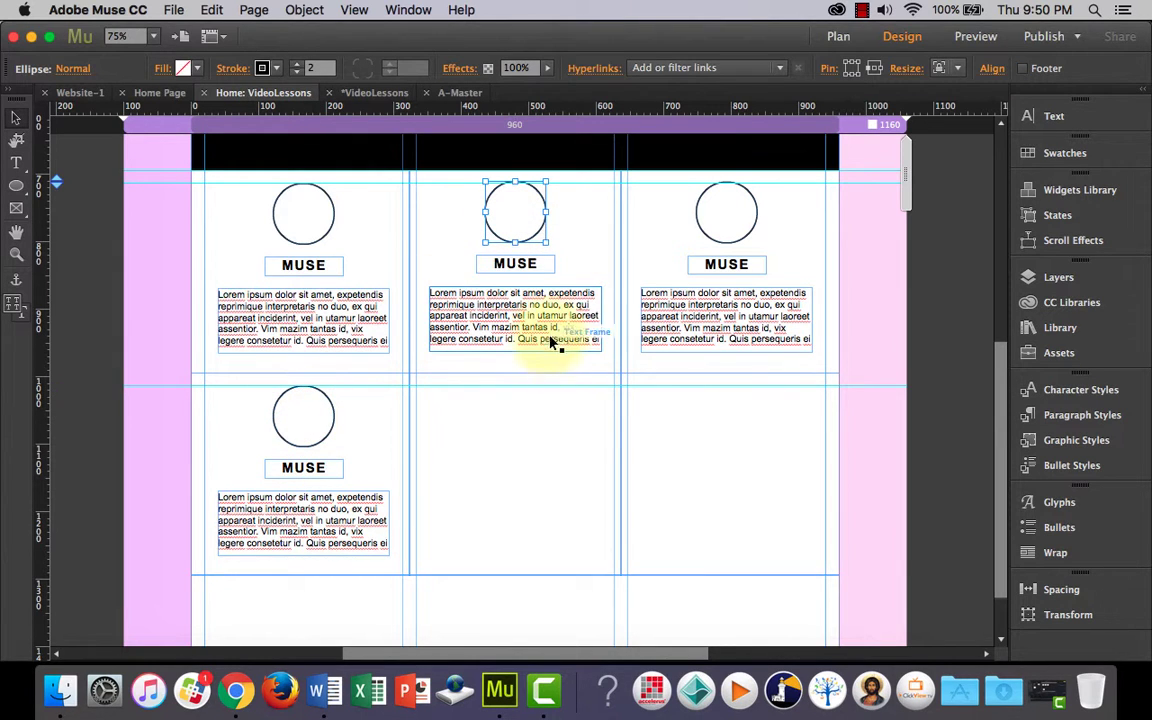
{"action": "left_click_drag", "start_coordinate": [562, 367], "coordinate": [522, 412]}
{"action": "left_click_drag", "start_coordinate": [783, 199], "coordinate": [642, 345]}
{"action": "left_click_drag", "start_coordinate": [728, 213], "coordinate": [727, 416]}
{"action": "left_click", "coordinate": [874, 330]}
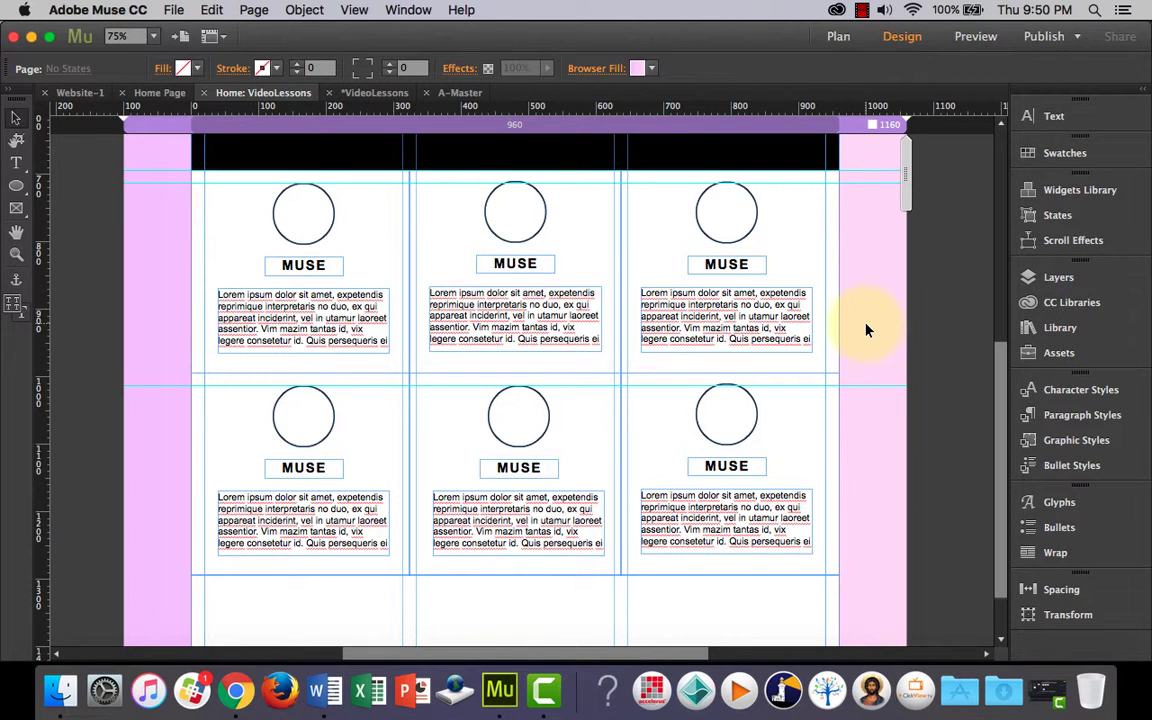
Step: Preview the VideoLessons home page in the browser and examine the six-cell grid, from the welcome heading down to the footer
{"action": "key", "text": "super+alt+e"}
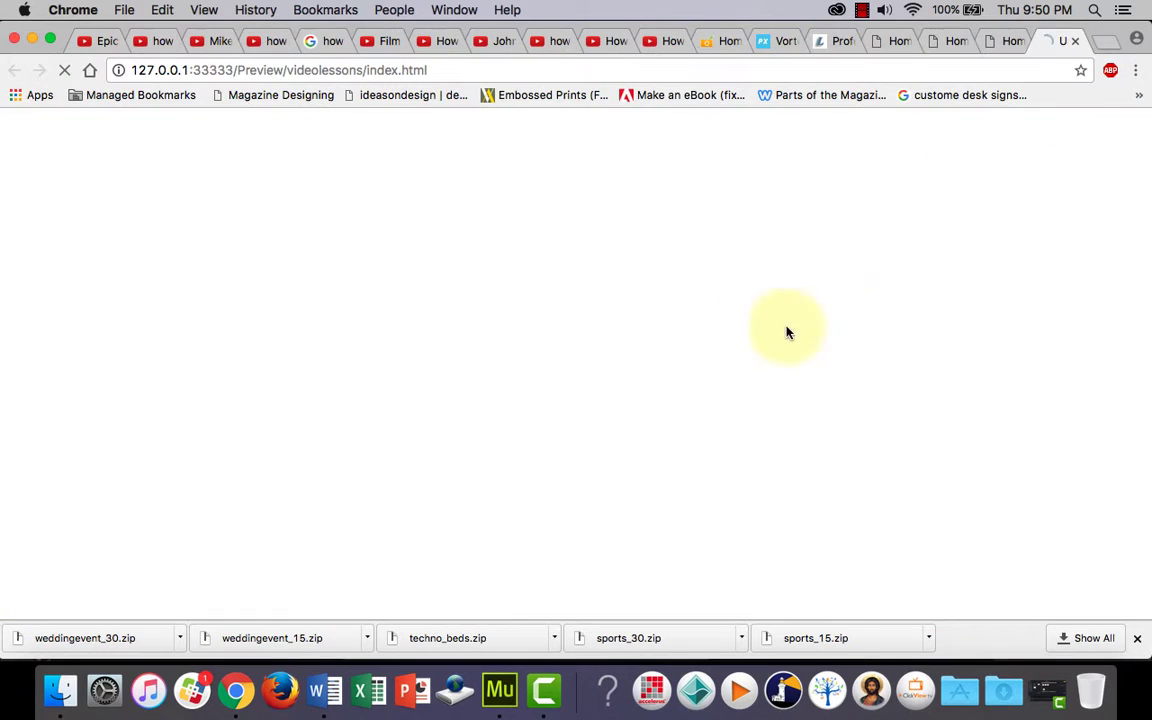
{"action": "scroll", "coordinate": [686, 348], "scroll_direction": "down", "scroll_amount": 2}
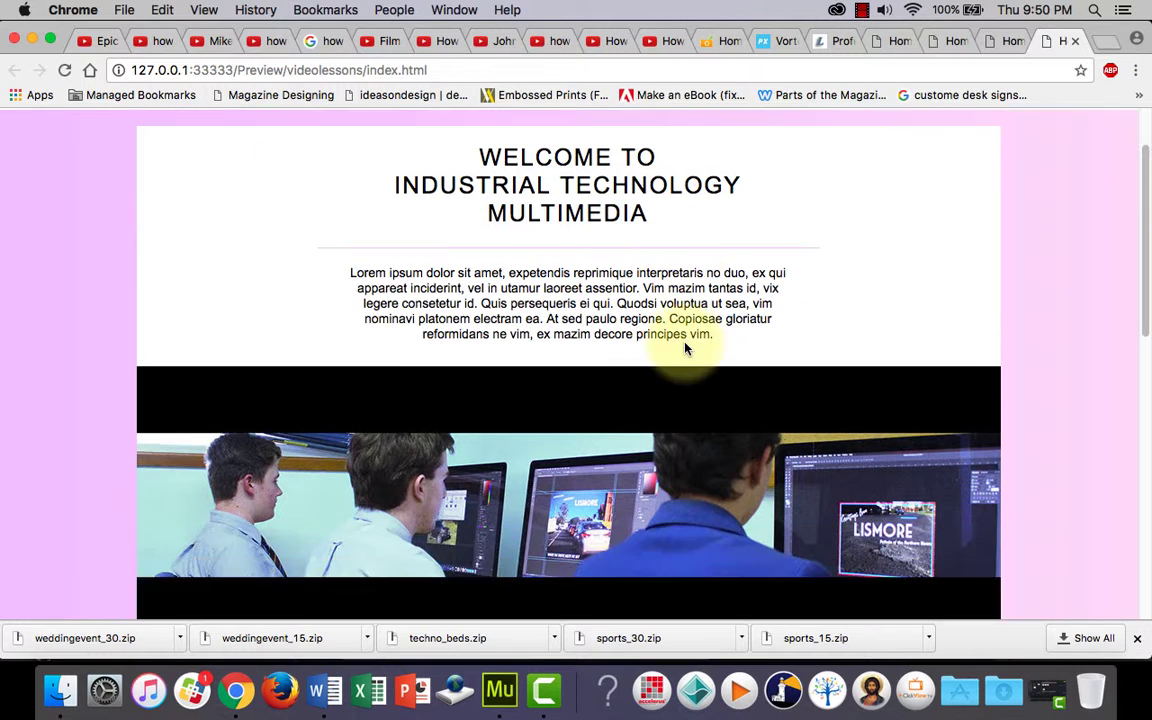
{"action": "scroll", "coordinate": [686, 348], "scroll_direction": "up", "scroll_amount": 2}
{"action": "scroll", "coordinate": [686, 348], "scroll_direction": "down", "scroll_amount": 3}
{"action": "scroll", "coordinate": [686, 346], "scroll_direction": "down", "scroll_amount": 5}
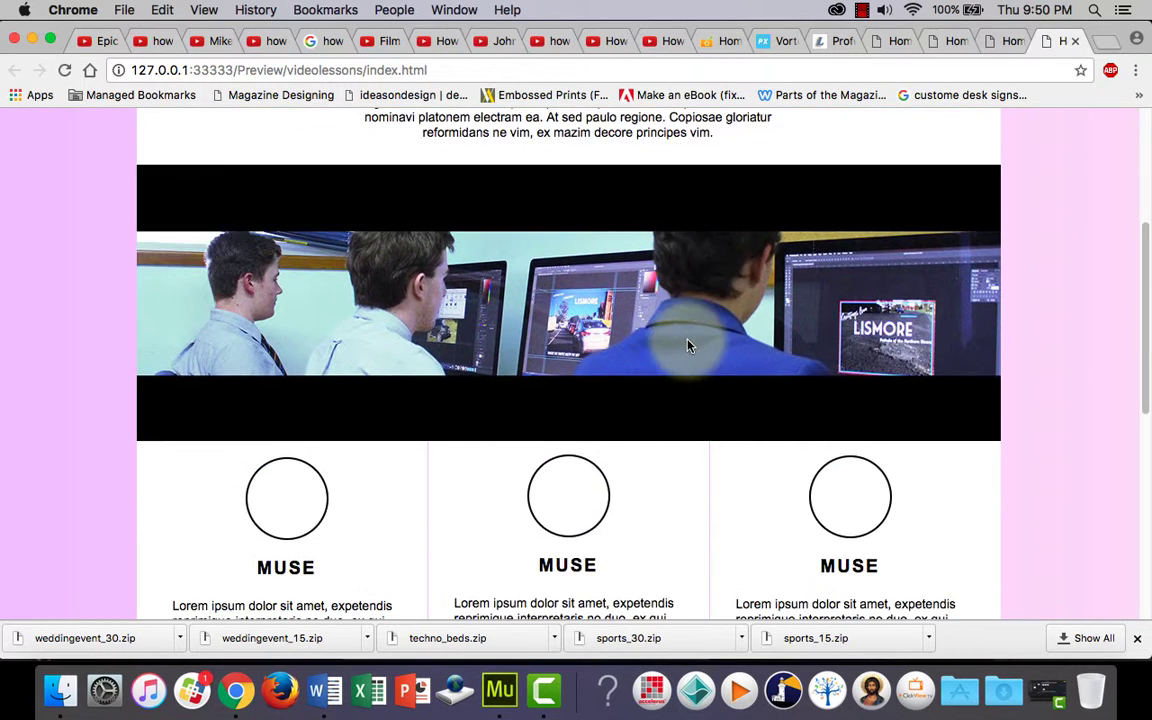
{"action": "scroll", "coordinate": [686, 346], "scroll_direction": "down", "scroll_amount": 1}
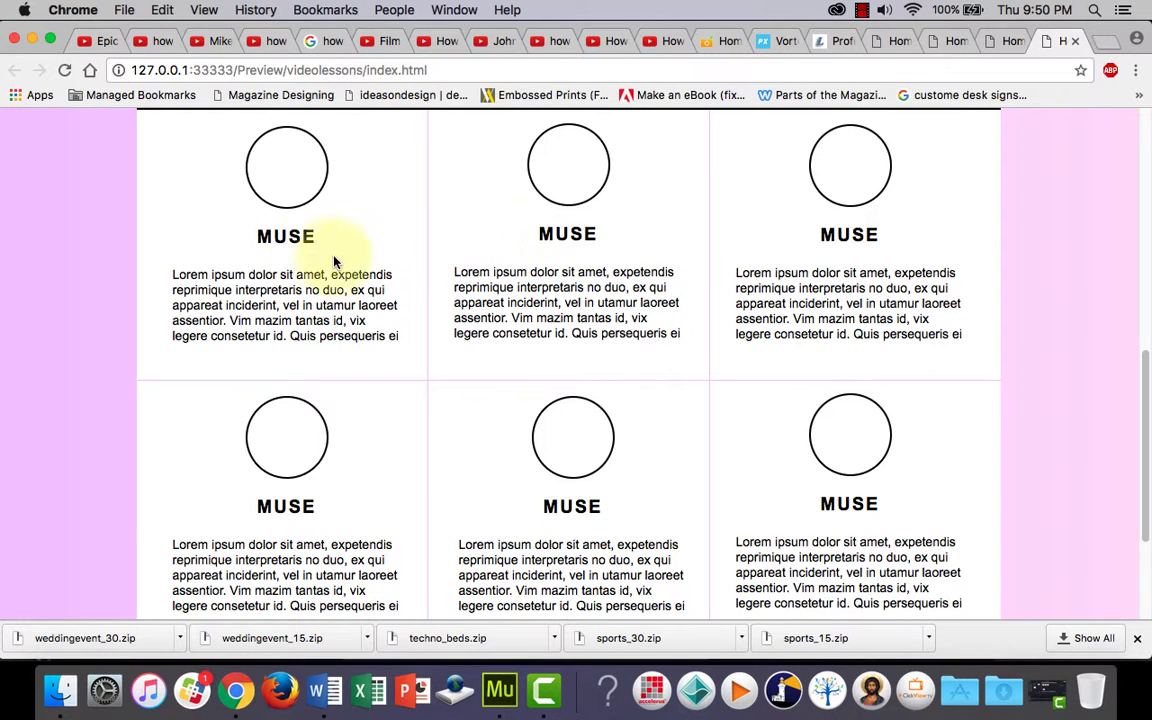
{"action": "scroll", "coordinate": [425, 326], "scroll_direction": "down", "scroll_amount": 4}
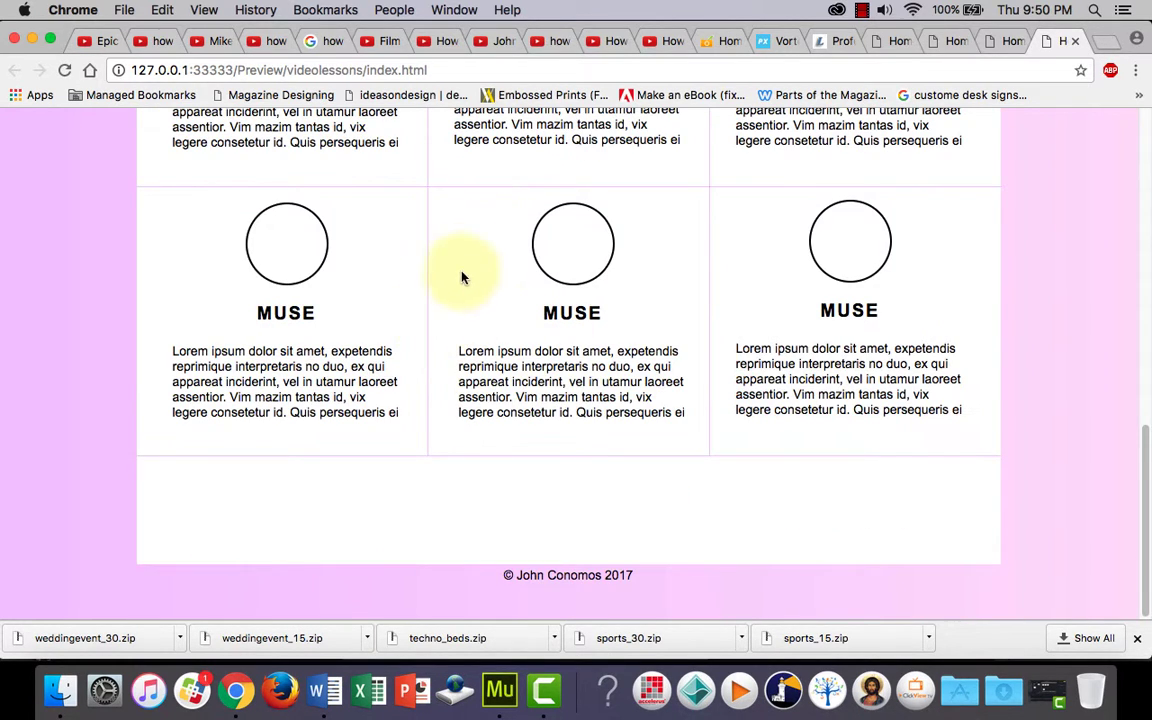
{"action": "scroll", "coordinate": [455, 240], "scroll_direction": "up", "scroll_amount": 6}
{"action": "scroll", "coordinate": [687, 407], "scroll_direction": "up", "scroll_amount": 2}
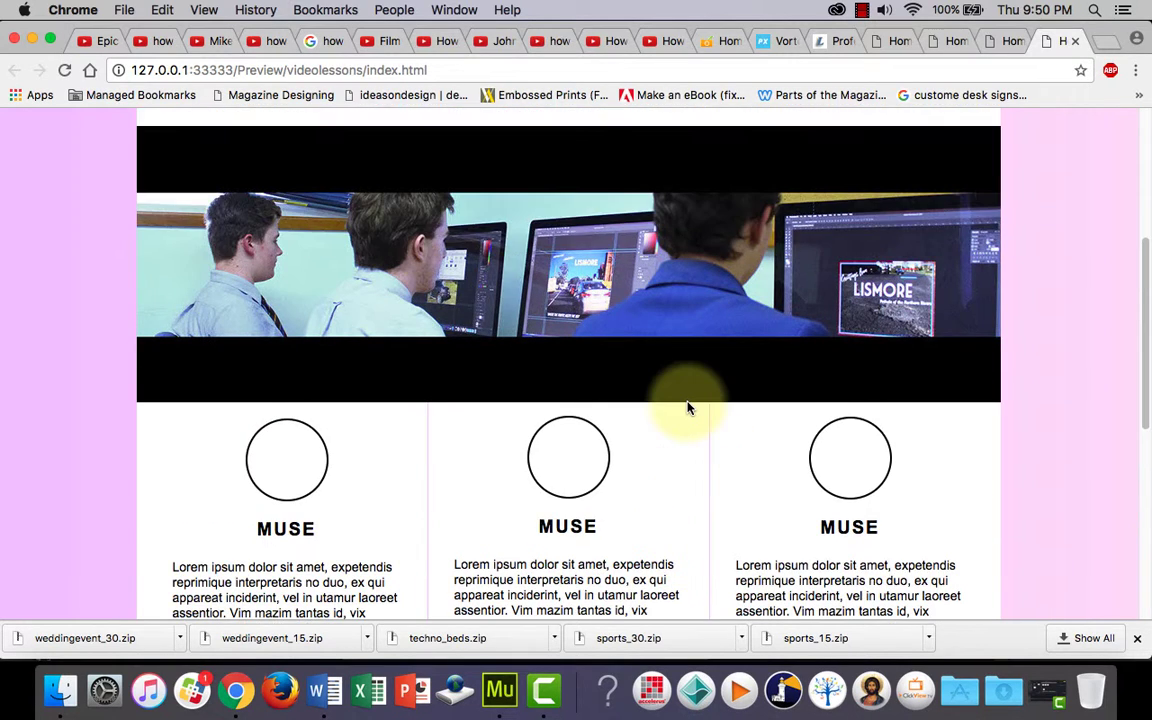
{"action": "scroll", "coordinate": [687, 407], "scroll_direction": "down", "scroll_amount": 5}
{"action": "scroll", "coordinate": [687, 405], "scroll_direction": "up", "scroll_amount": 7}
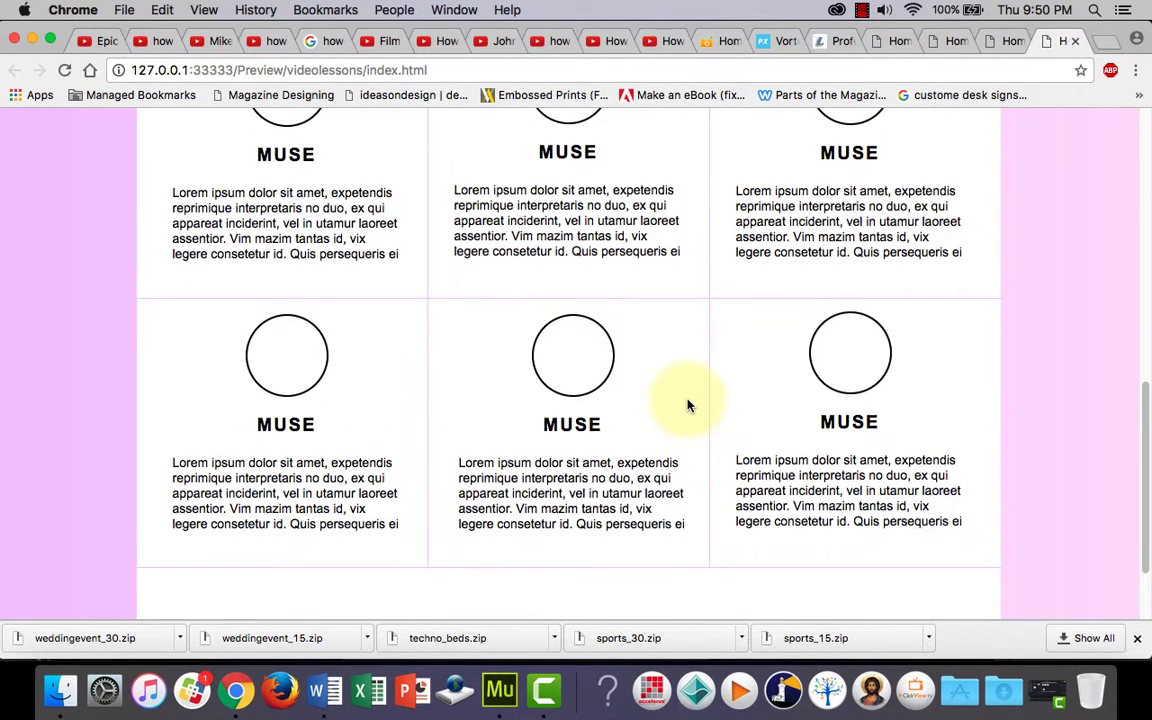
{"action": "scroll", "coordinate": [687, 405], "scroll_direction": "up", "scroll_amount": 3}
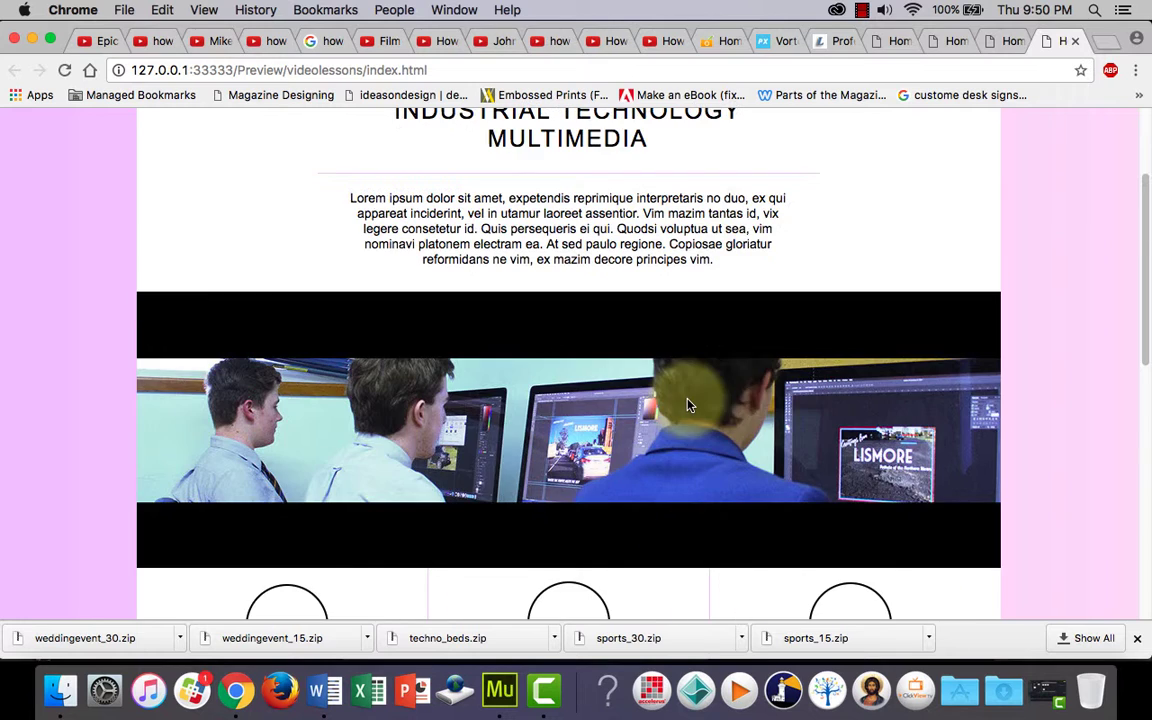
Step: Return to Adobe Muse, unlock Layer 2 and select the white background rectangle behind the page content
{"action": "left_click", "coordinate": [500, 690]}
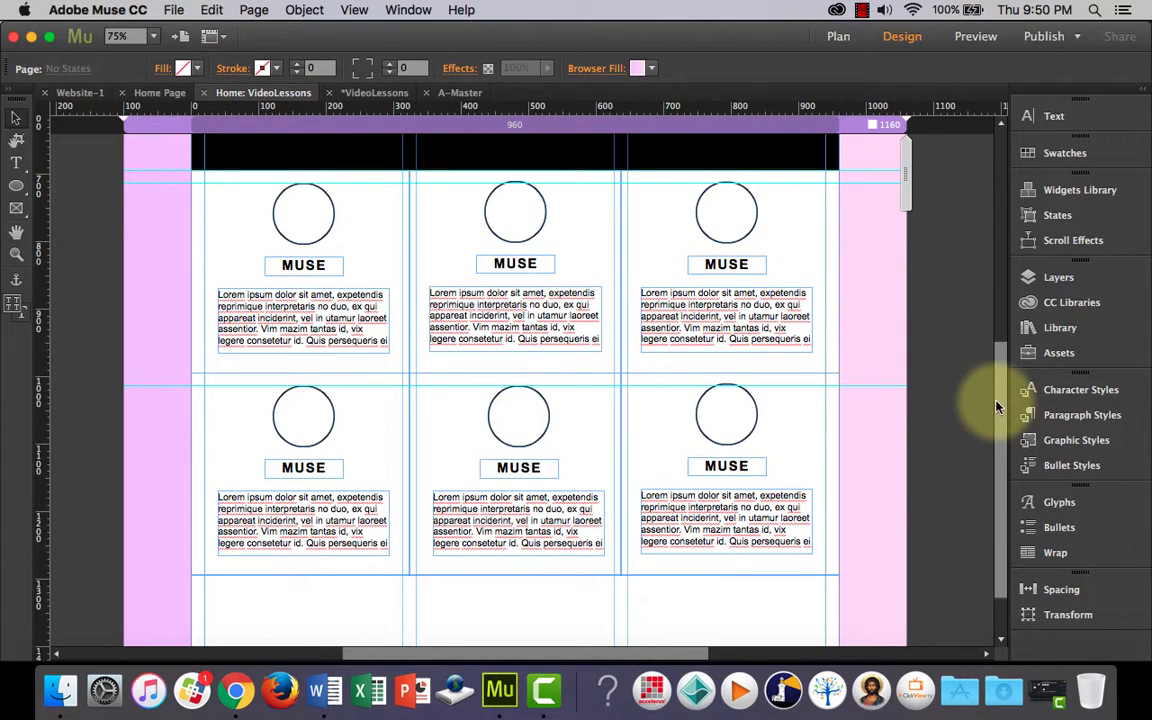
{"action": "left_click", "coordinate": [1052, 282]}
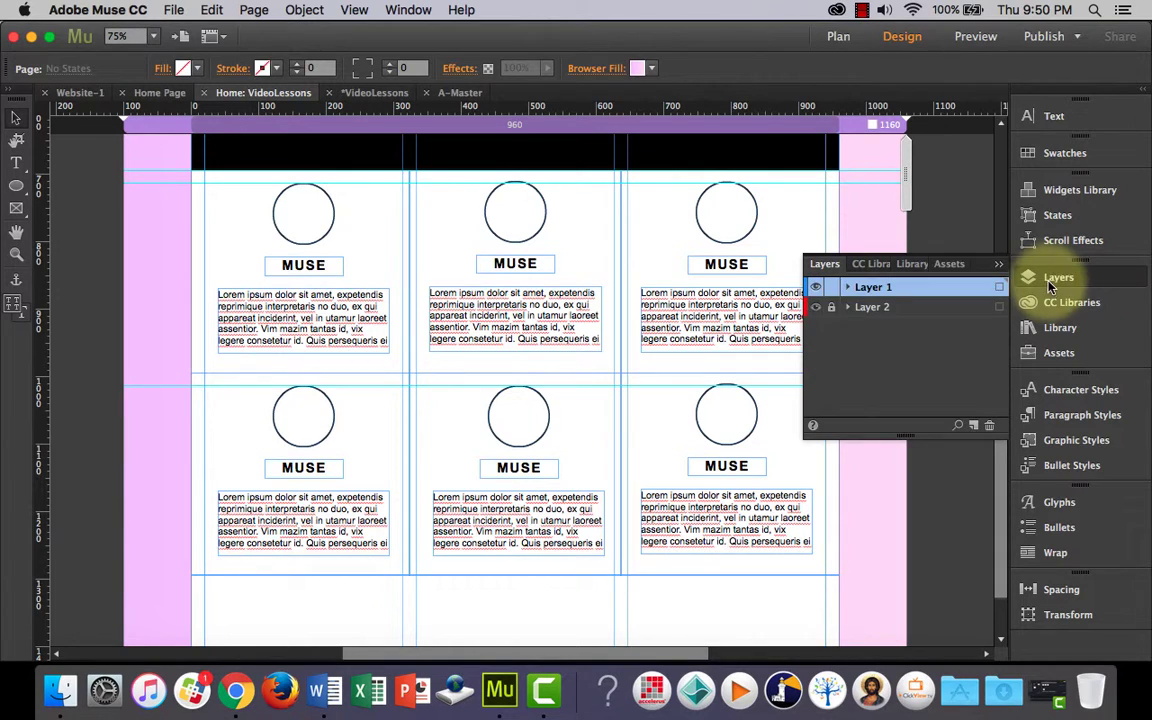
{"action": "left_click", "coordinate": [831, 307]}
{"action": "left_click", "coordinate": [910, 317]}
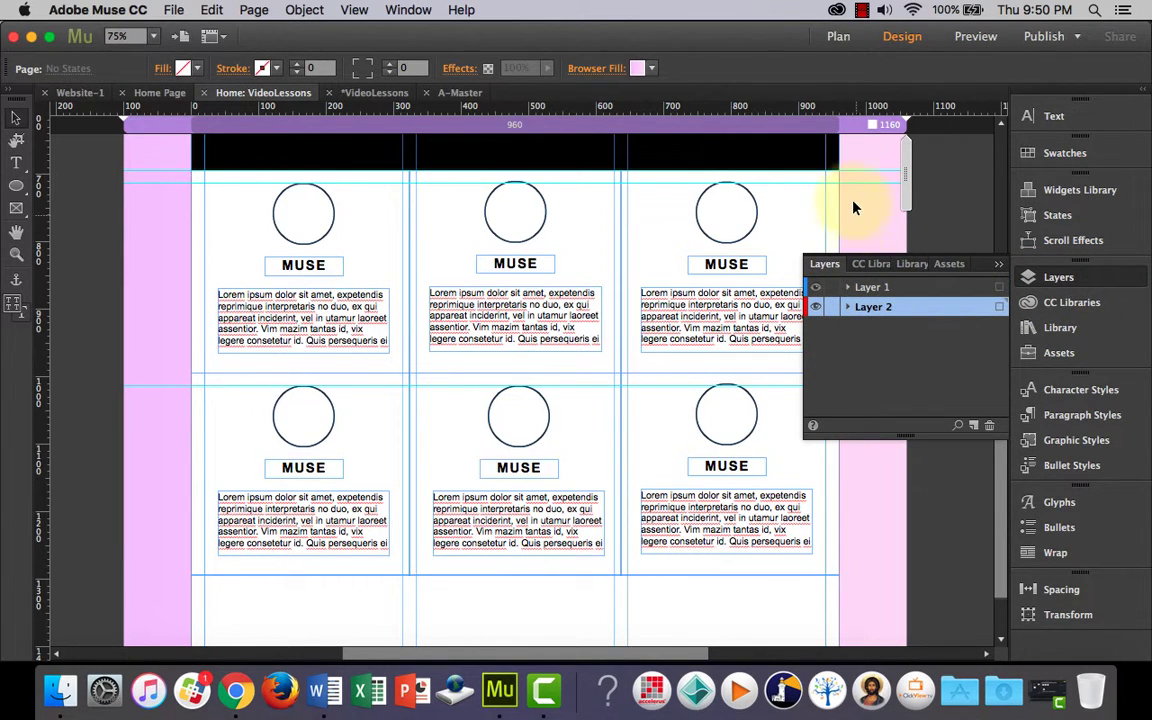
{"action": "left_click", "coordinate": [828, 218]}
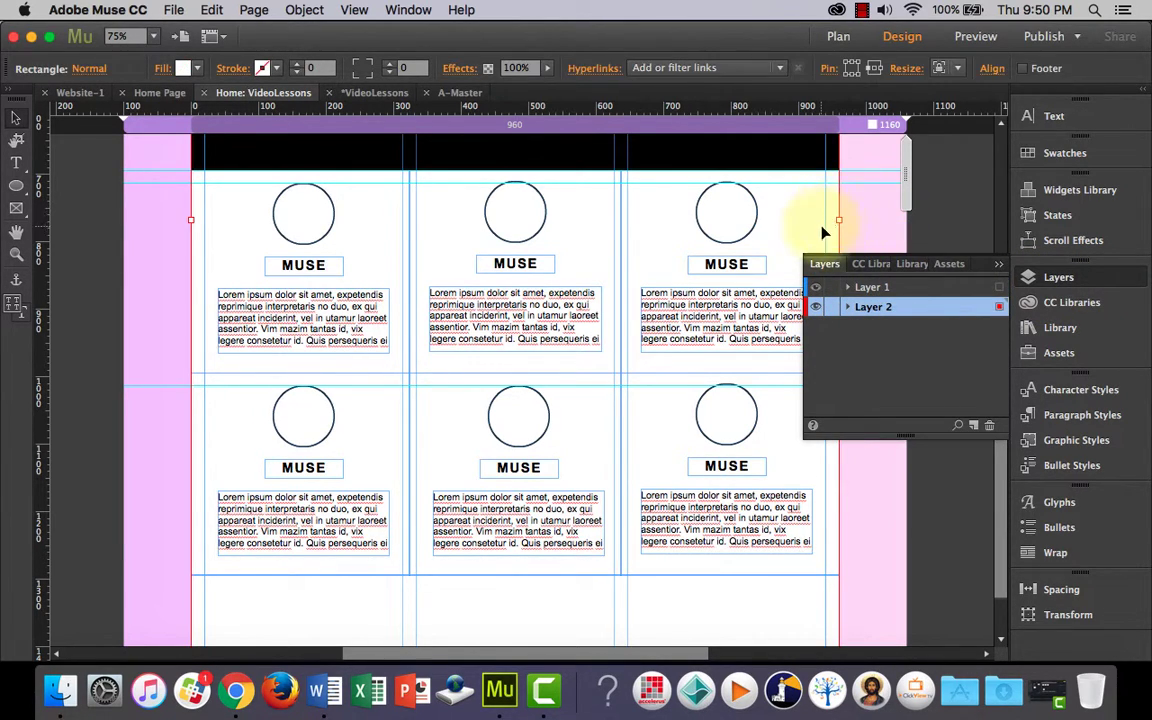
{"action": "left_click", "coordinate": [998, 263]}
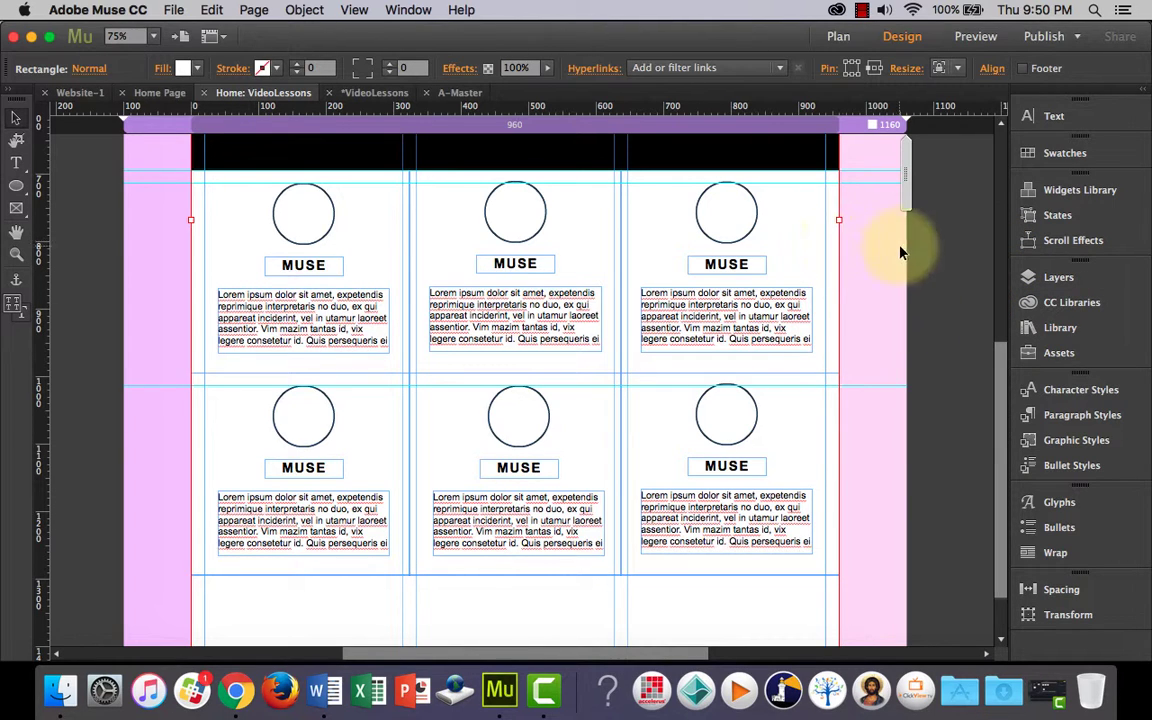
Step: Give the background rectangle a black shadow with blur 8, angle 45, distance 4 and about 35% opacity, and deselect it
{"action": "left_click", "coordinate": [460, 70]}
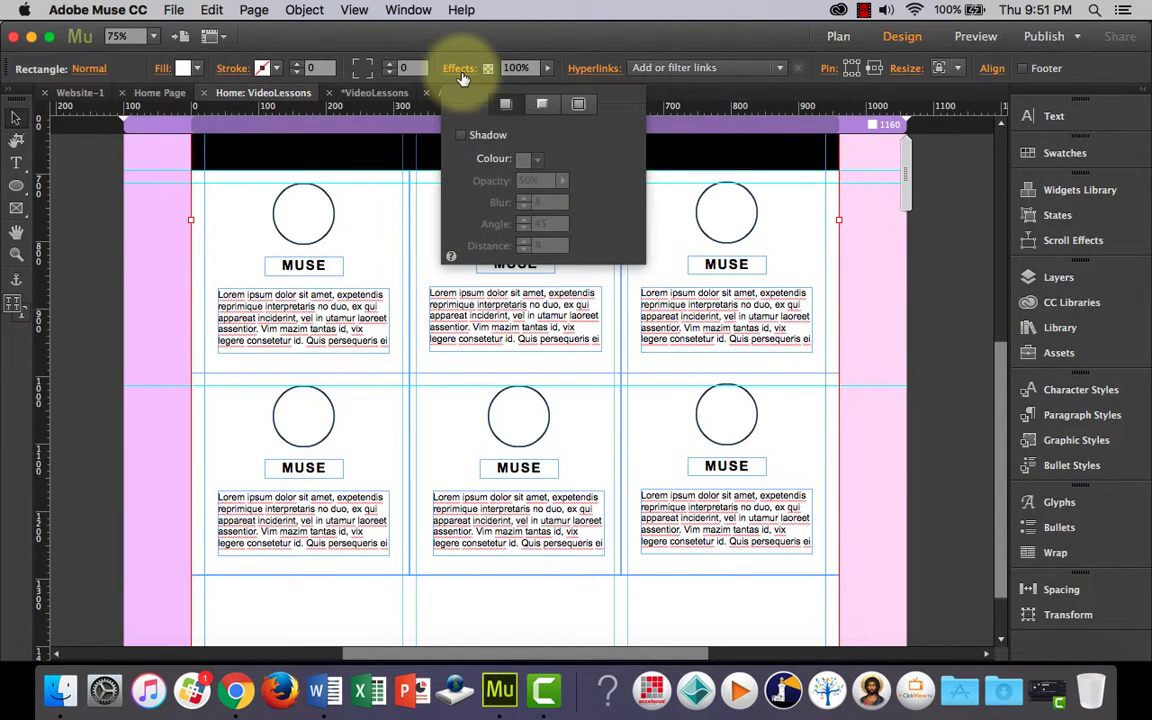
{"action": "left_click", "coordinate": [461, 136]}
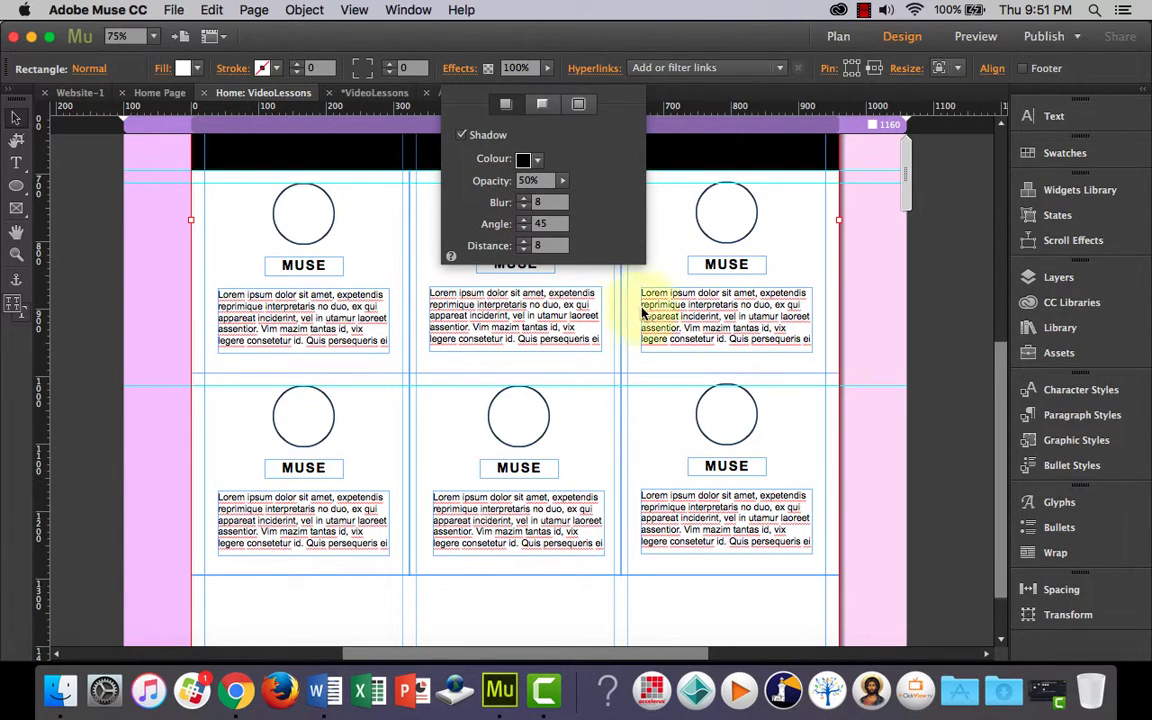
{"action": "left_click", "coordinate": [523, 250]}
{"action": "left_click", "coordinate": [523, 250]}
{"action": "left_click", "coordinate": [523, 250]}
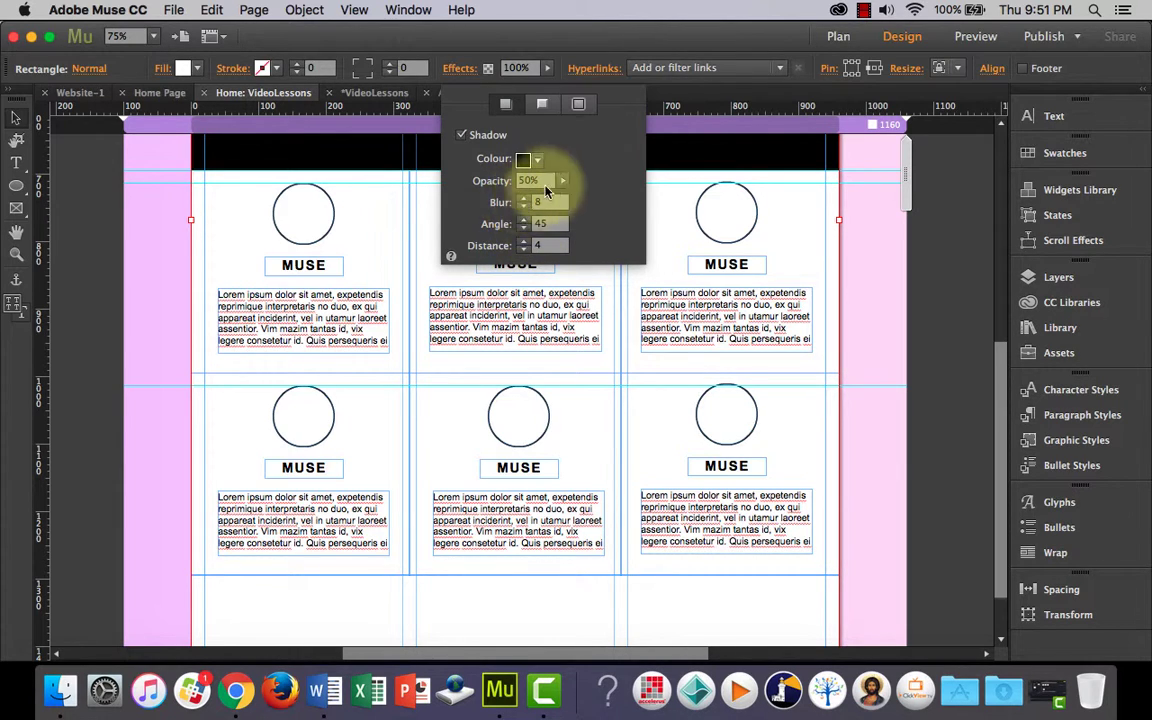
{"action": "left_click_drag", "start_coordinate": [561, 181], "coordinate": [516, 202]}
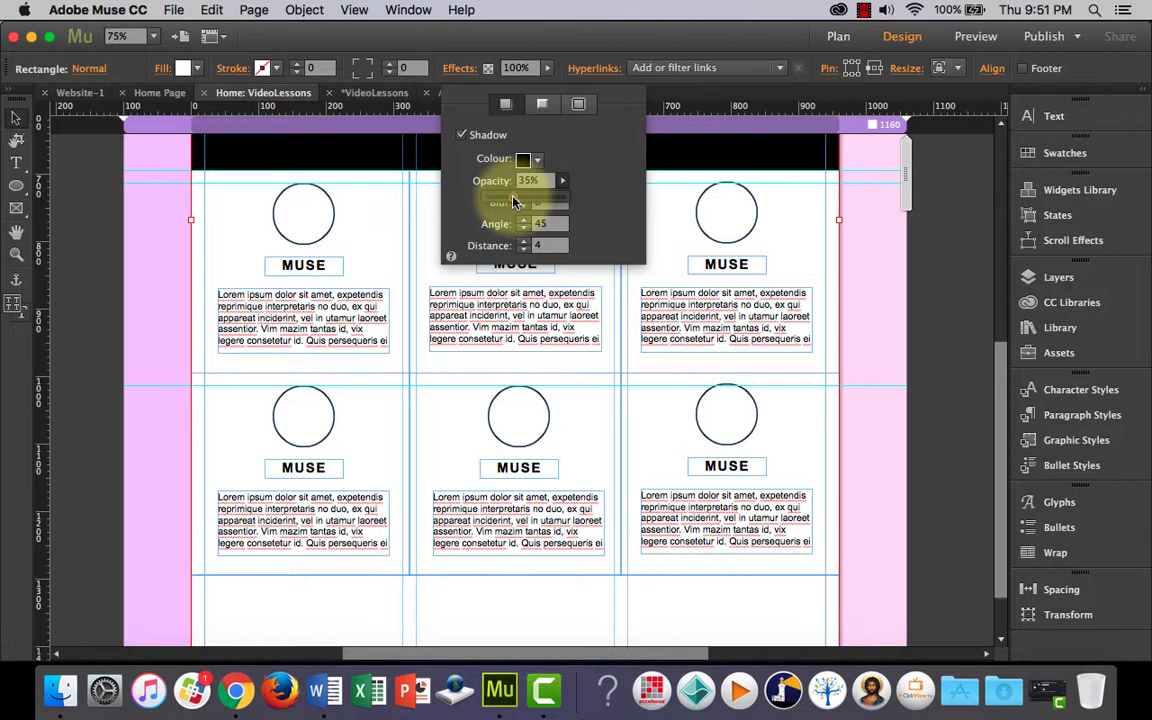
{"action": "left_click_drag", "start_coordinate": [513, 202], "coordinate": [560, 175]}
{"action": "left_click", "coordinate": [866, 275]}
{"action": "left_click", "coordinate": [875, 300]}
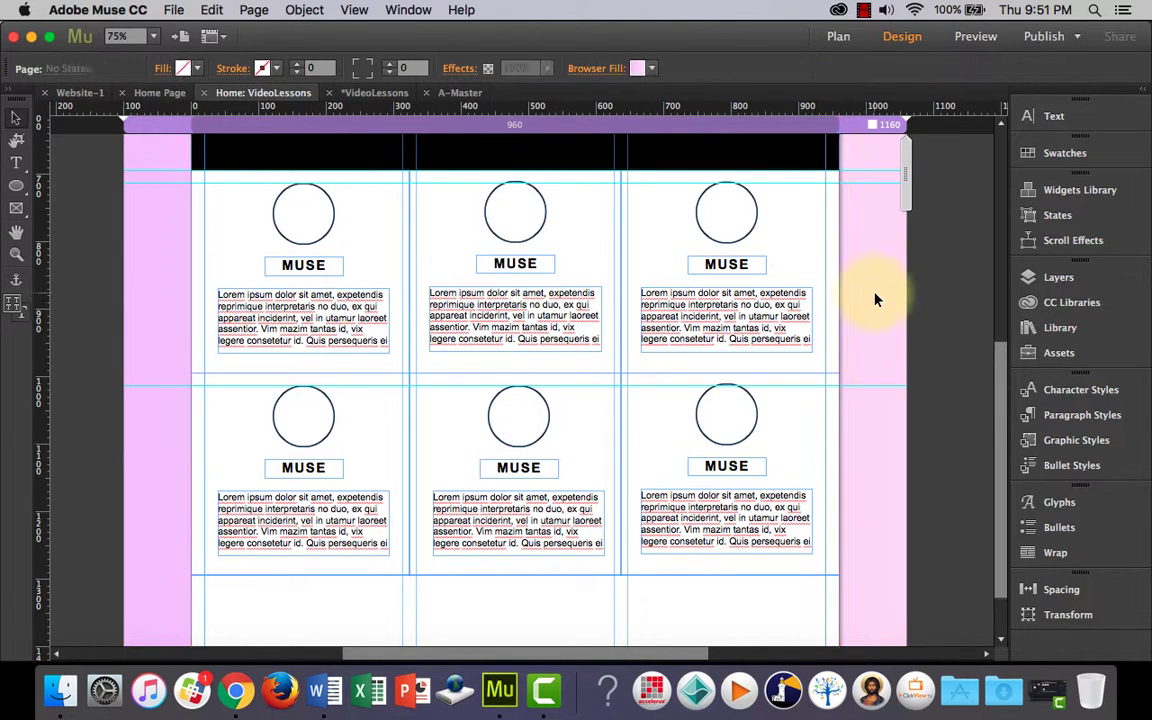
{"action": "left_click", "coordinate": [1055, 282]}
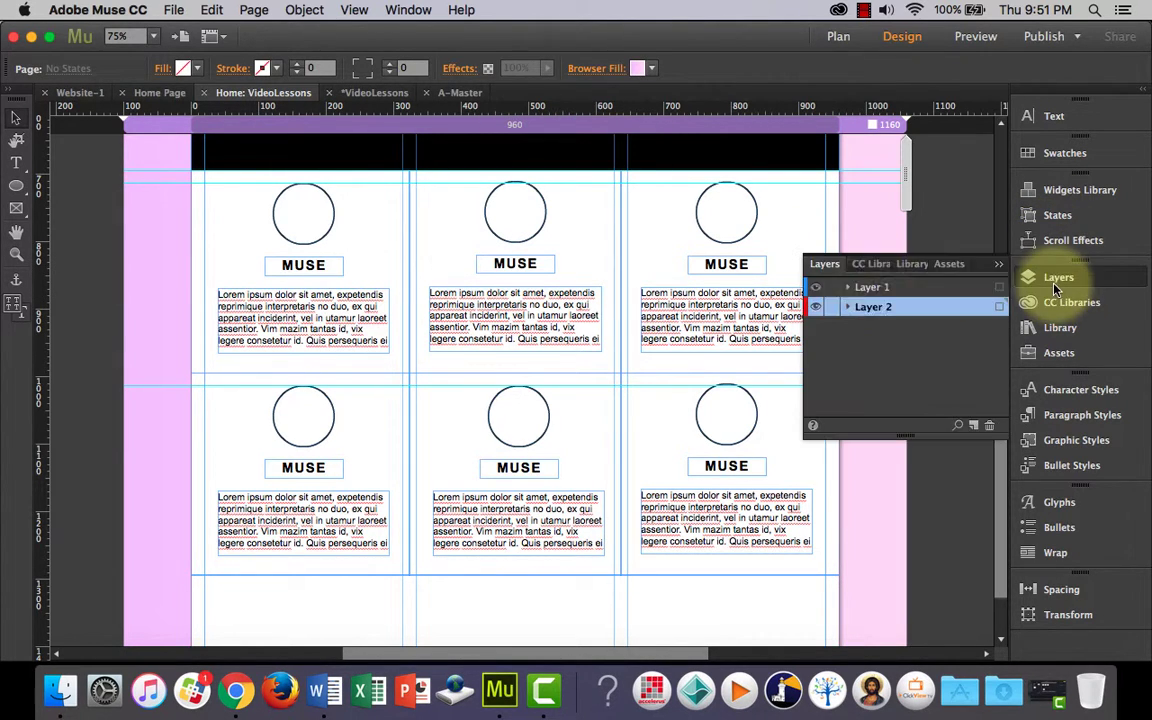
{"action": "left_click", "coordinate": [1030, 278]}
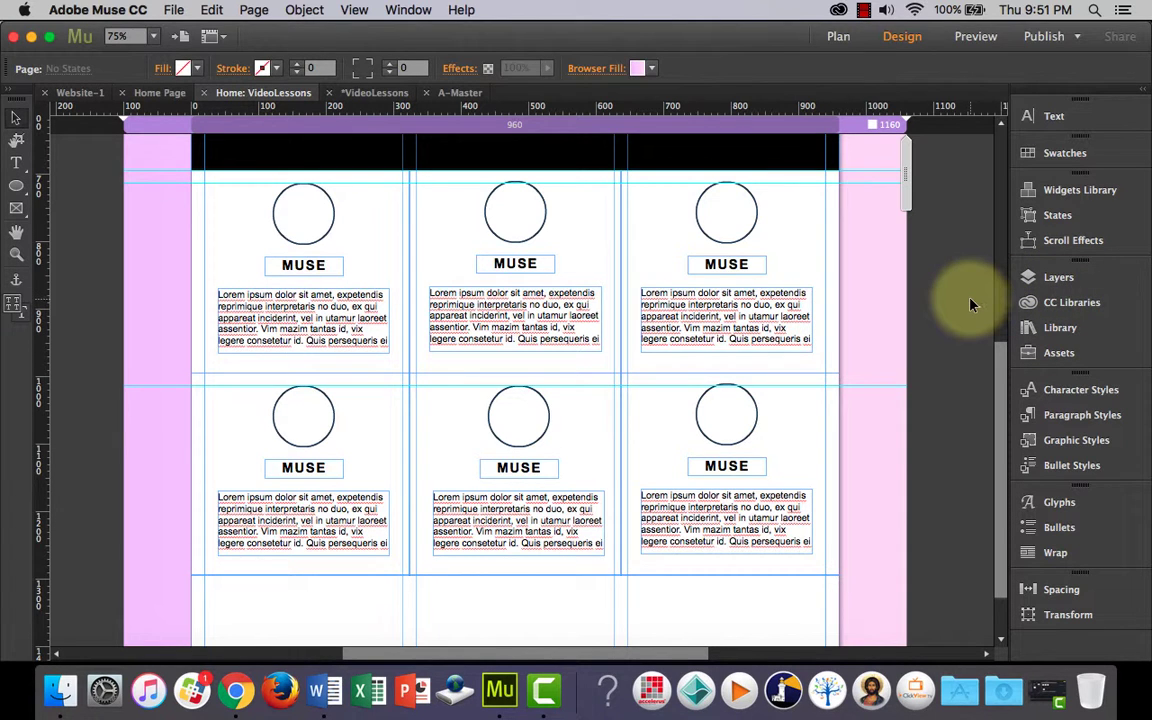
Step: Preview the page in the browser again and check the background rectangle's shadow along its edges from header to footer
{"action": "key", "text": "super+alt+e"}
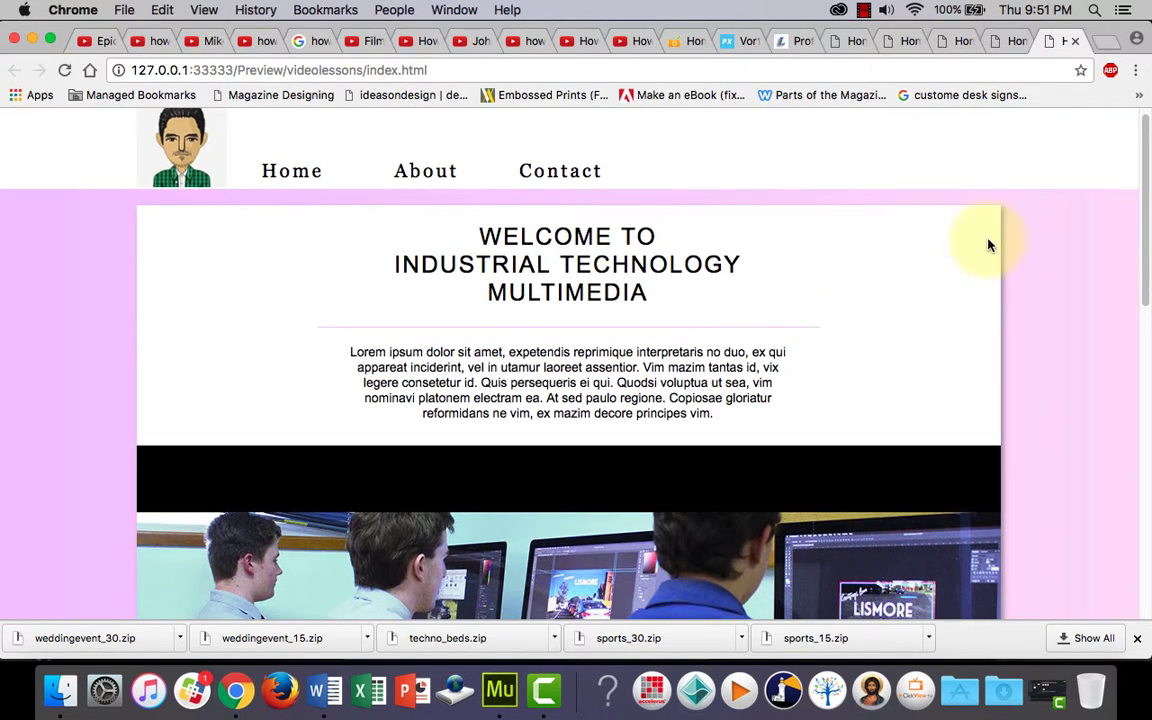
{"action": "scroll", "coordinate": [1010, 367], "scroll_direction": "down", "scroll_amount": 10}
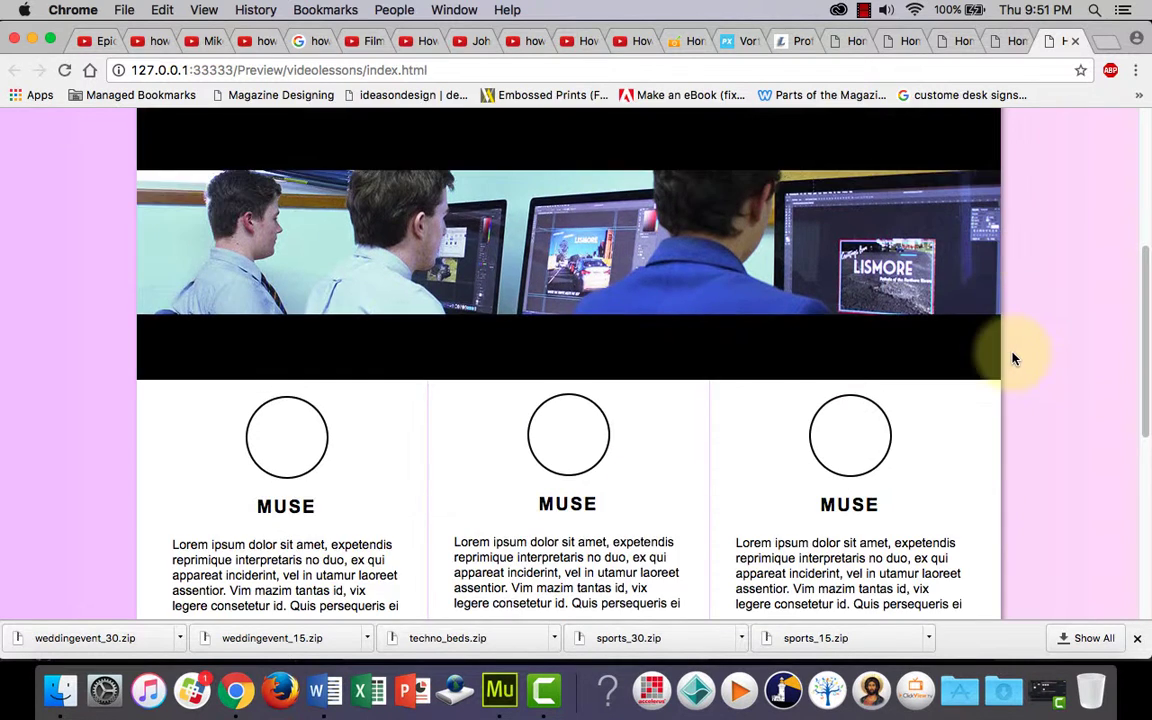
{"action": "scroll", "coordinate": [1012, 357], "scroll_direction": "down", "scroll_amount": 4}
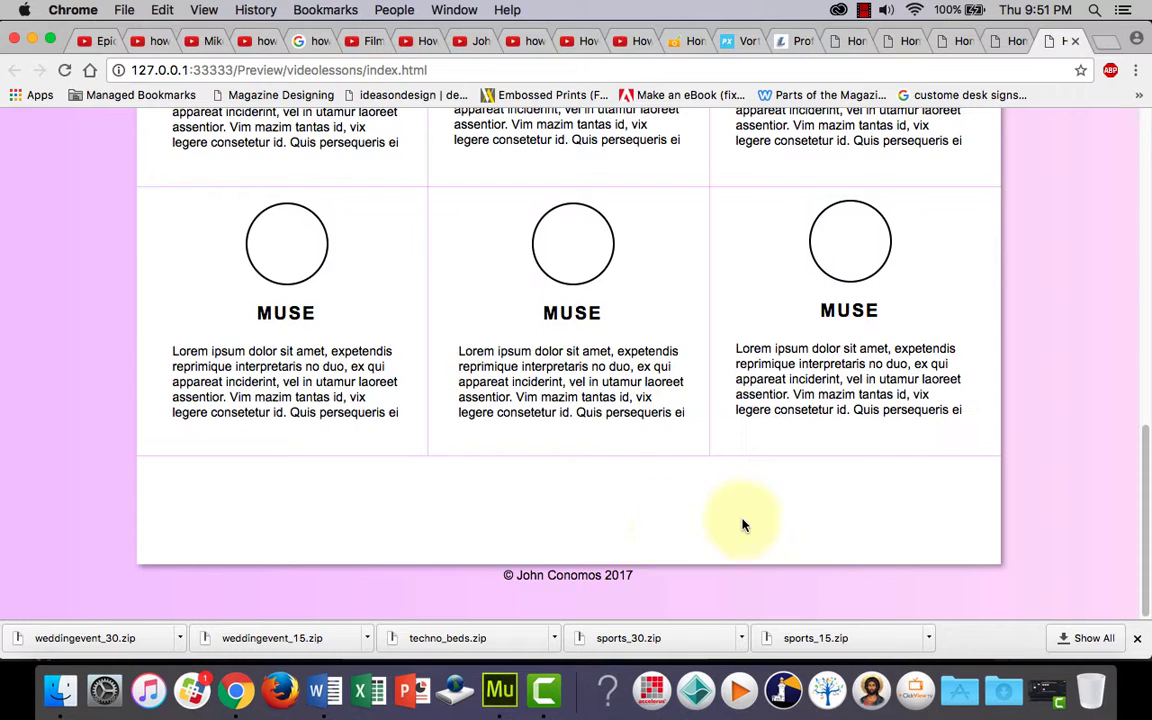
{"action": "scroll", "coordinate": [743, 525], "scroll_direction": "up", "scroll_amount": 15}
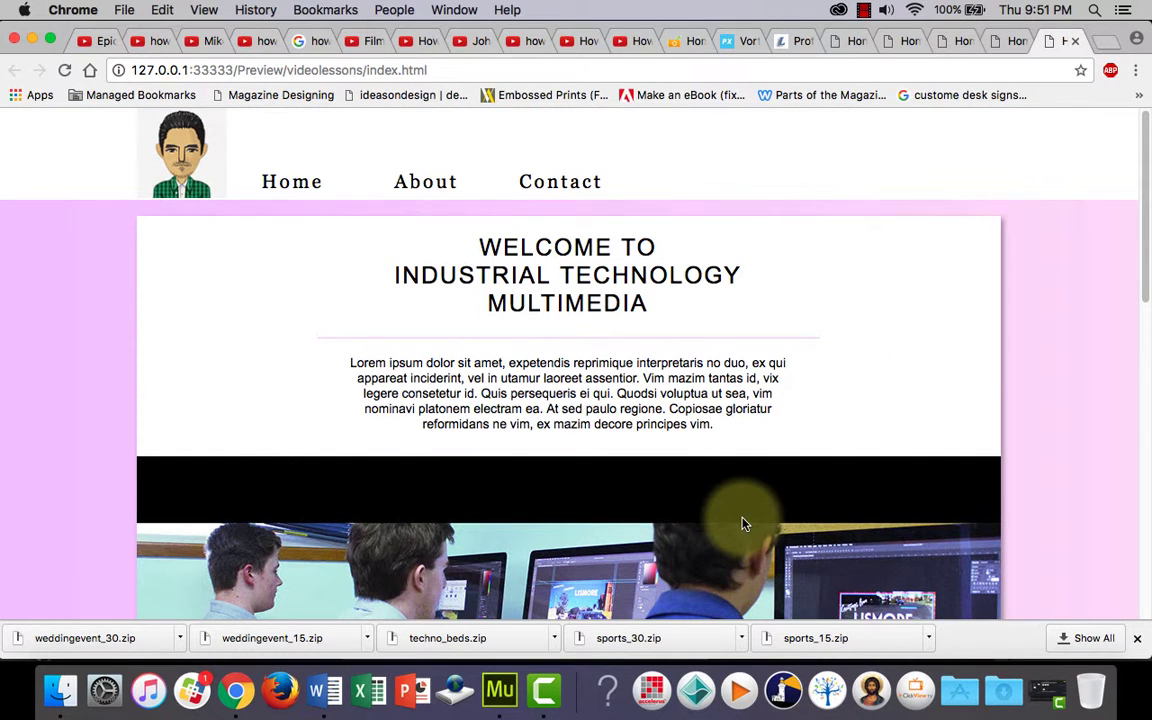
{"action": "scroll", "coordinate": [777, 447], "scroll_direction": "down", "scroll_amount": 1}
{"action": "scroll", "coordinate": [775, 446], "scroll_direction": "up", "scroll_amount": 1}
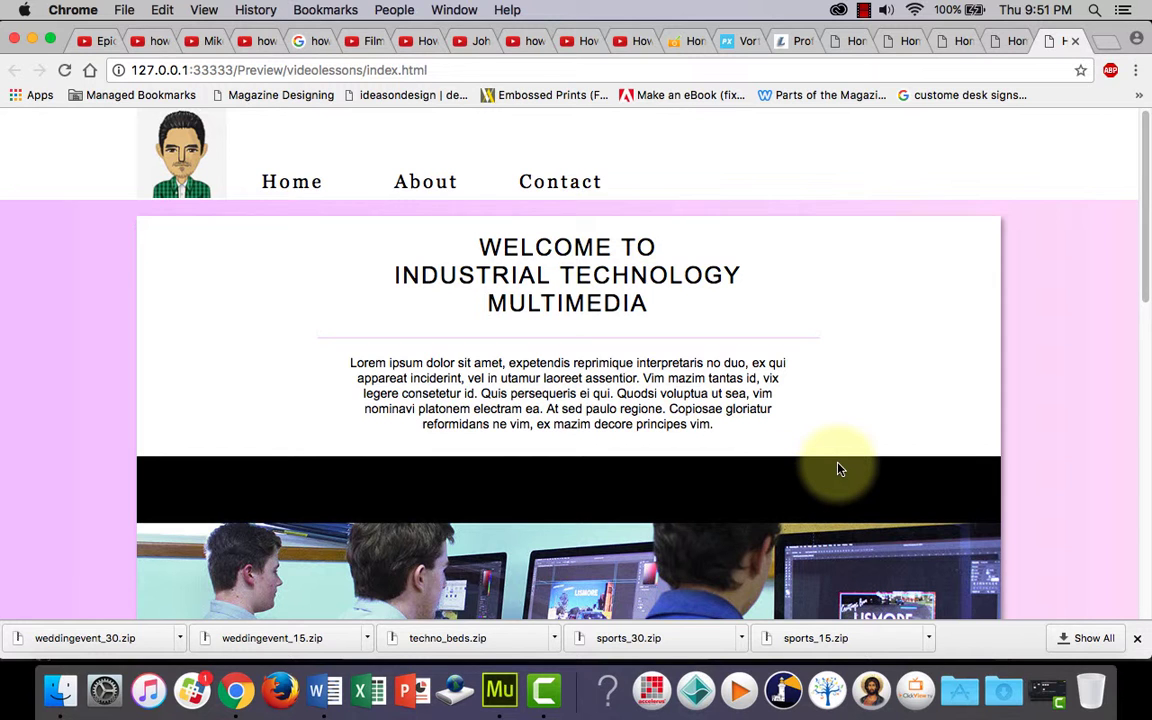
{"action": "scroll", "coordinate": [869, 404], "scroll_direction": "down", "scroll_amount": 1}
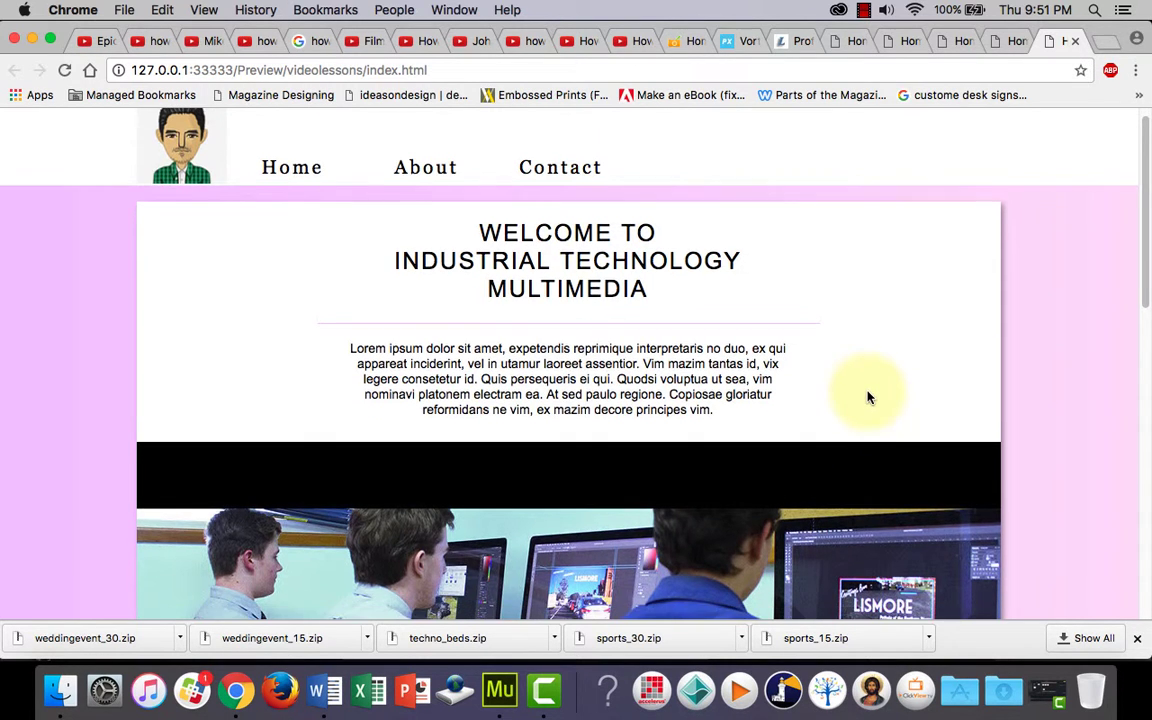
{"action": "scroll", "coordinate": [869, 404], "scroll_direction": "up", "scroll_amount": 1}
{"action": "scroll", "coordinate": [868, 400], "scroll_direction": "down", "scroll_amount": 10}
{"action": "scroll", "coordinate": [868, 395], "scroll_direction": "up", "scroll_amount": 10}
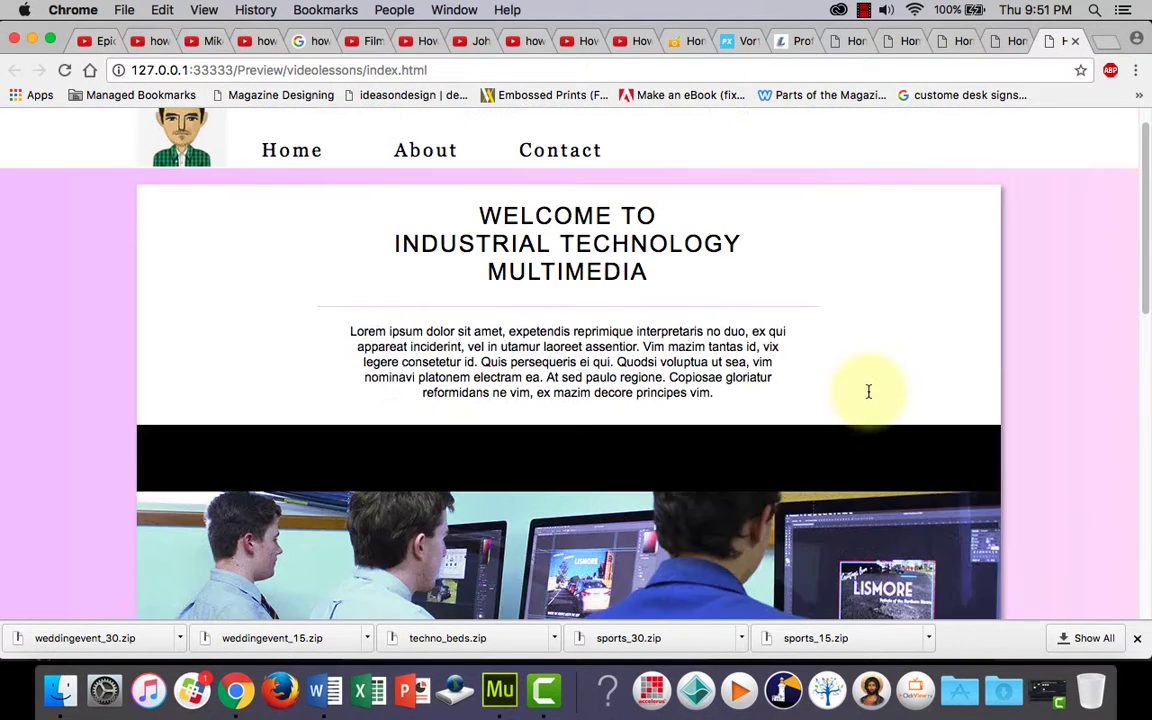